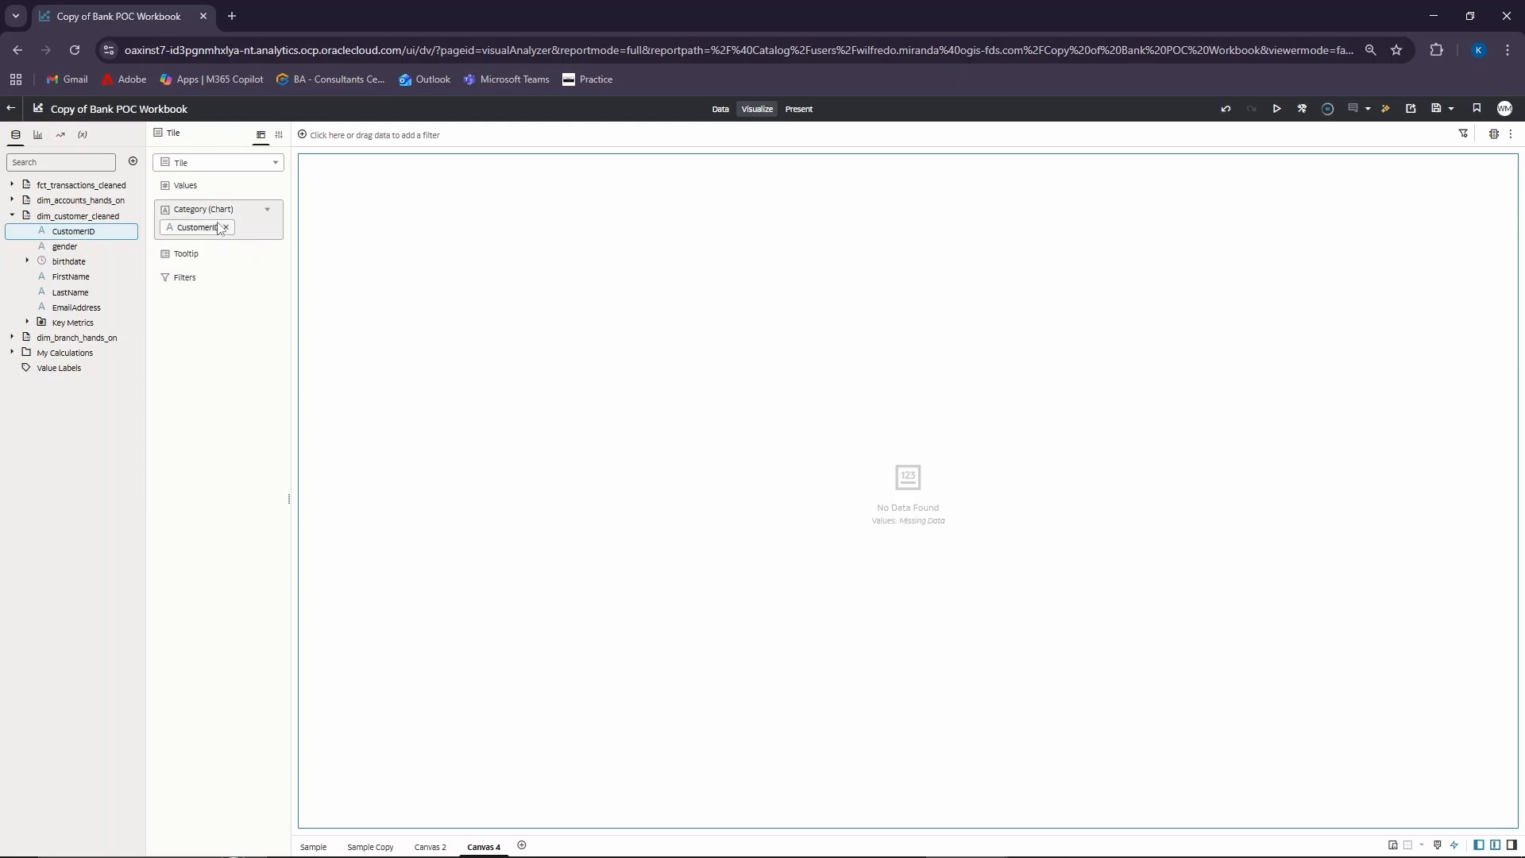
- Aggregate CustomerID as Count (Distinct) and move it from the tile's category to its values
right_click(202, 228)
mouse_move(206, 334)
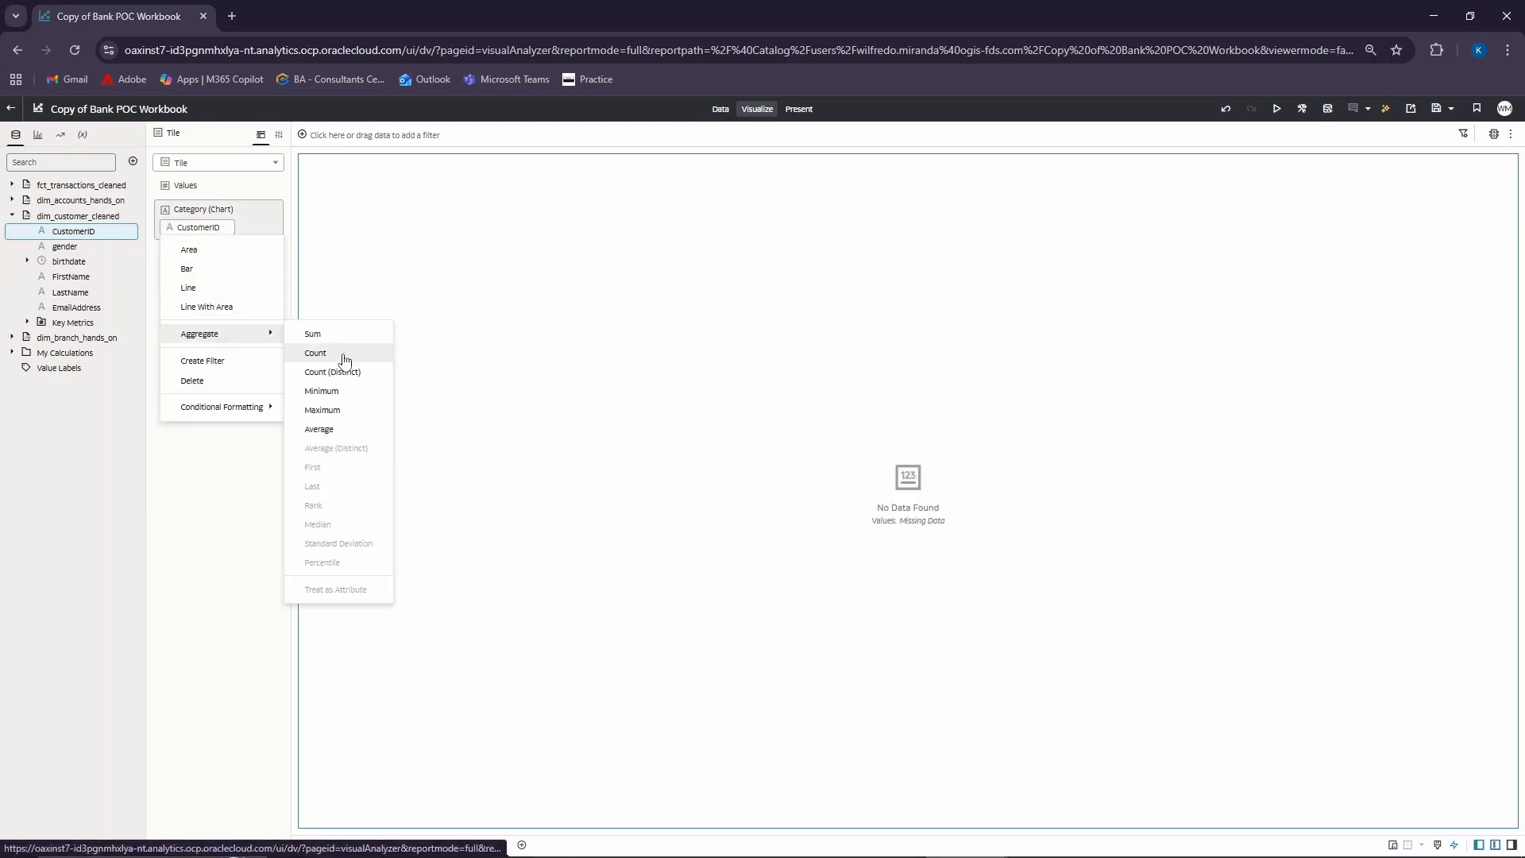
click(354, 389)
drag(192, 231, 191, 199)
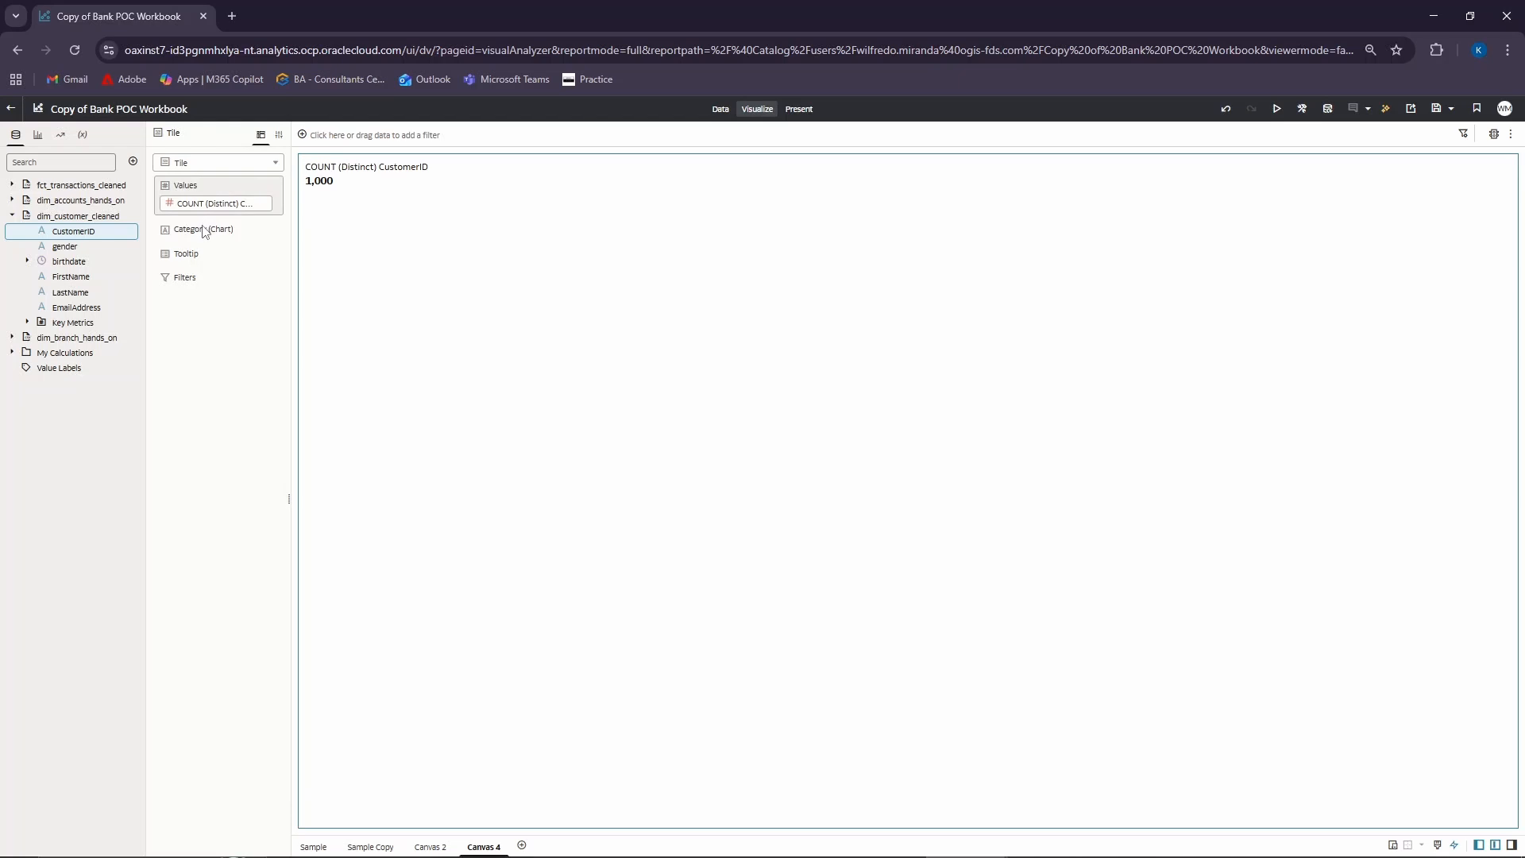
- Add a Dashboard Filters visualization to the canvas beside the customer count tile
click(38, 135)
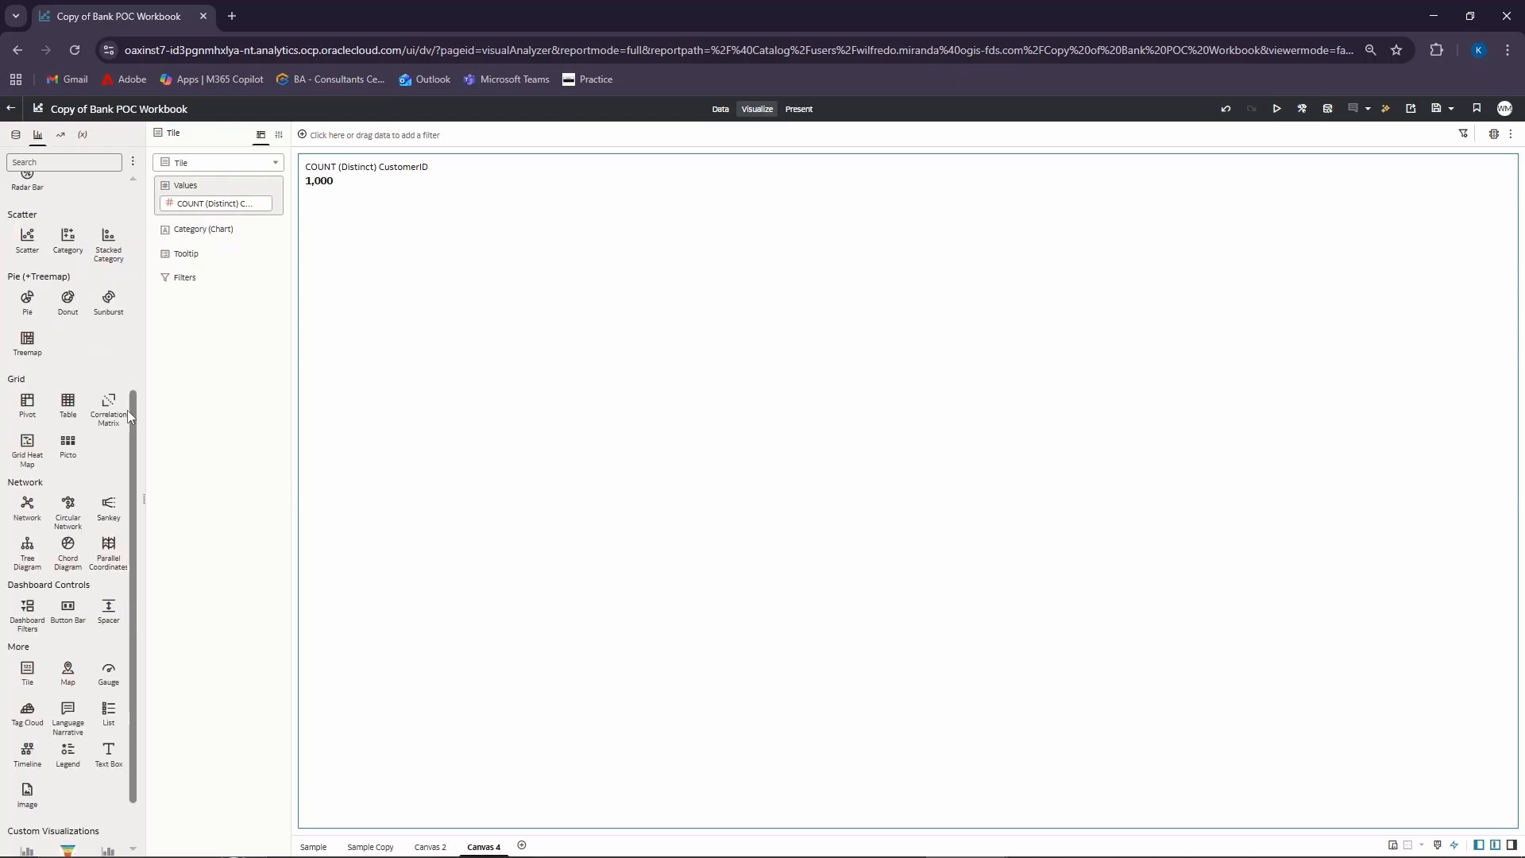
drag(131, 406, 130, 459)
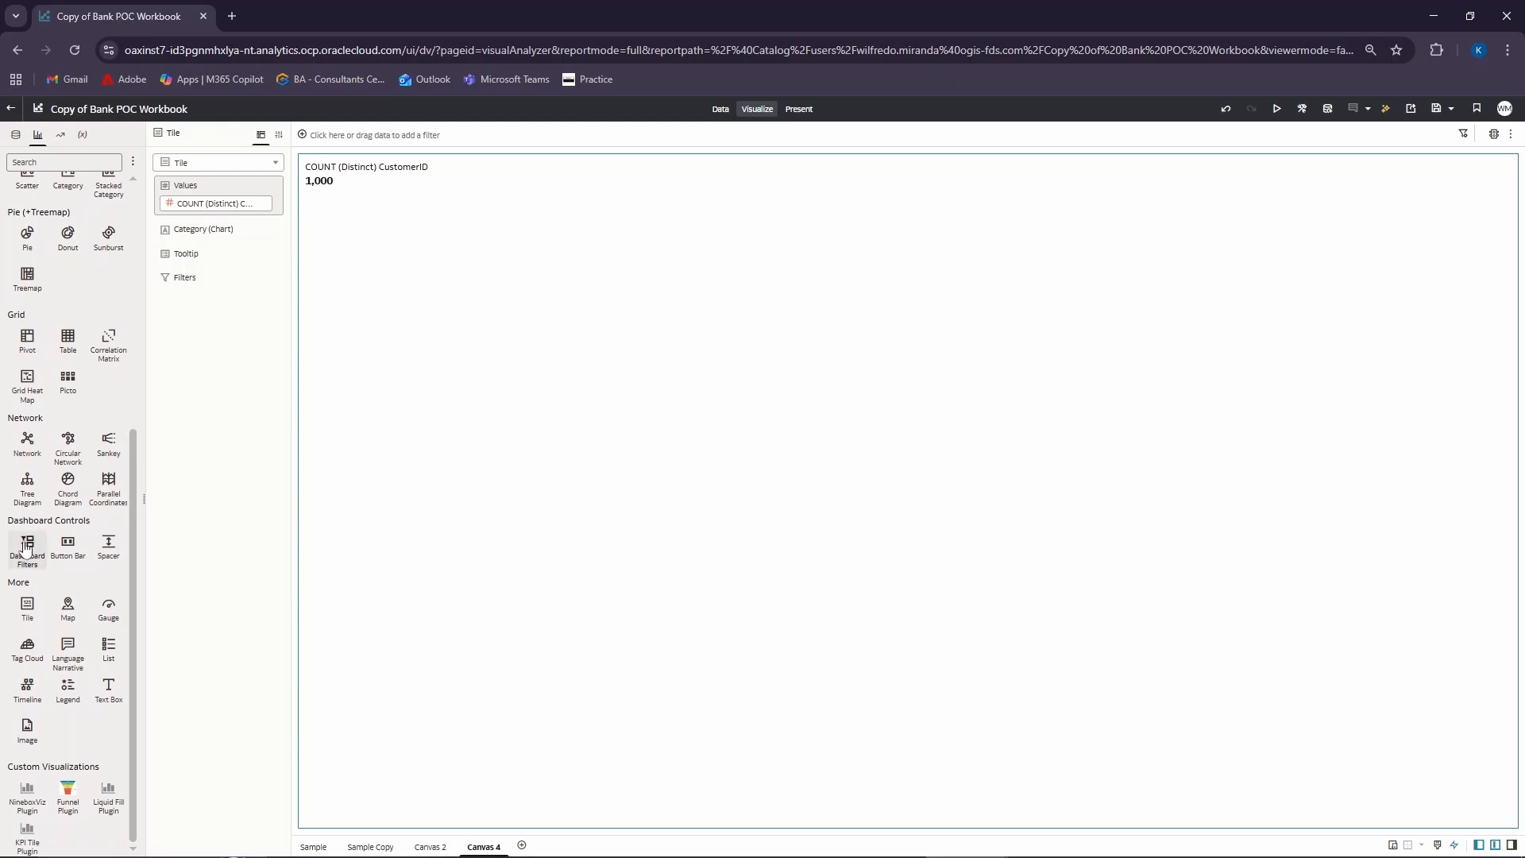
drag(27, 547, 1412, 294)
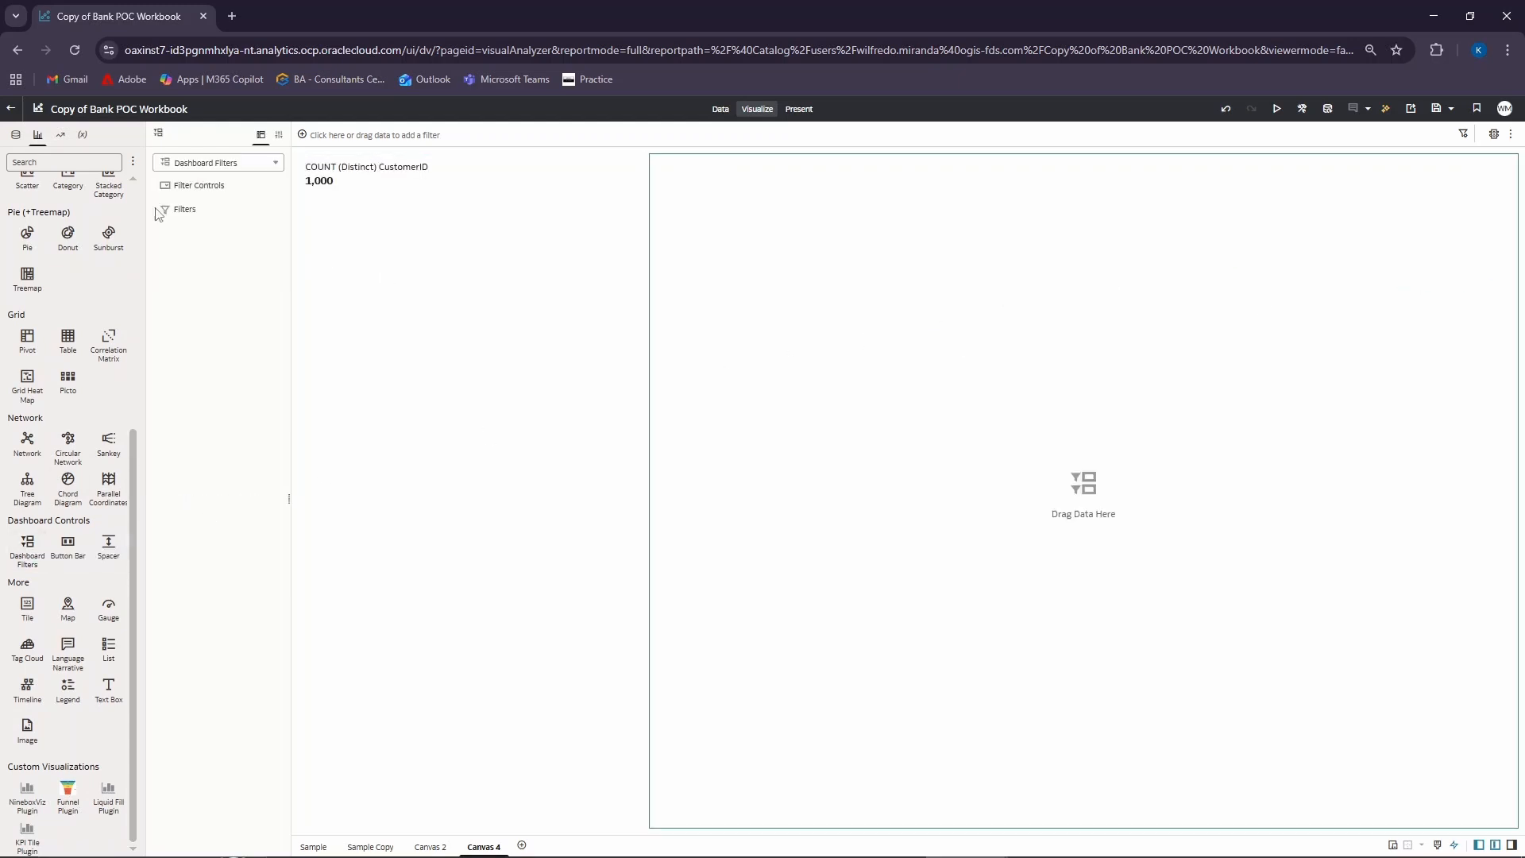
- Add AccountNumber from dim_accounts_hands_on as a control in the dashboard filters
click(16, 135)
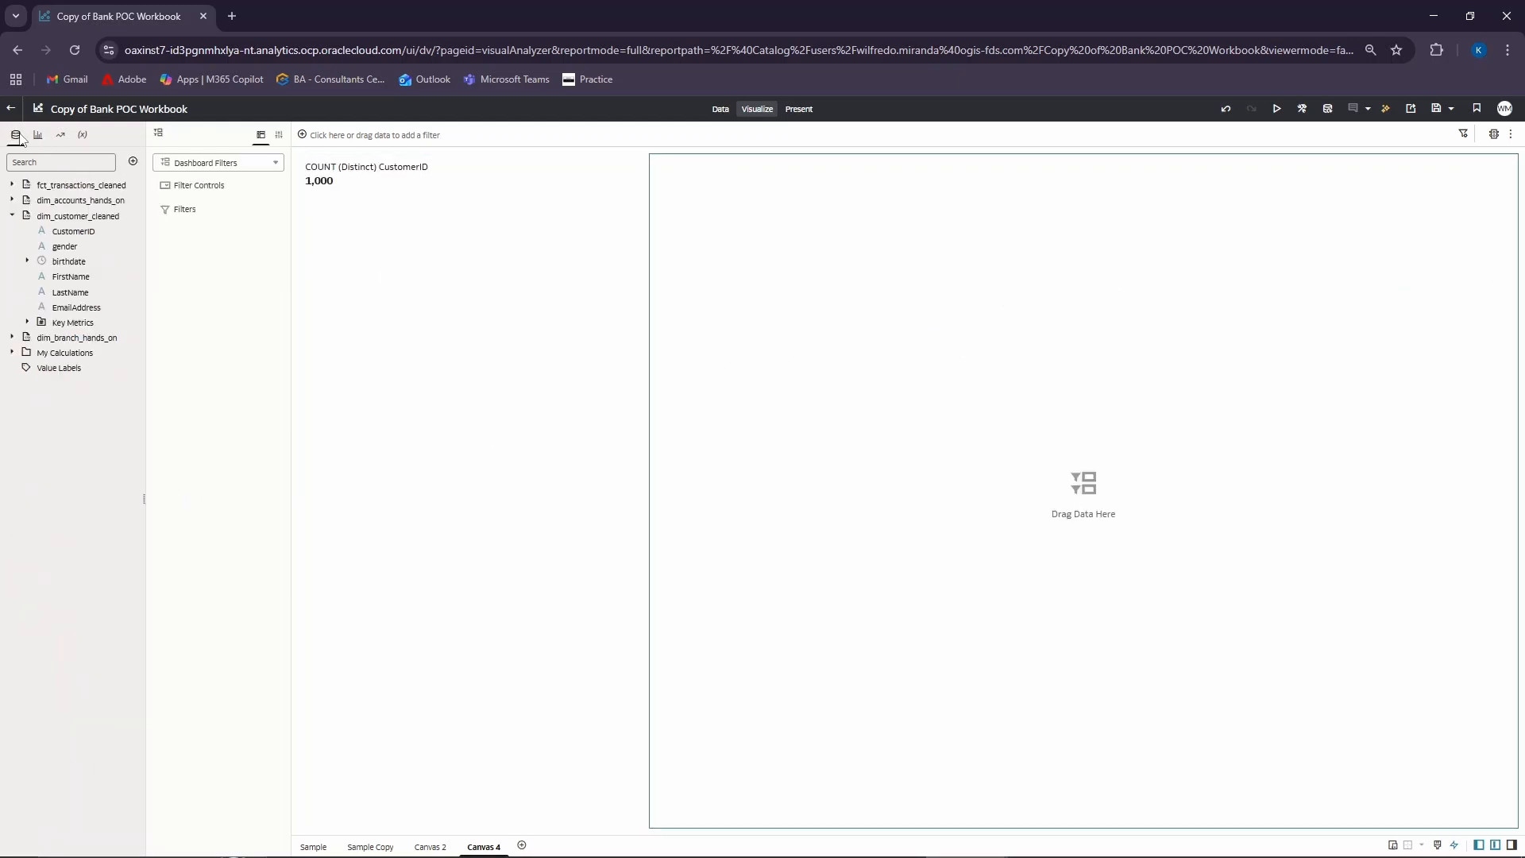
click(13, 216)
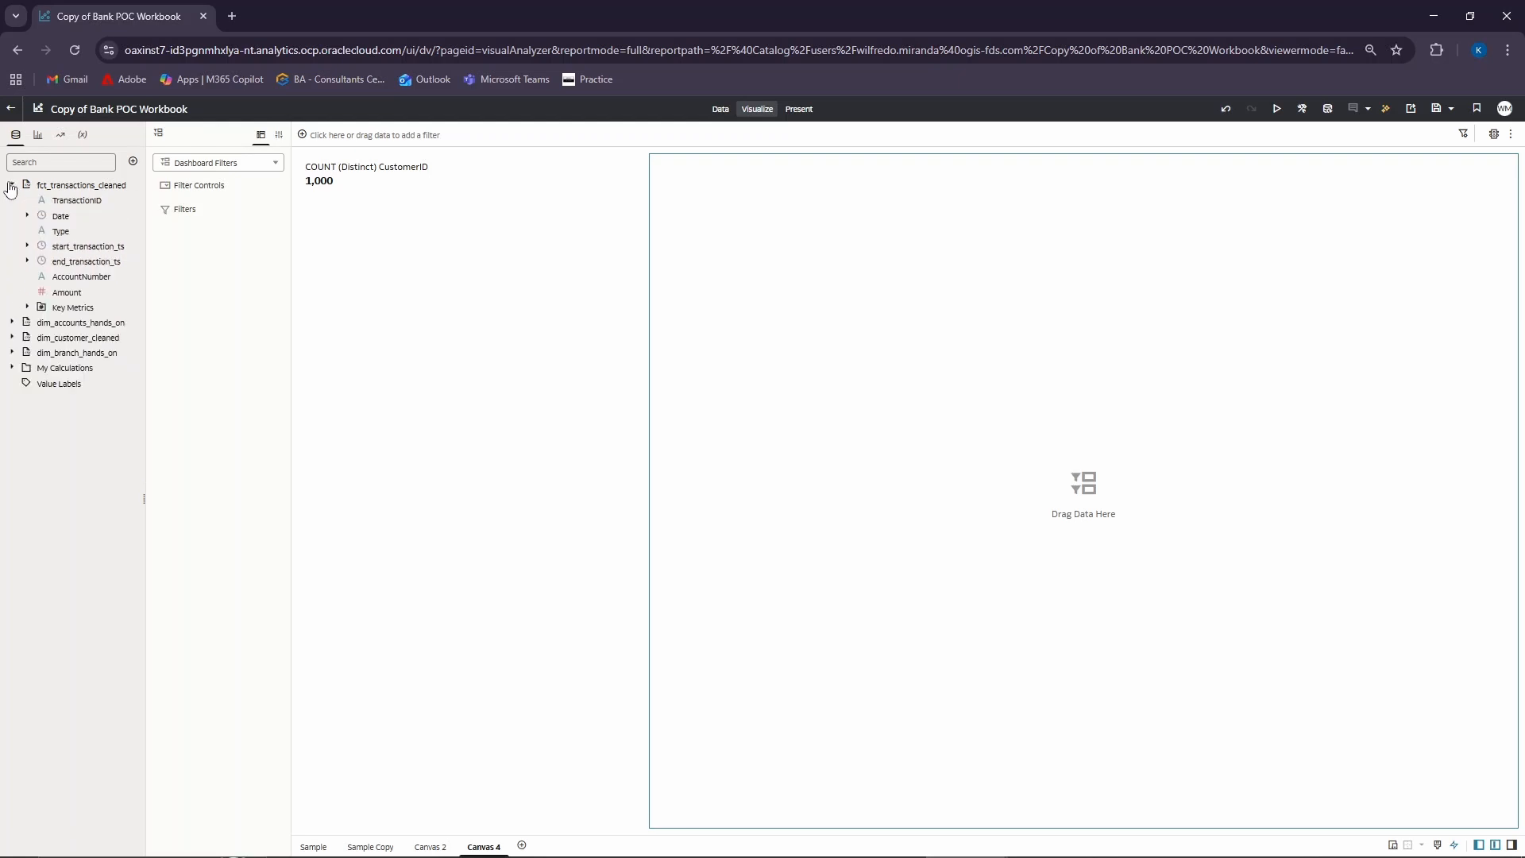
click(11, 188)
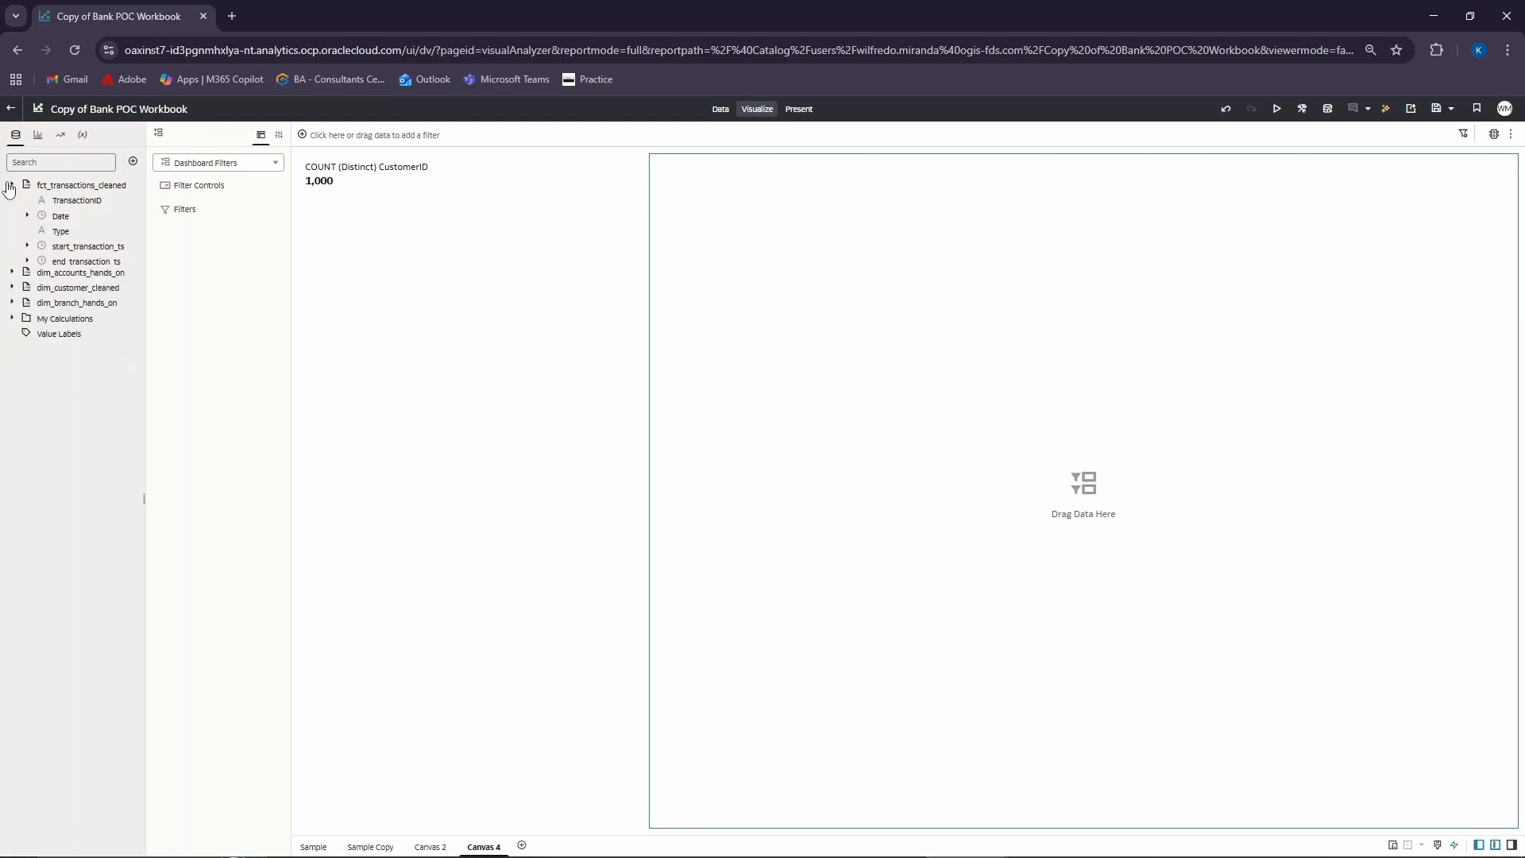
click(12, 188)
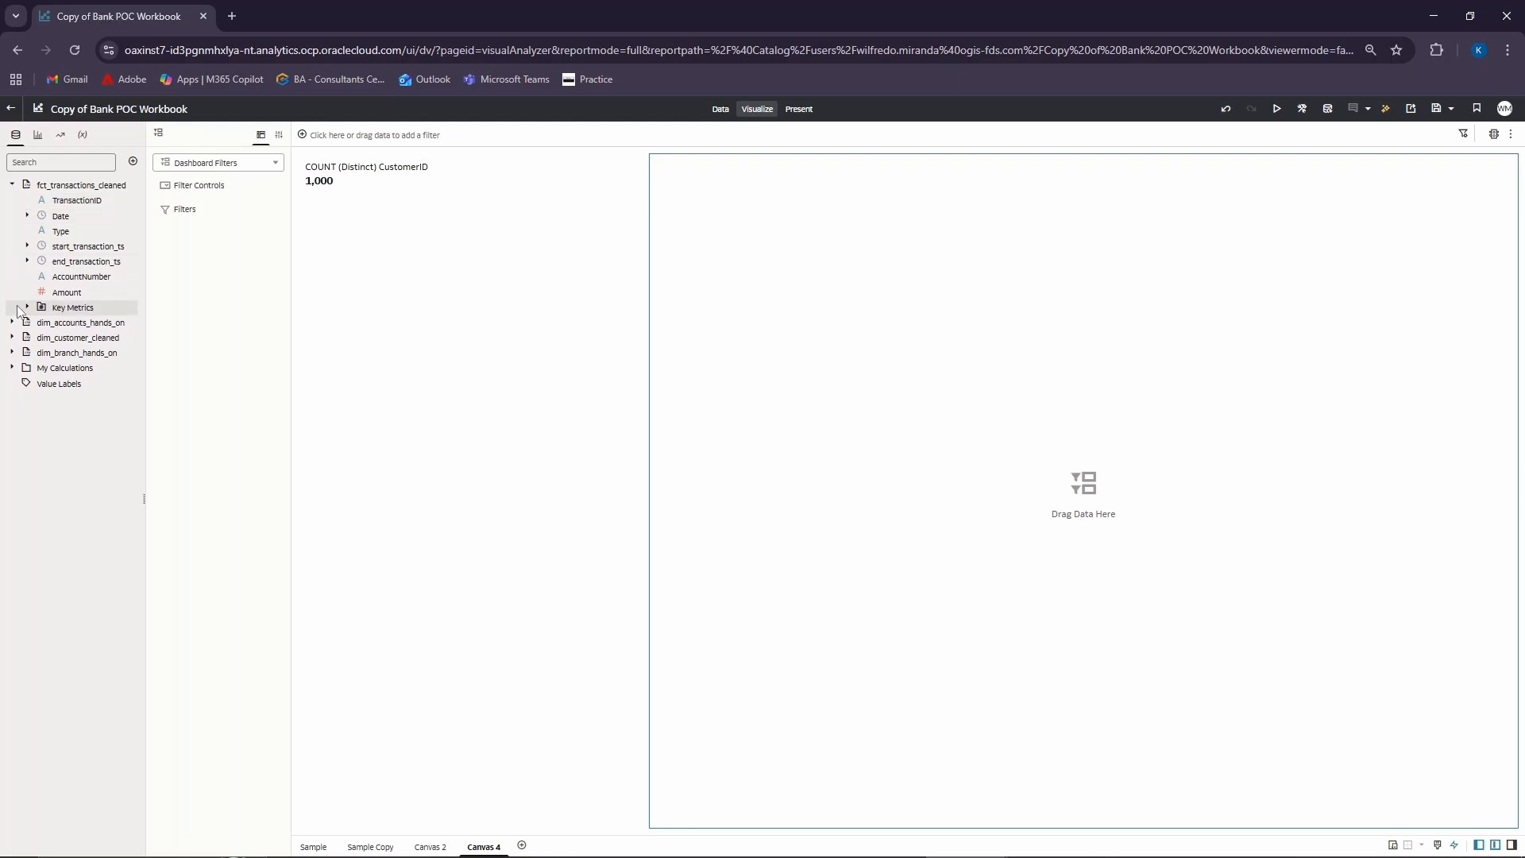
click(12, 322)
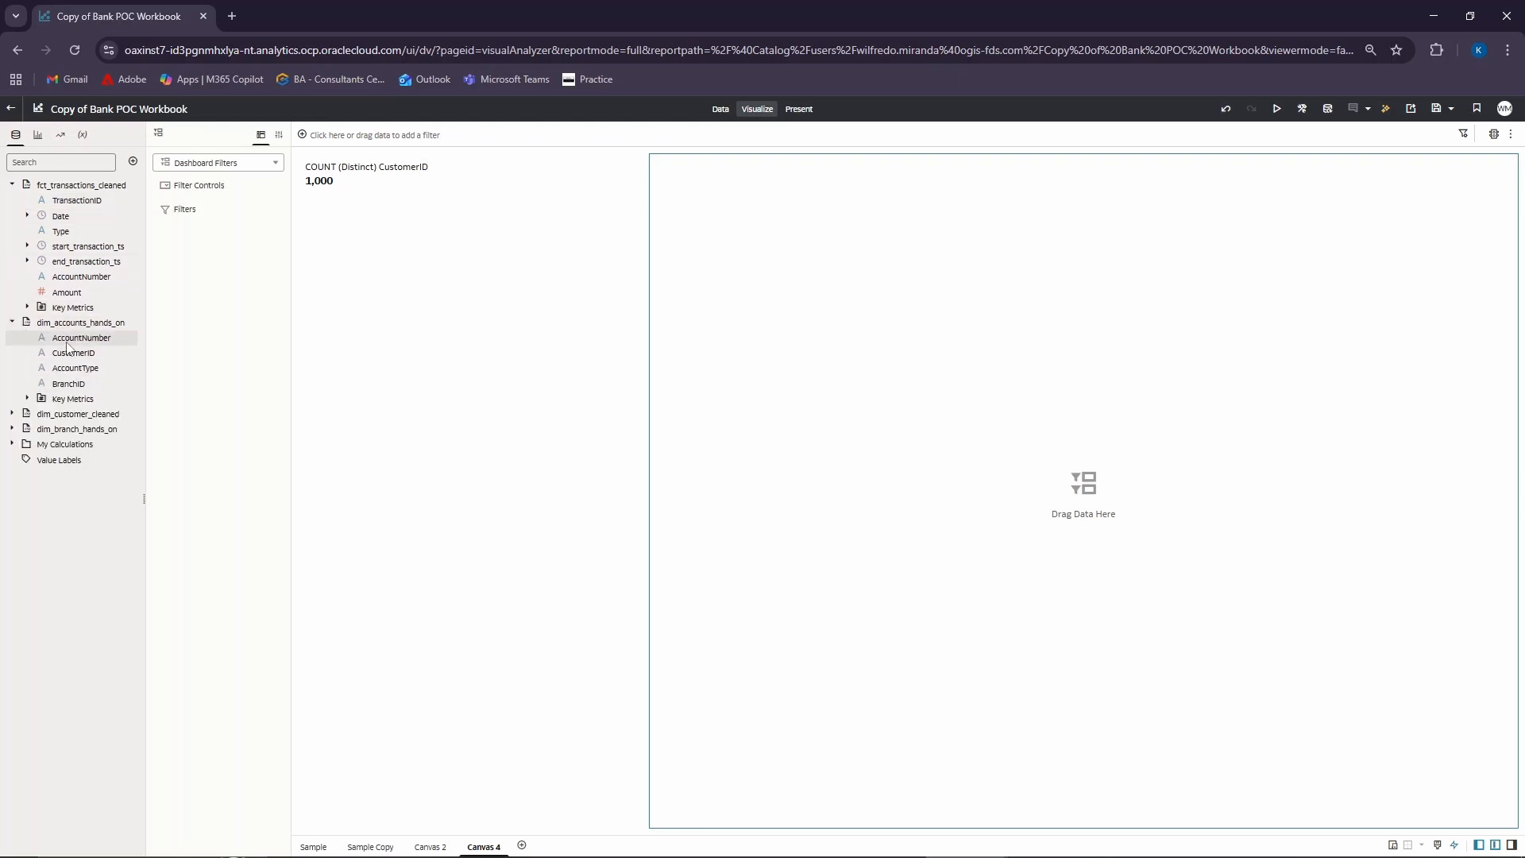
drag(67, 347, 705, 239)
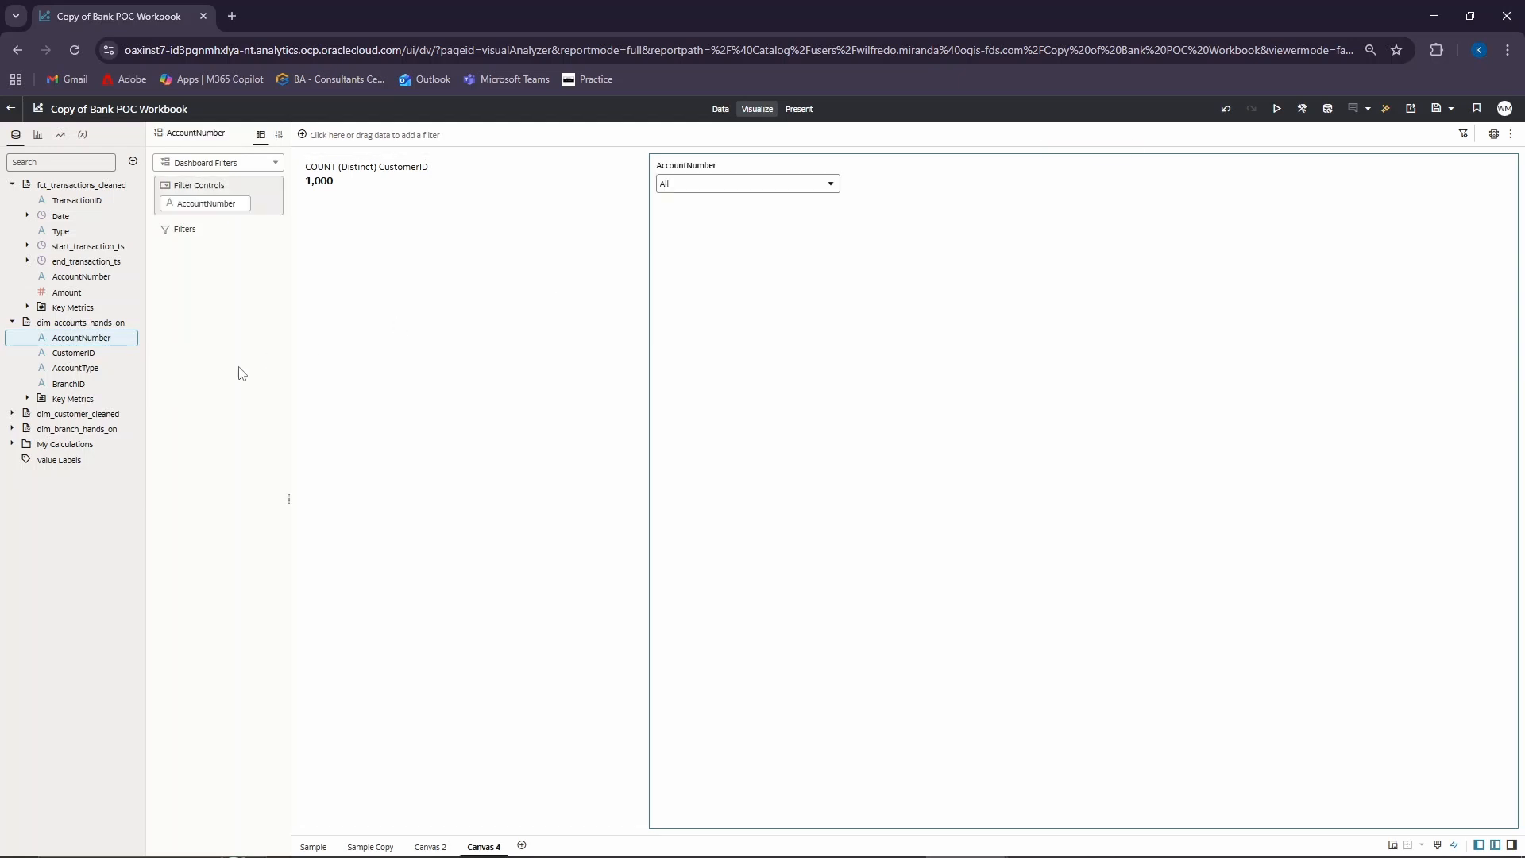
- Add CustomerID from dim_customer_cleaned and Name from dim_branch_hands_on as further dashboard filter controls
drag(73, 353, 1031, 213)
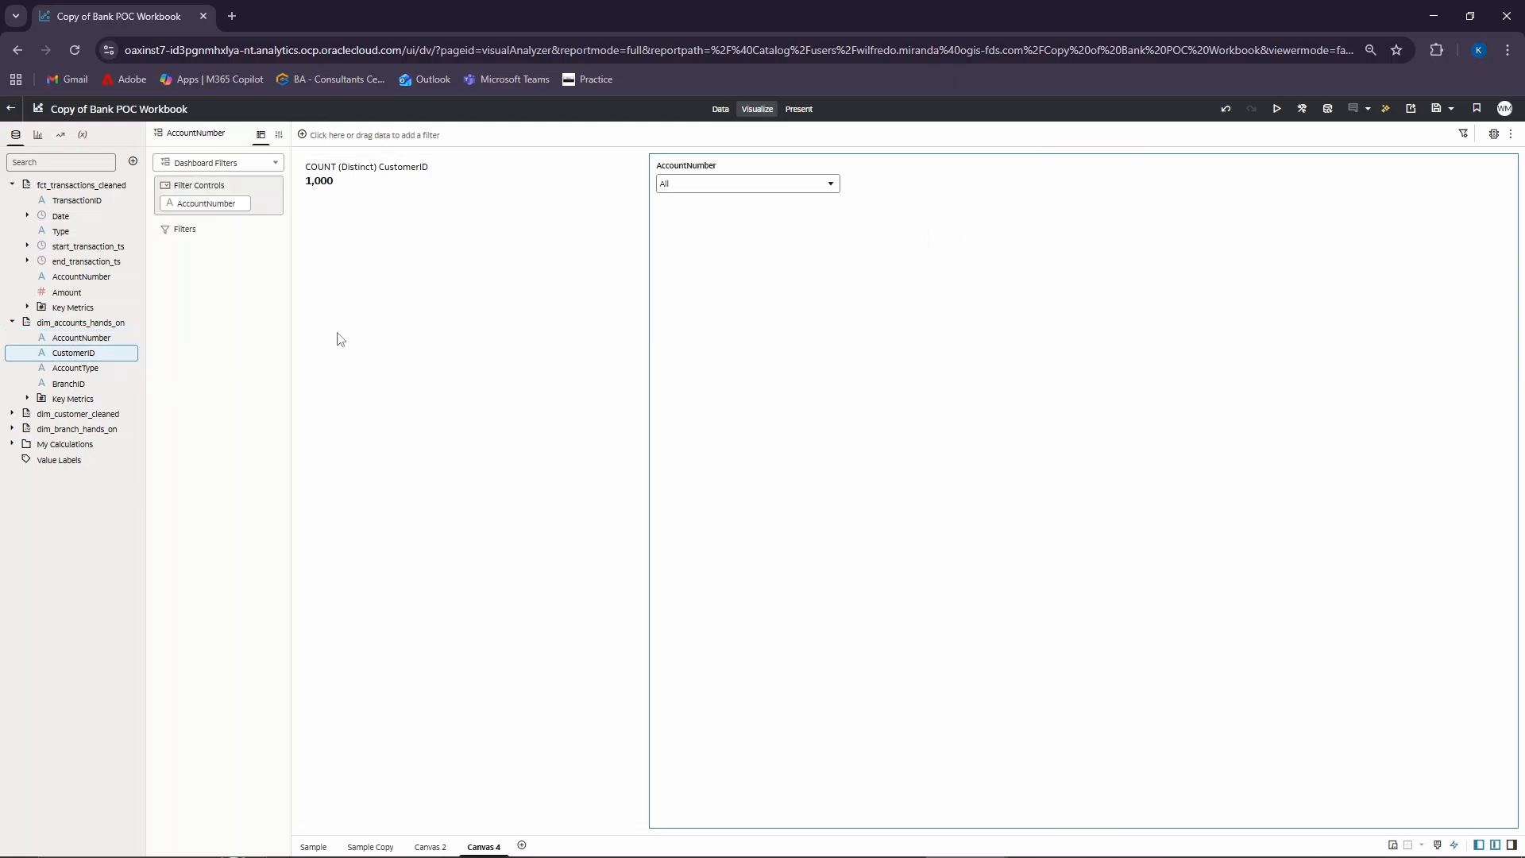
click(13, 415)
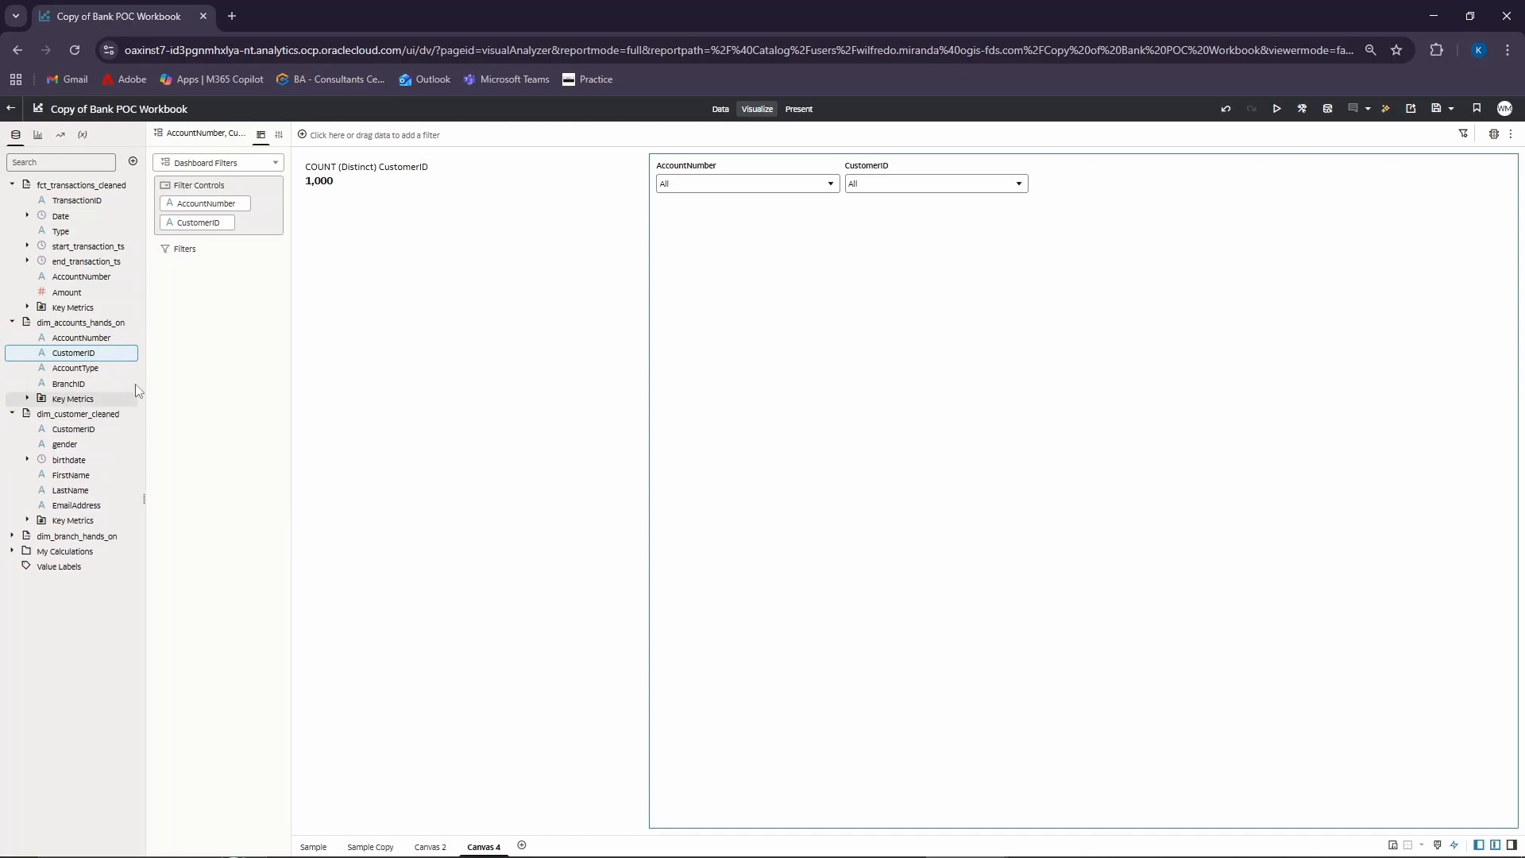
click(225, 223)
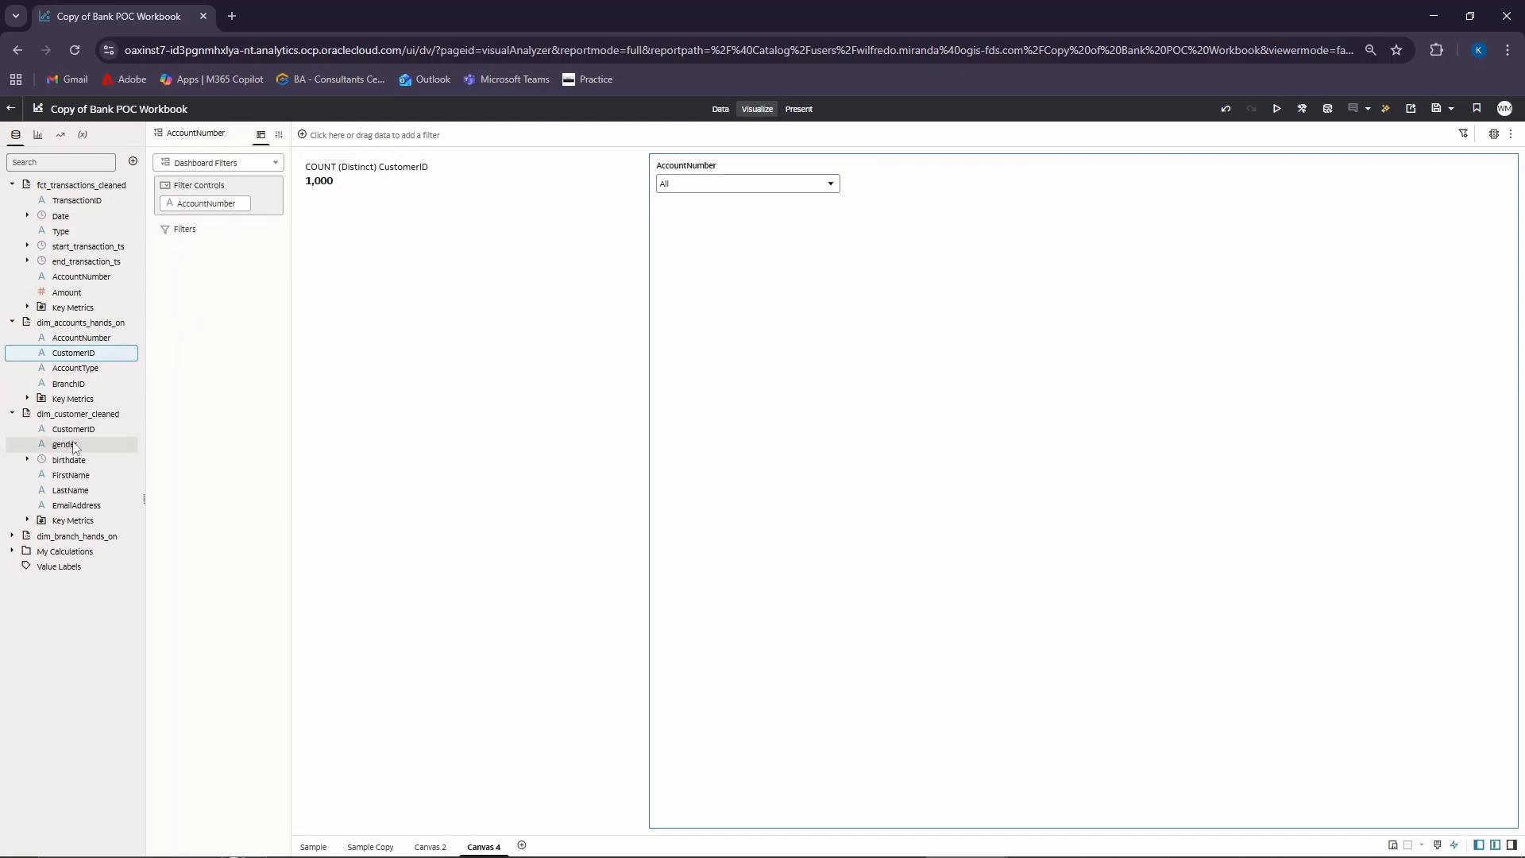
drag(73, 429, 962, 215)
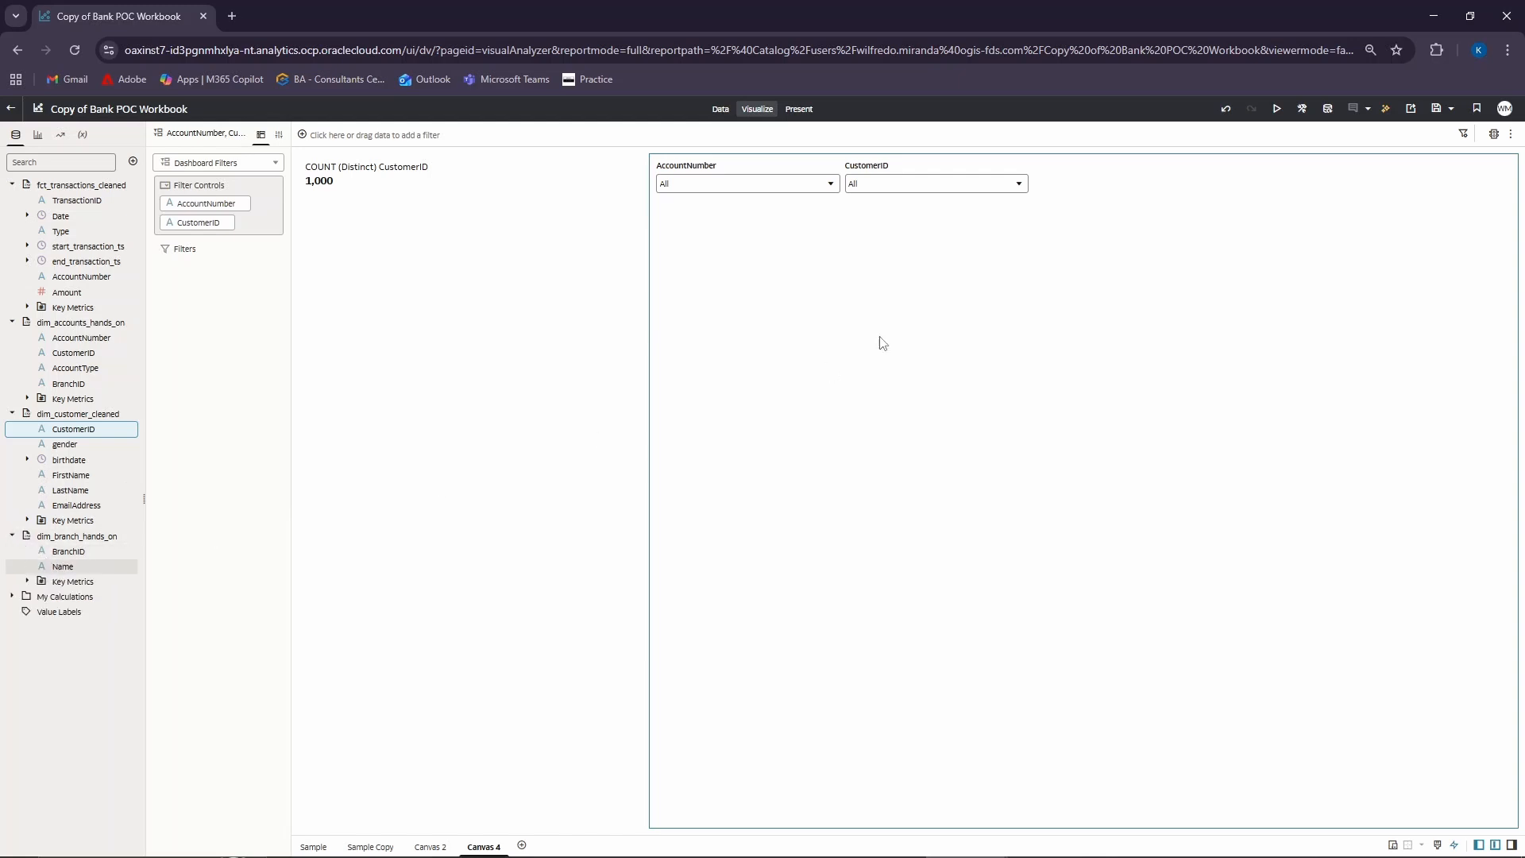
drag(882, 343, 1065, 218)
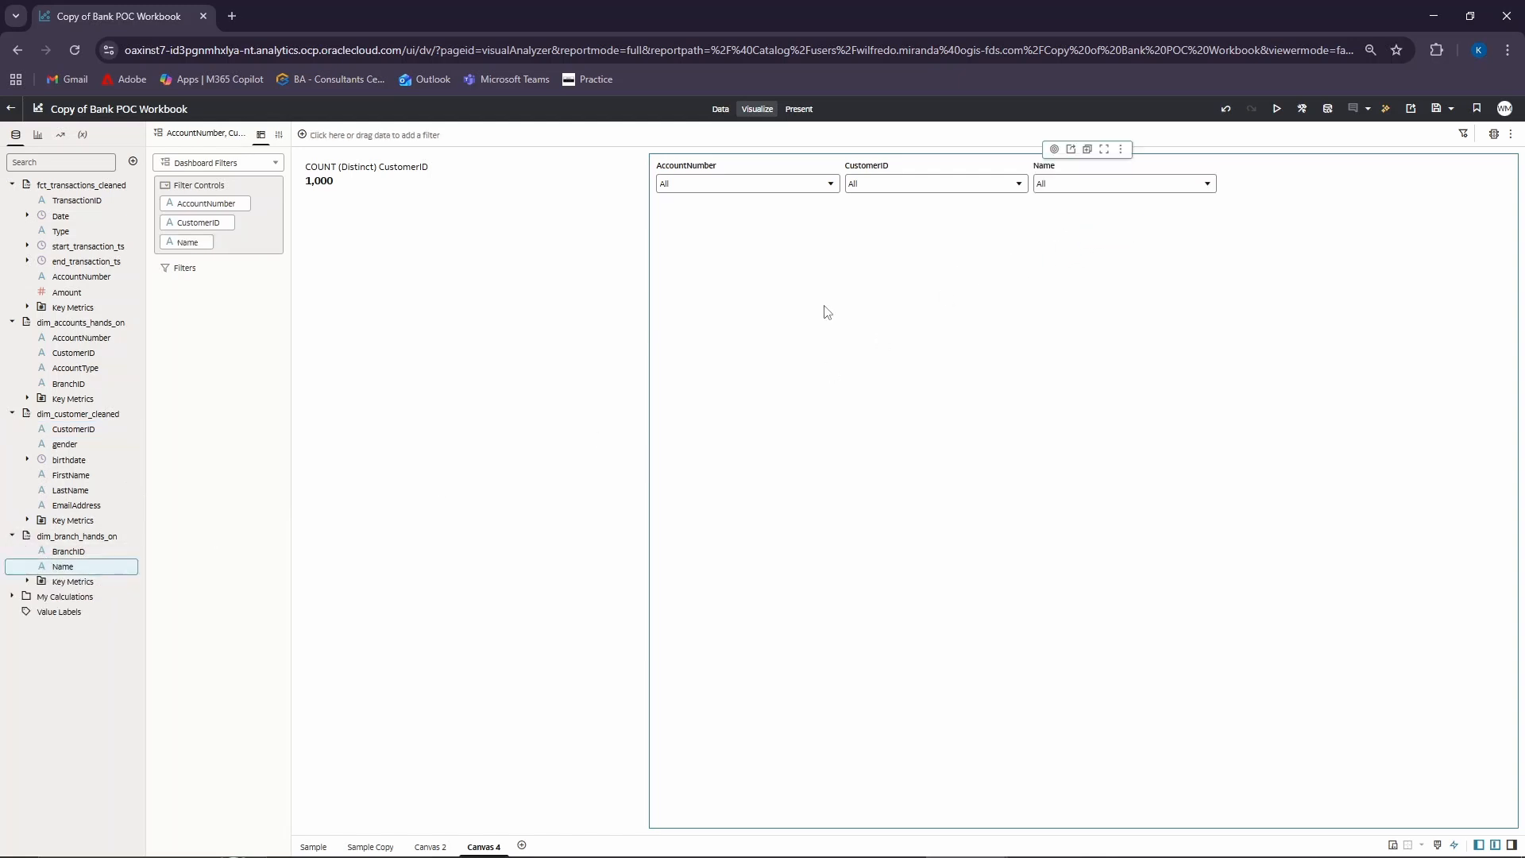
- Add a full-width horizontal bar chart below the tile and filters, with AccountBalance from My Calculations as its X-axis values
click(37, 136)
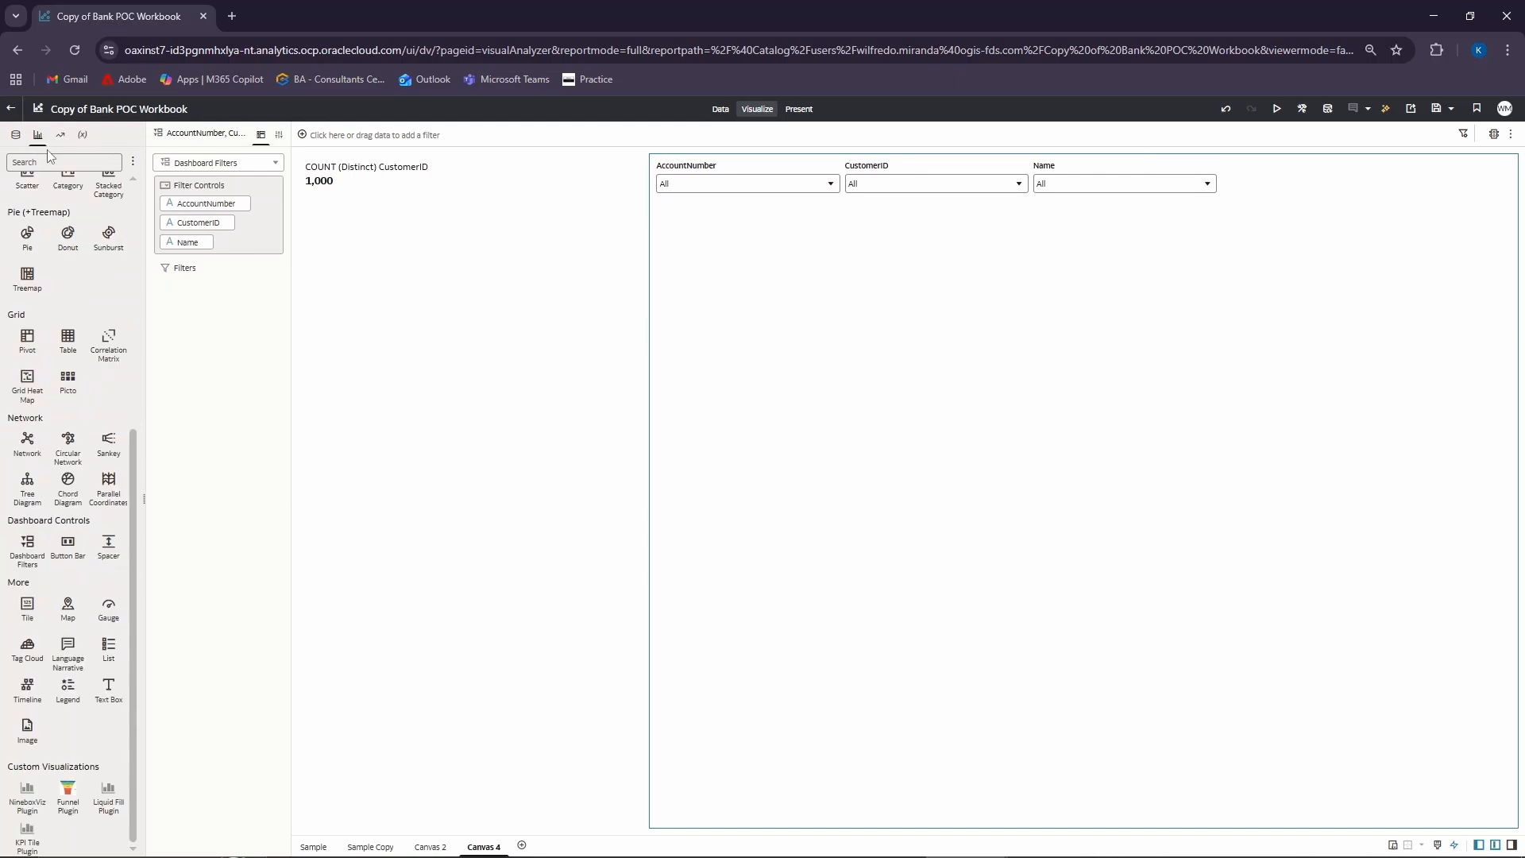
drag(133, 444, 146, 203)
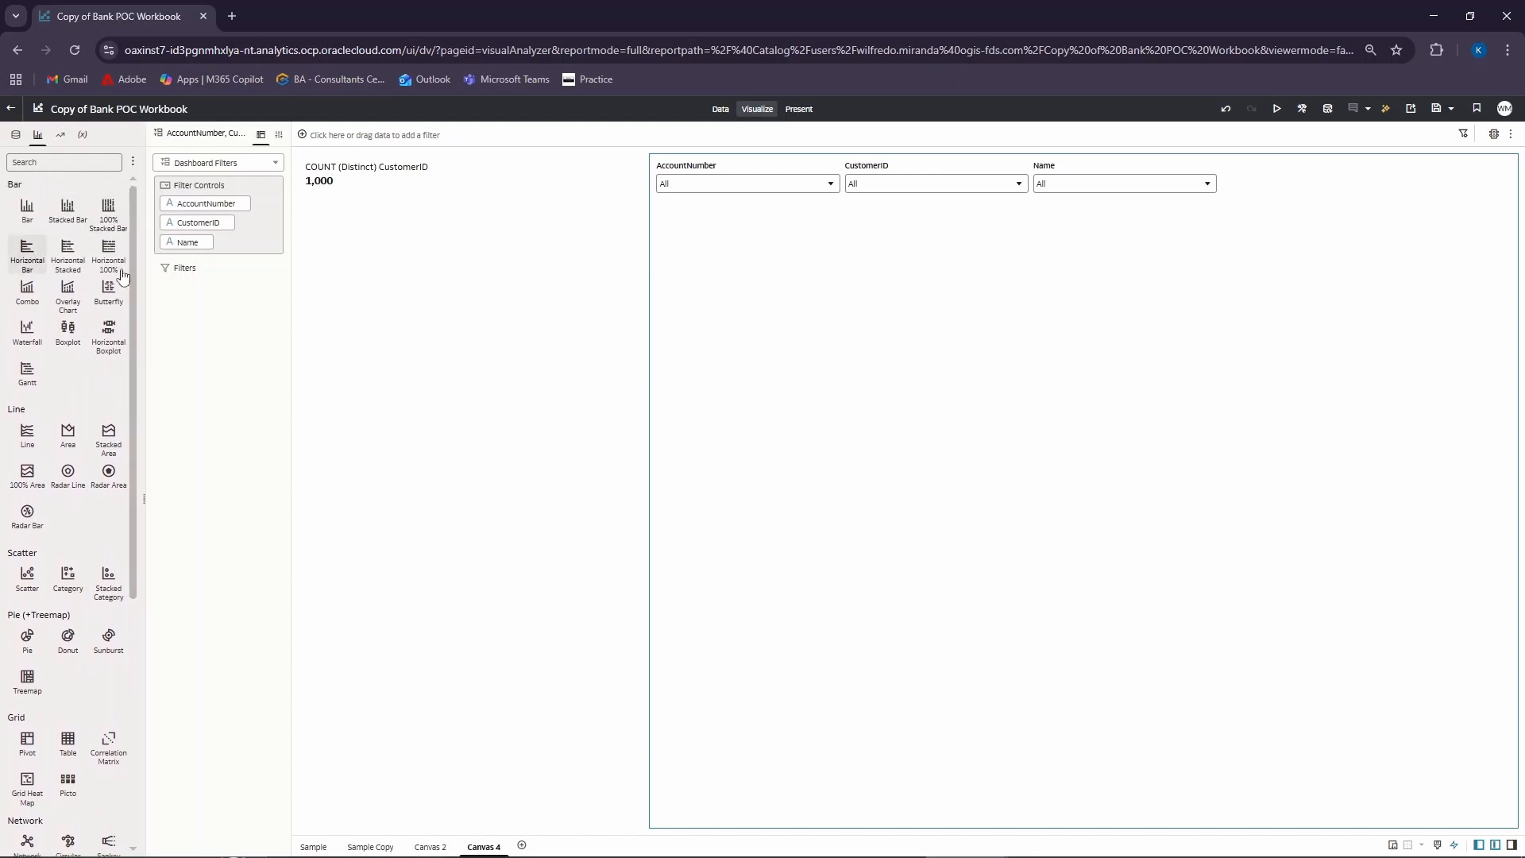
drag(27, 248, 633, 836)
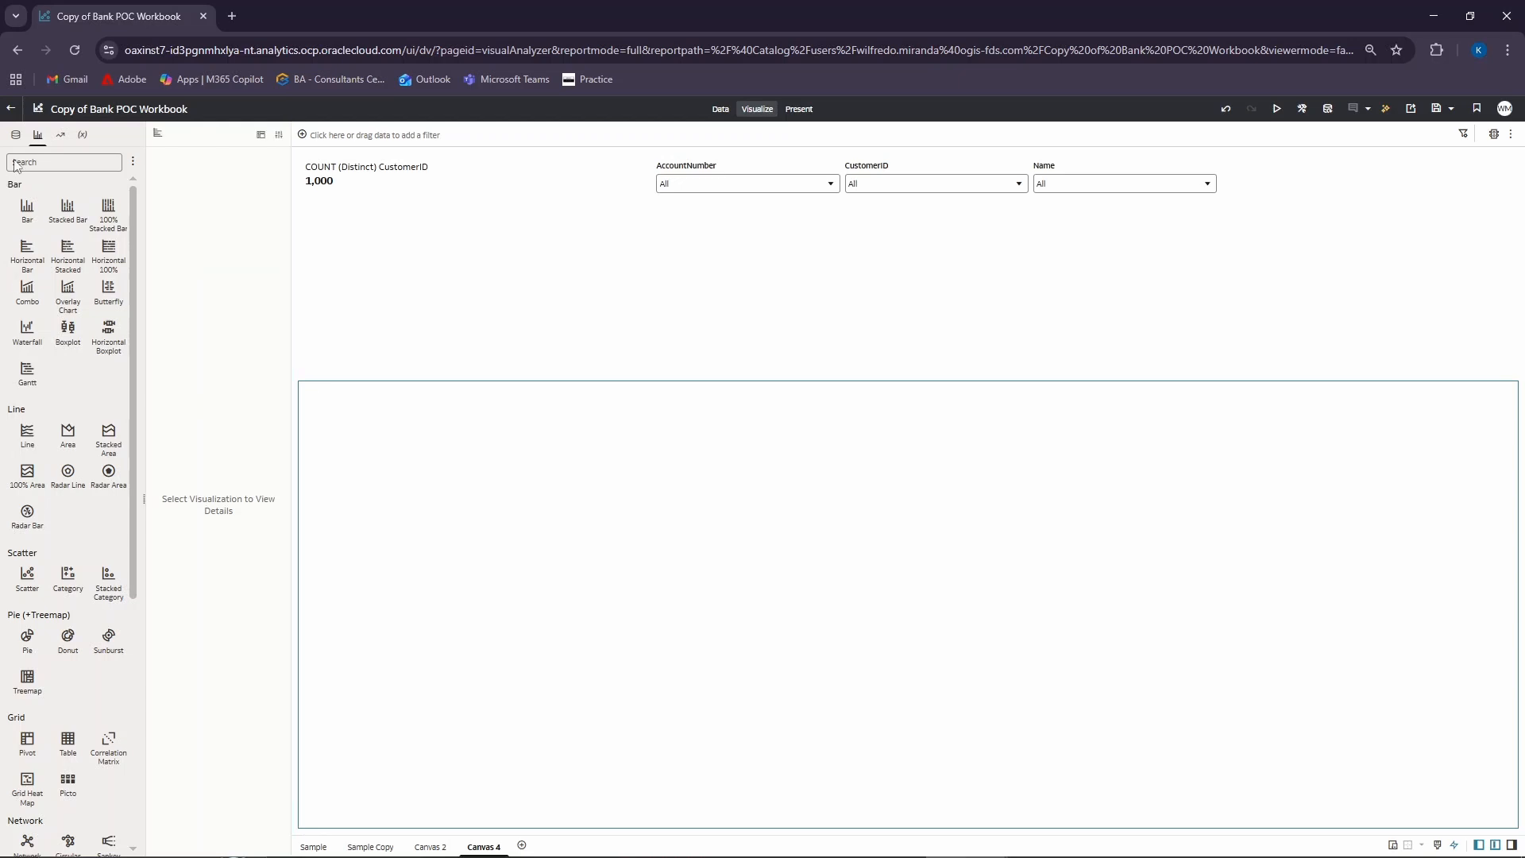
click(15, 135)
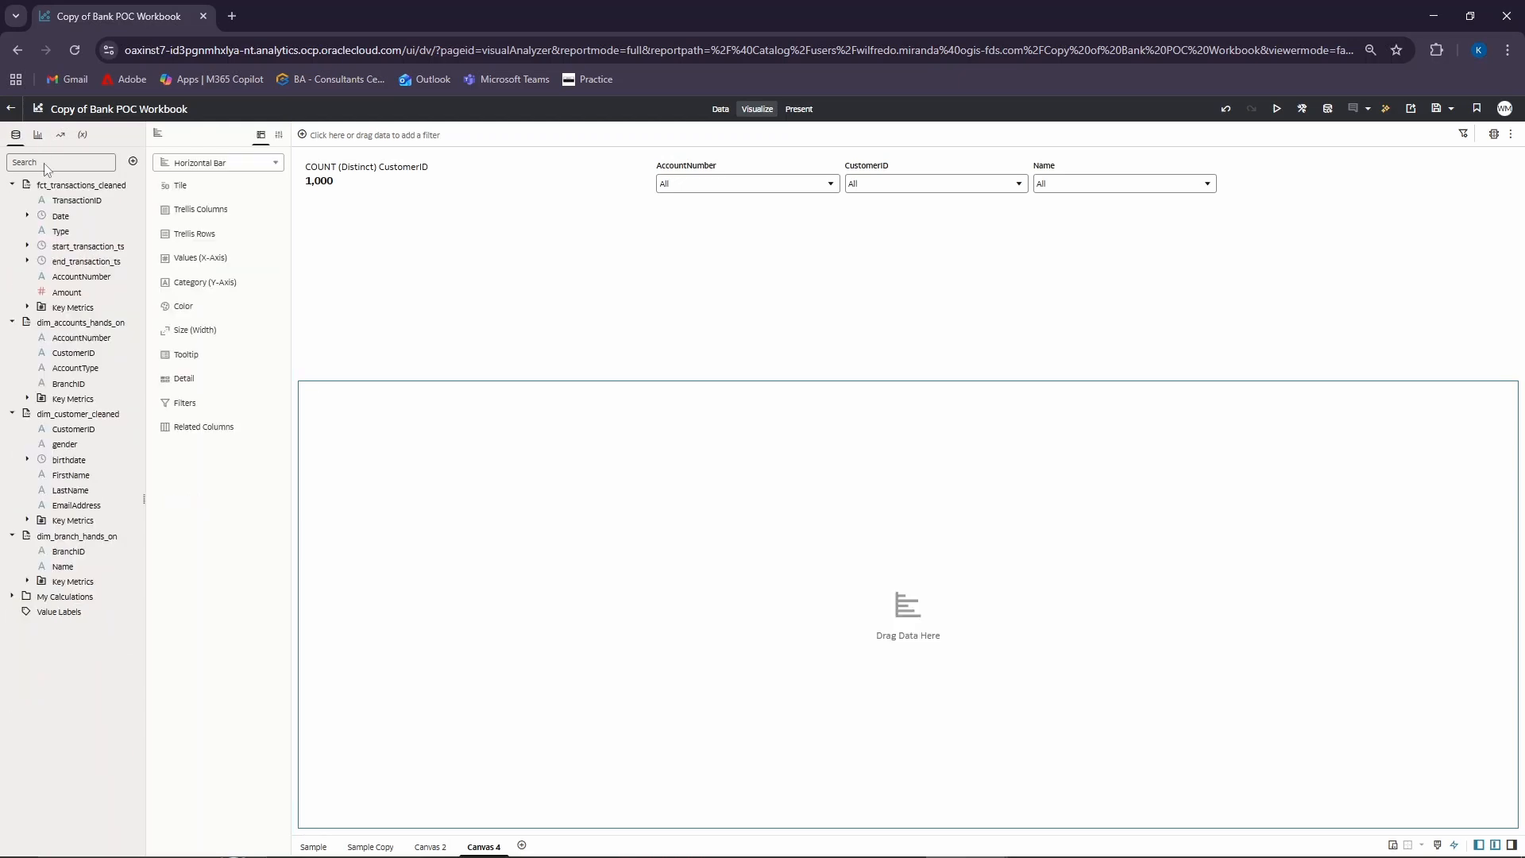
click(54, 597)
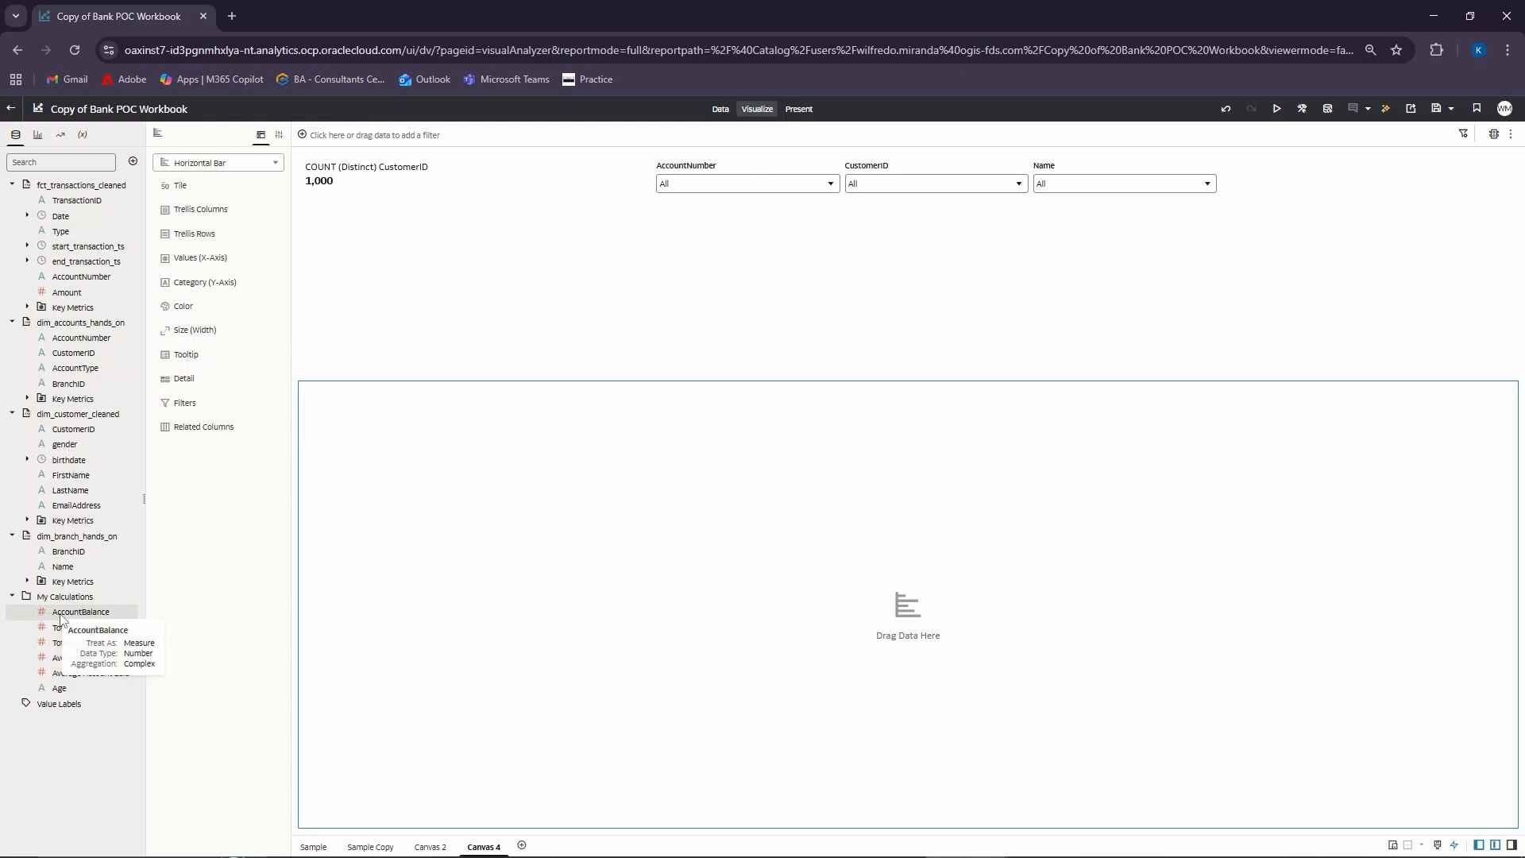
drag(80, 612, 222, 264)
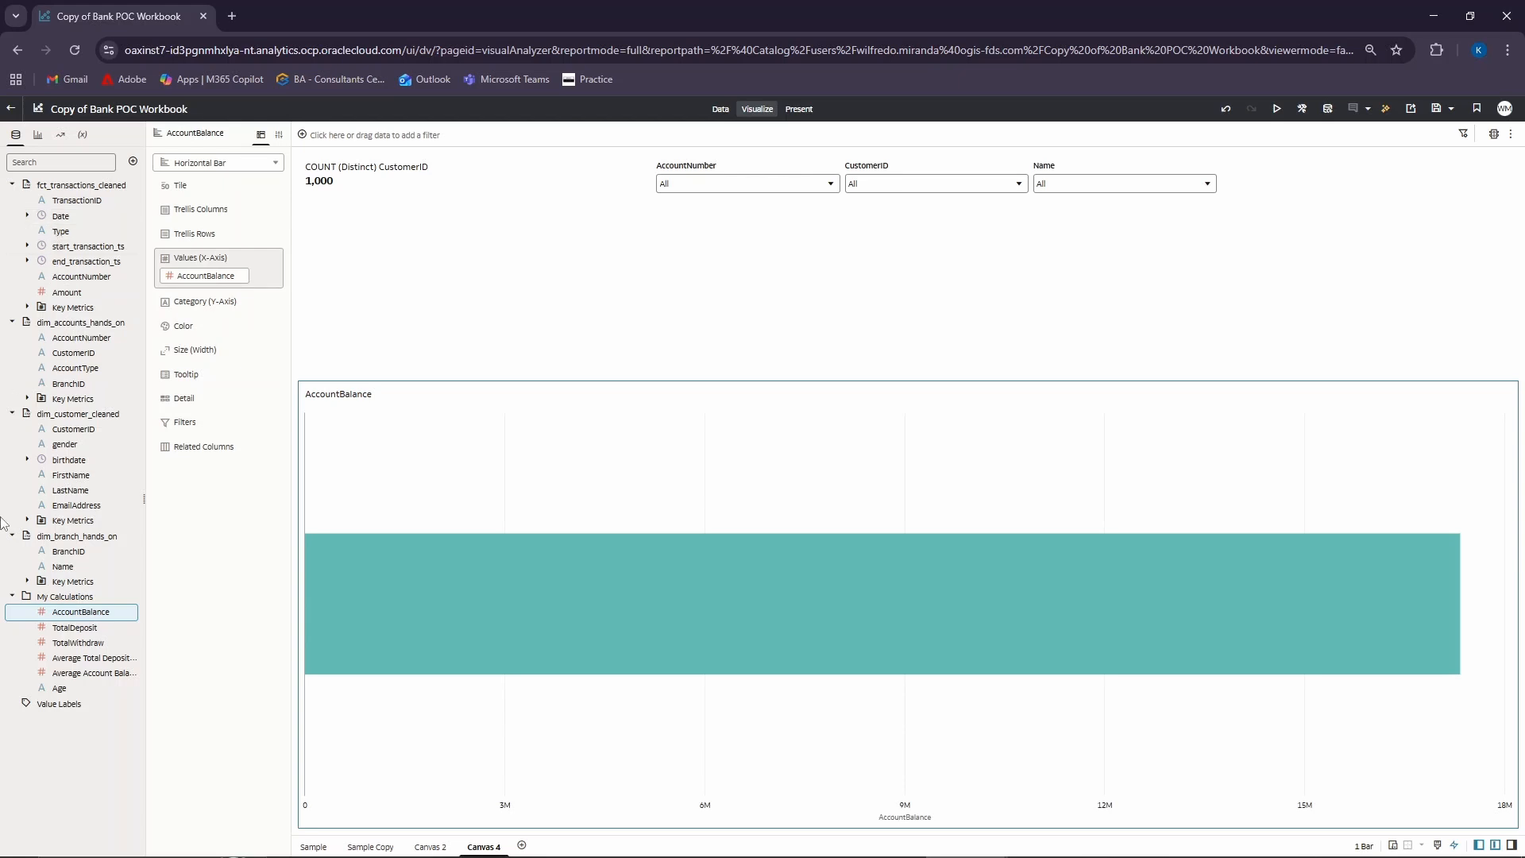
drag(201, 320, 204, 317)
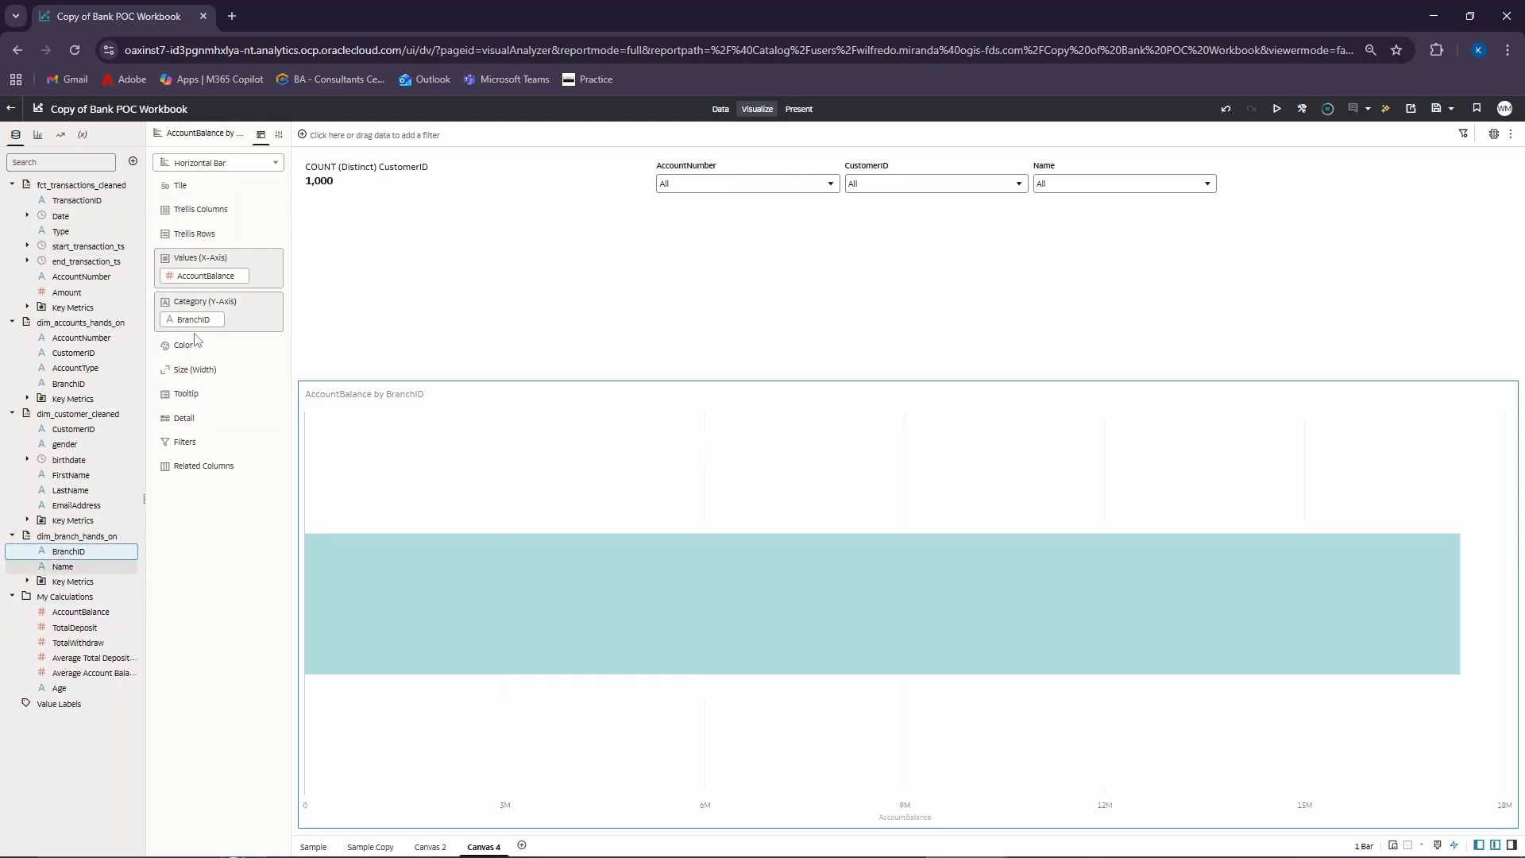
drag(63, 567, 198, 337)
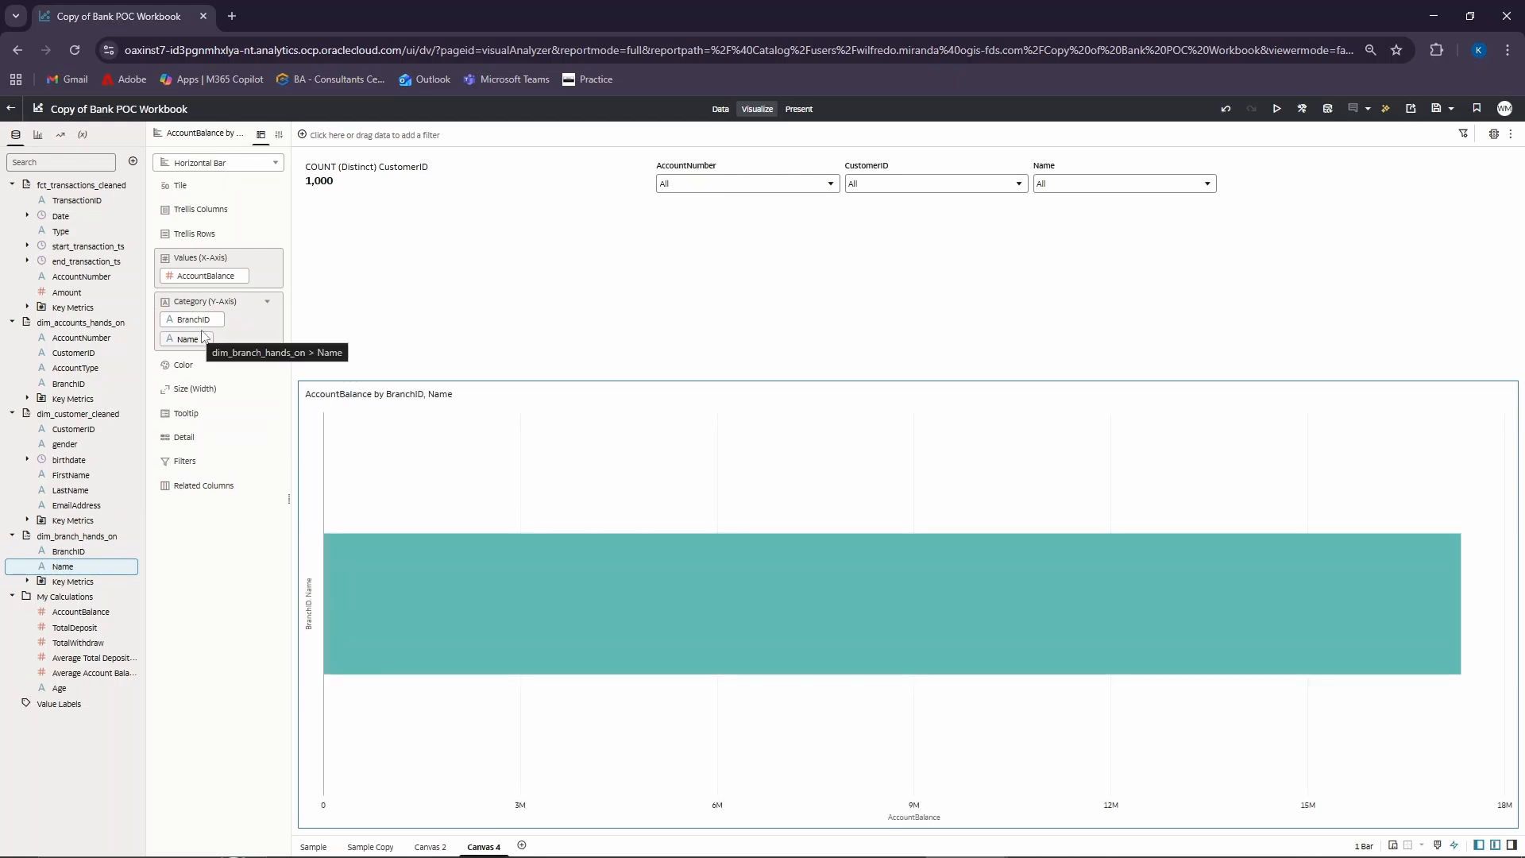
click(217, 319)
click(205, 320)
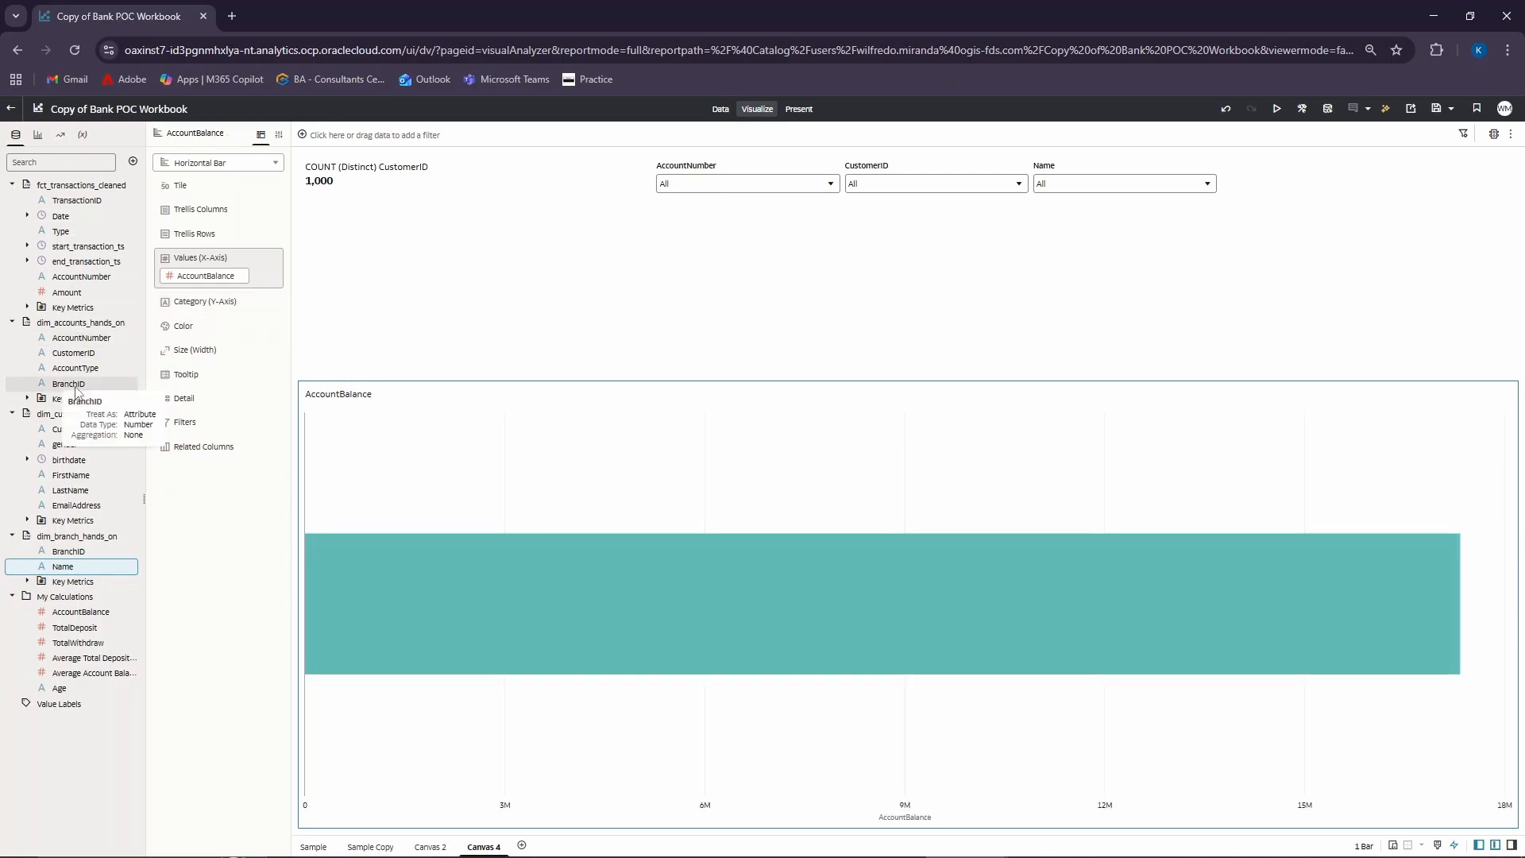
- Set the bar chart's Y-axis category to BranchID from dim_accounts_hands_on and Name from dim_branch_hands_on
drag(183, 362, 203, 312)
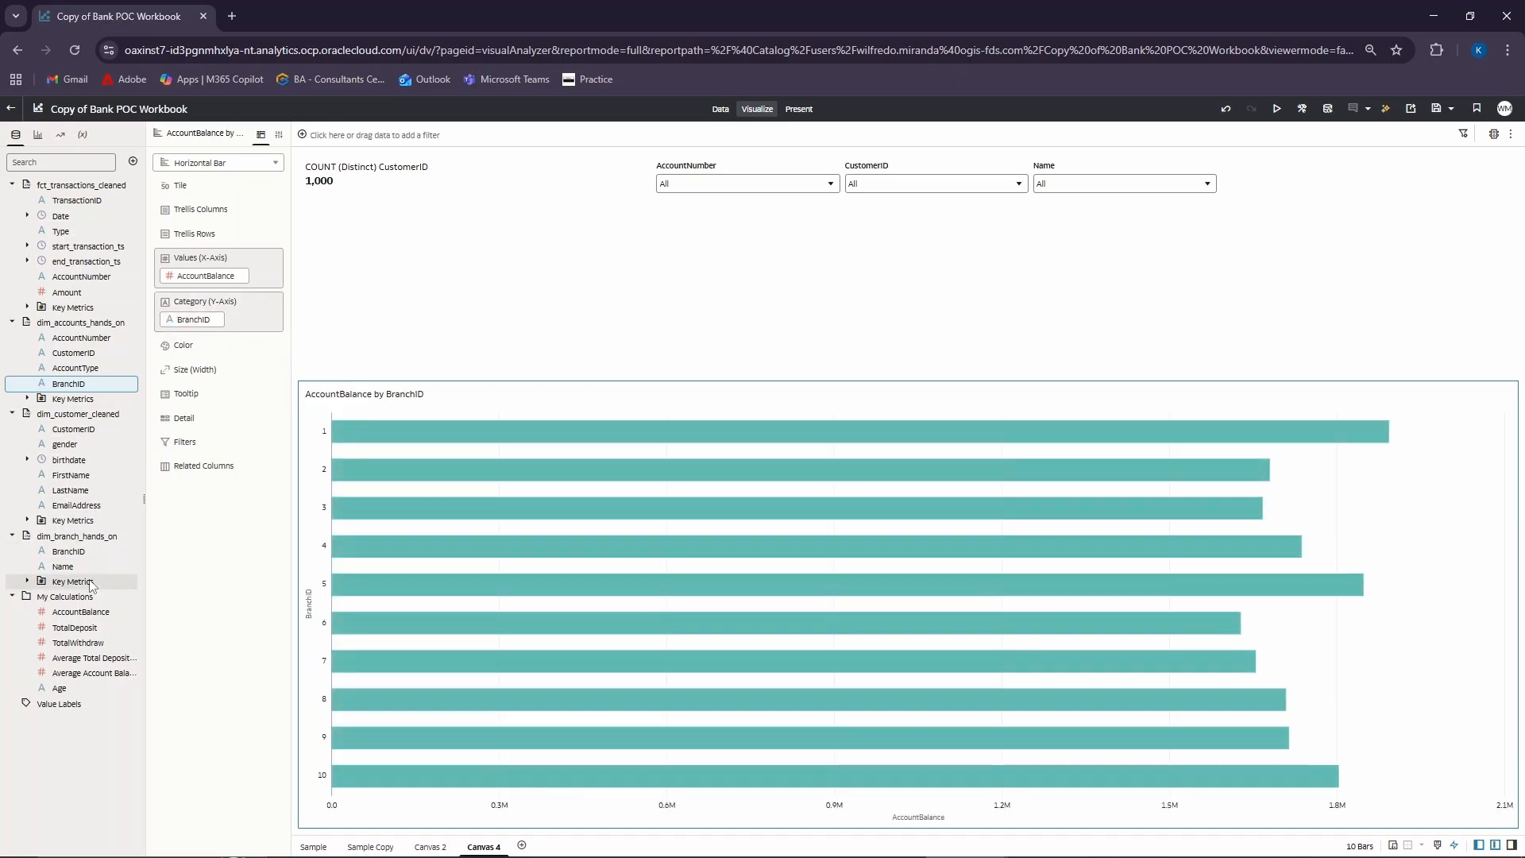
drag(63, 566, 208, 343)
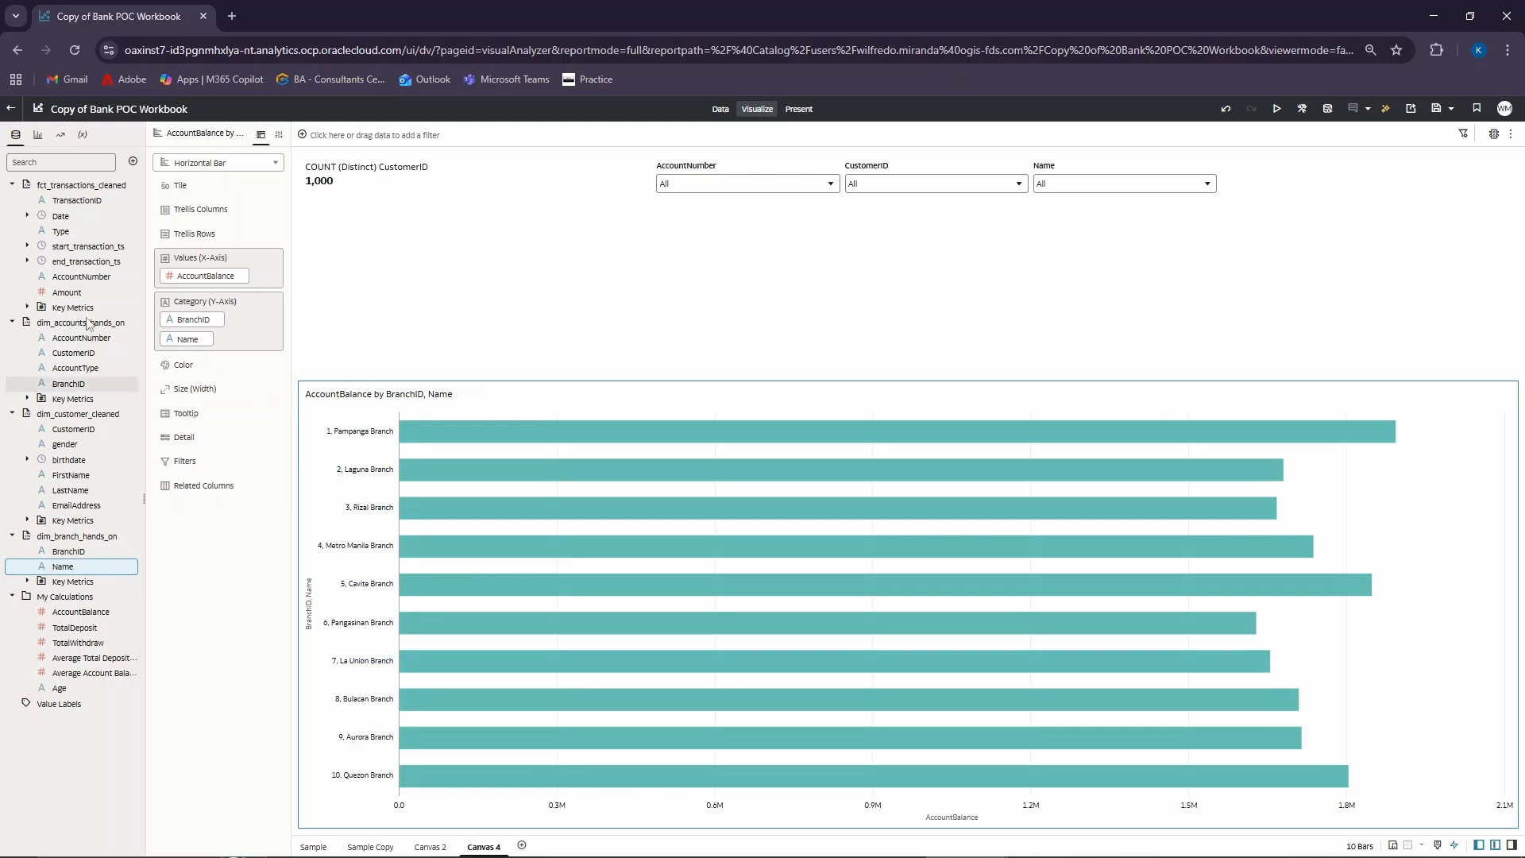
- Add a tile beside the bar chart with the Average Total Deposit by Customers calculation as its value
click(38, 134)
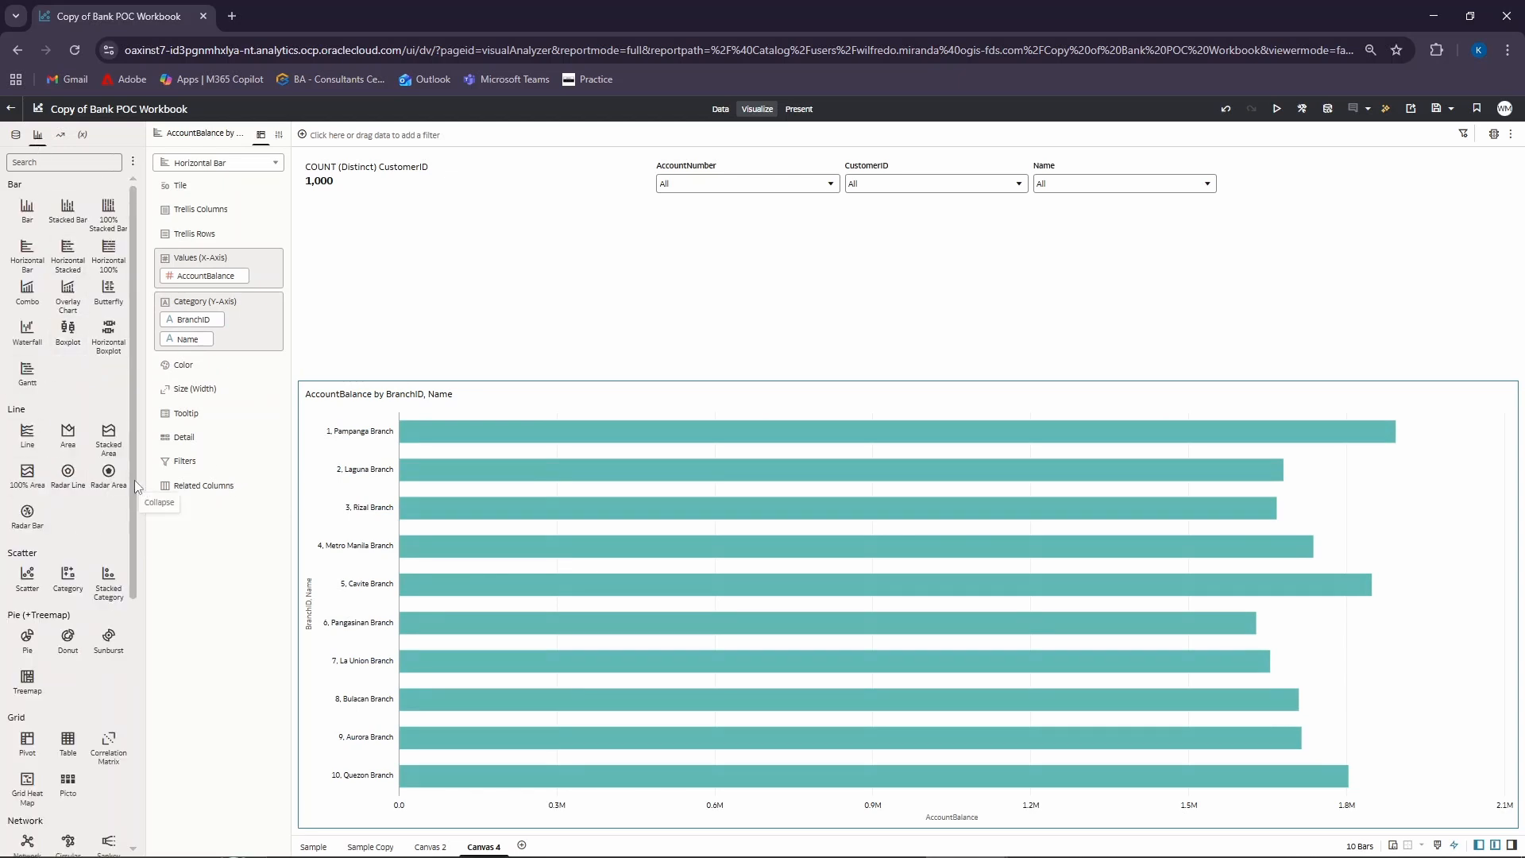
drag(134, 541, 127, 699)
drag(22, 750, 1515, 421)
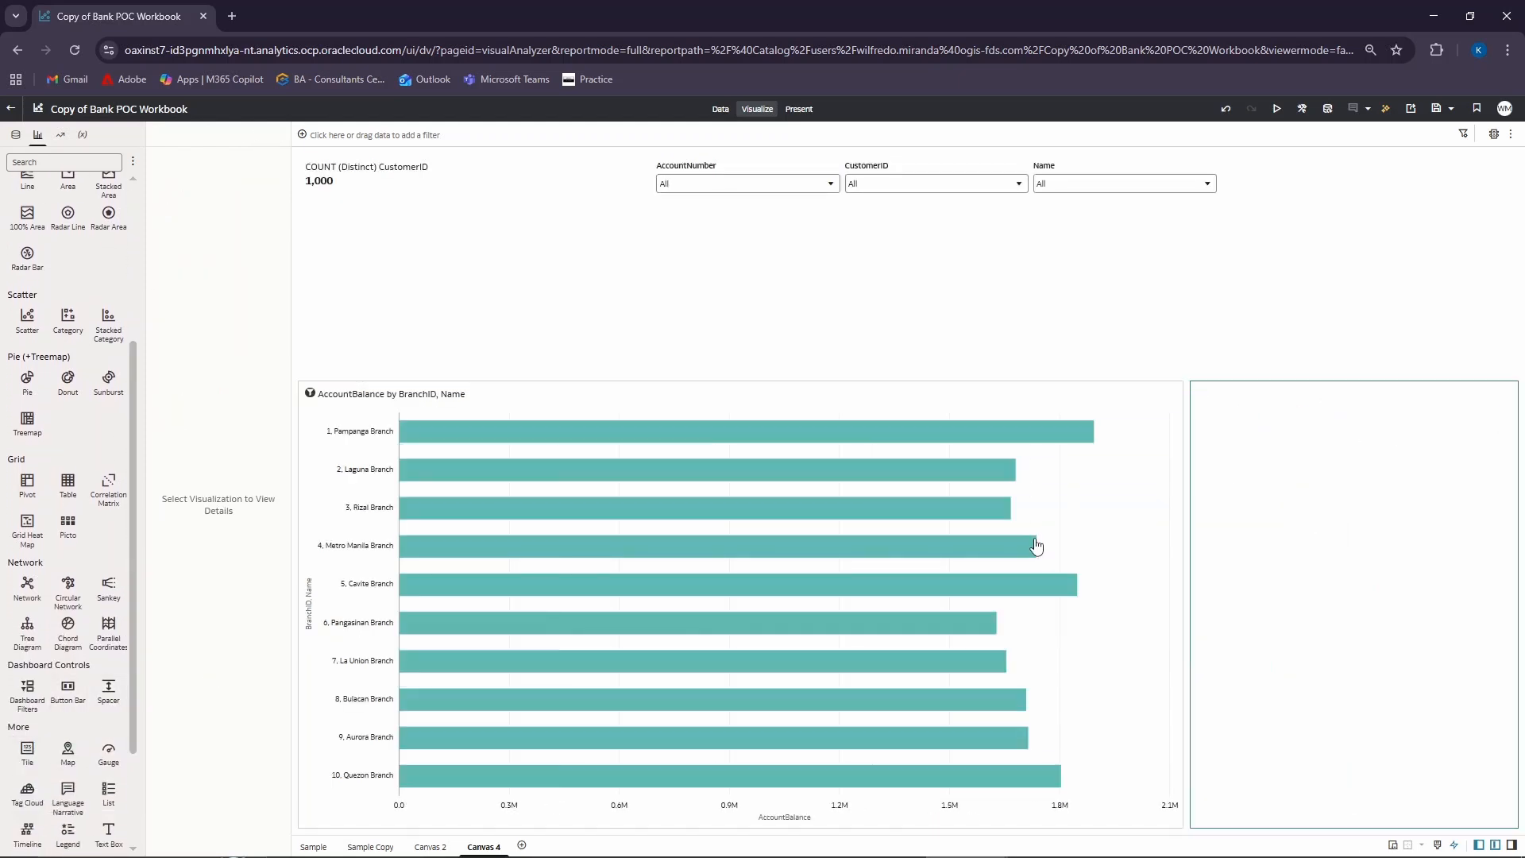
click(16, 135)
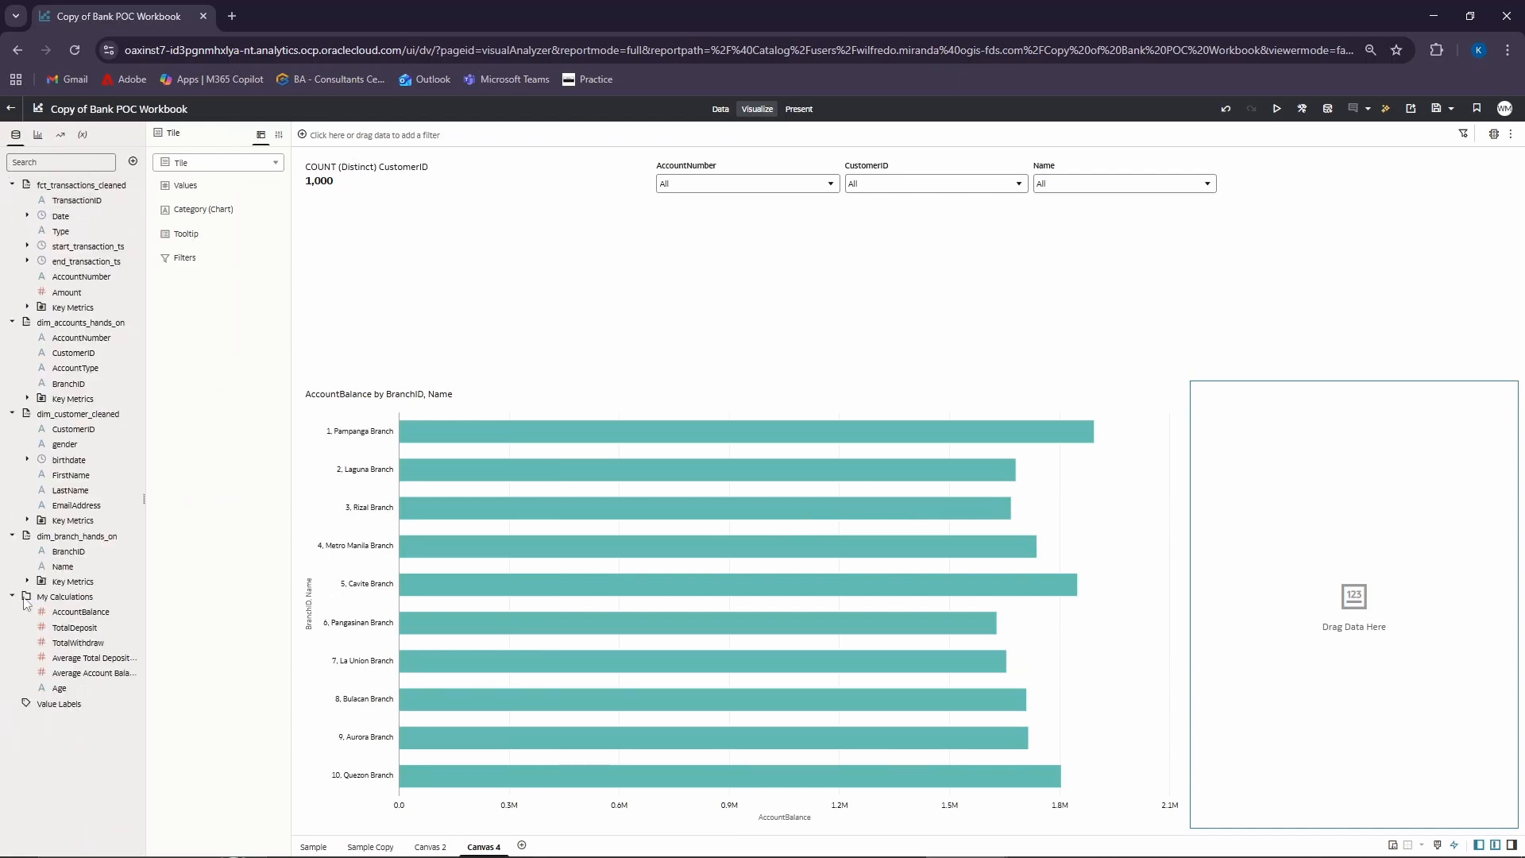
drag(479, 606, 224, 205)
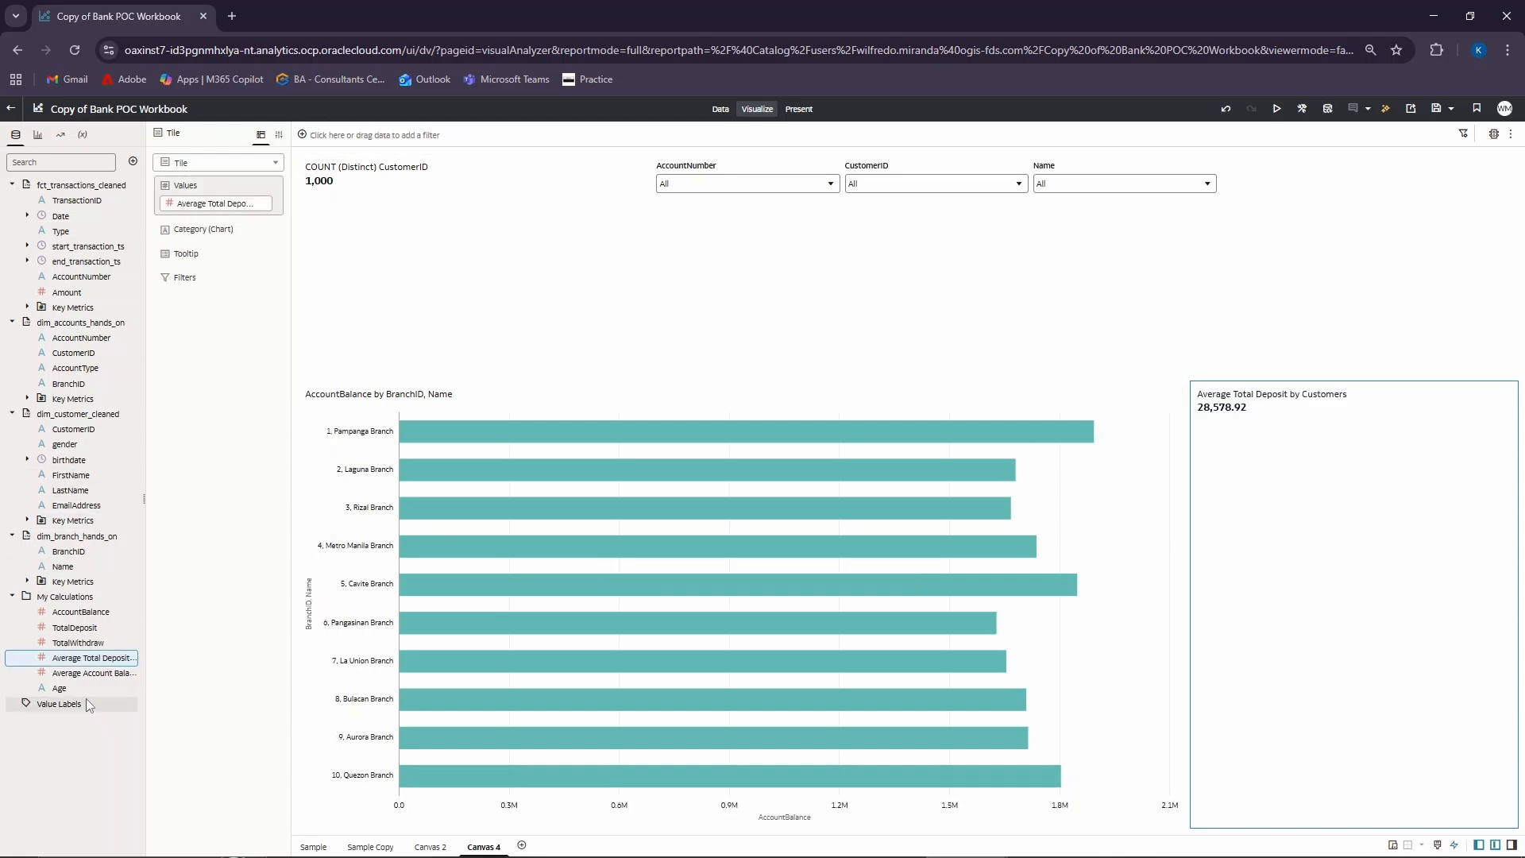
- Filter the average total deposit tile by Age with a range from 18 to 30
drag(72, 688, 213, 287)
click(339, 184)
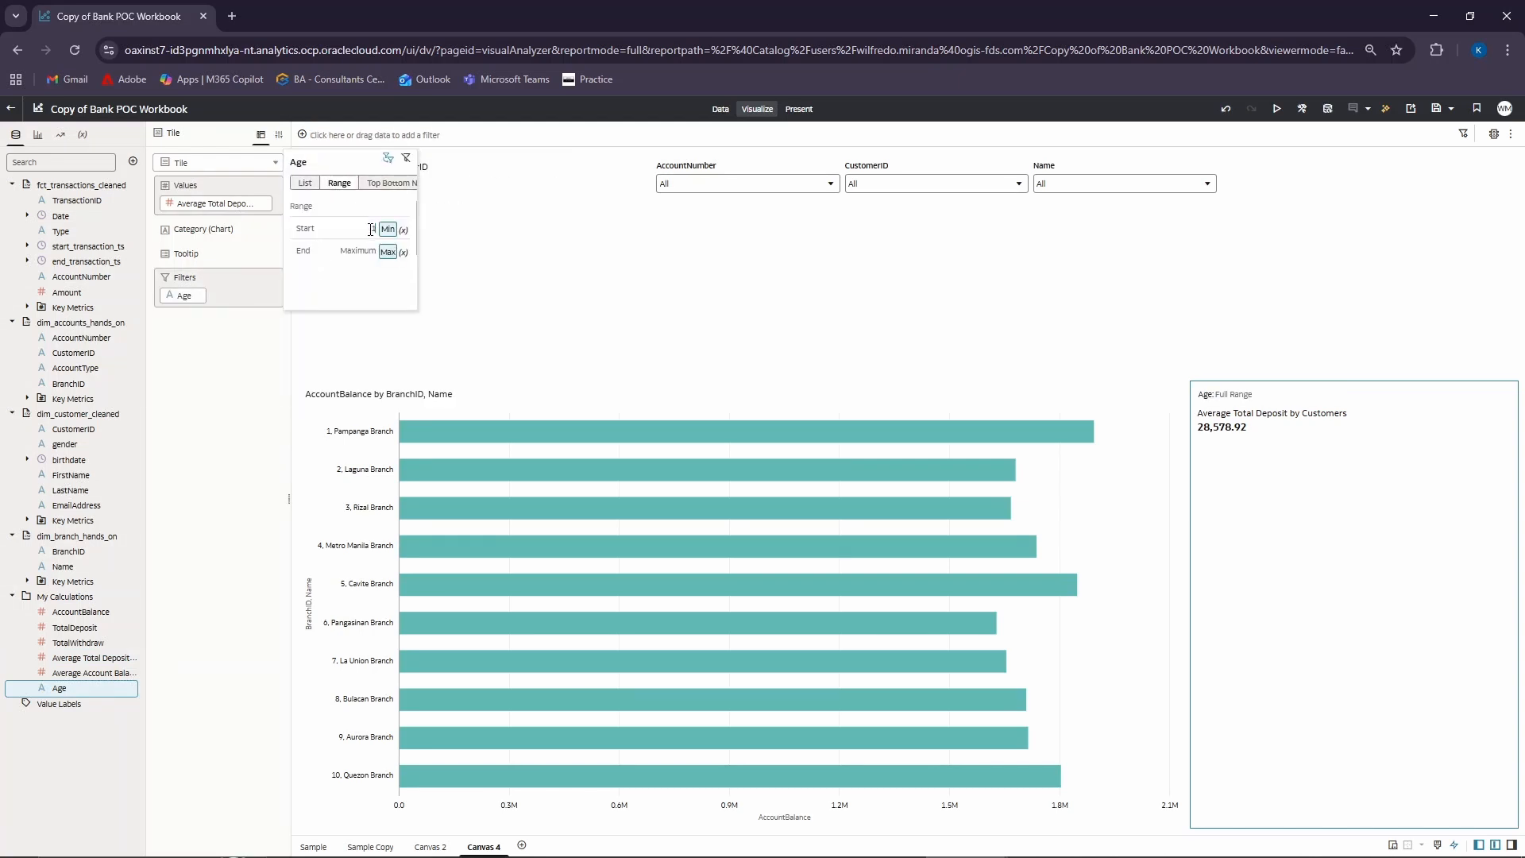
click(366, 253)
text(30)
click(199, 434)
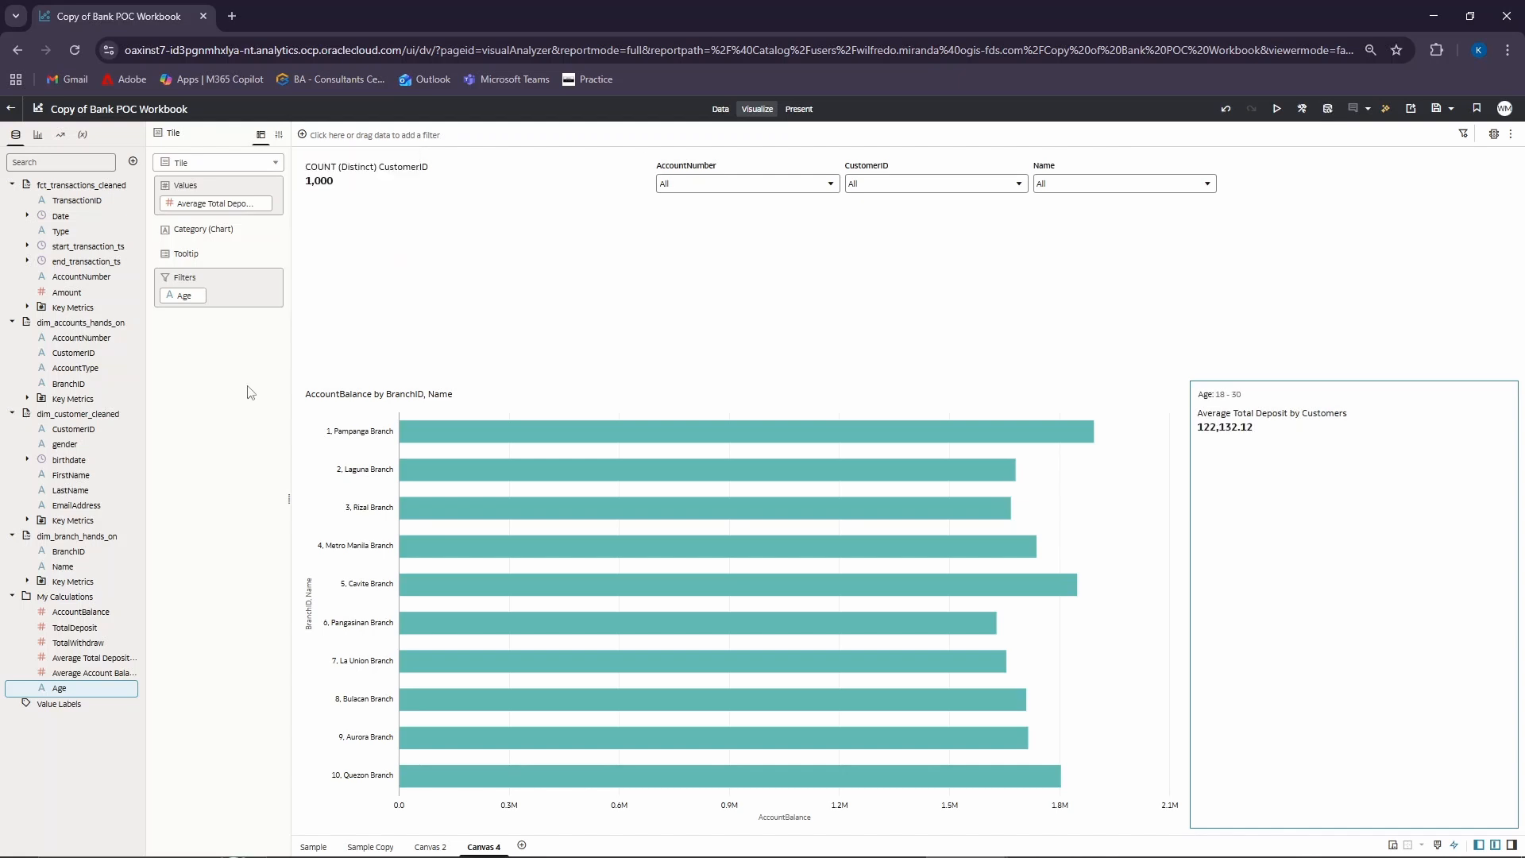
- Add a tile beside the average total deposit tile with the Average Account Balance by Customers calculation as its value
click(37, 136)
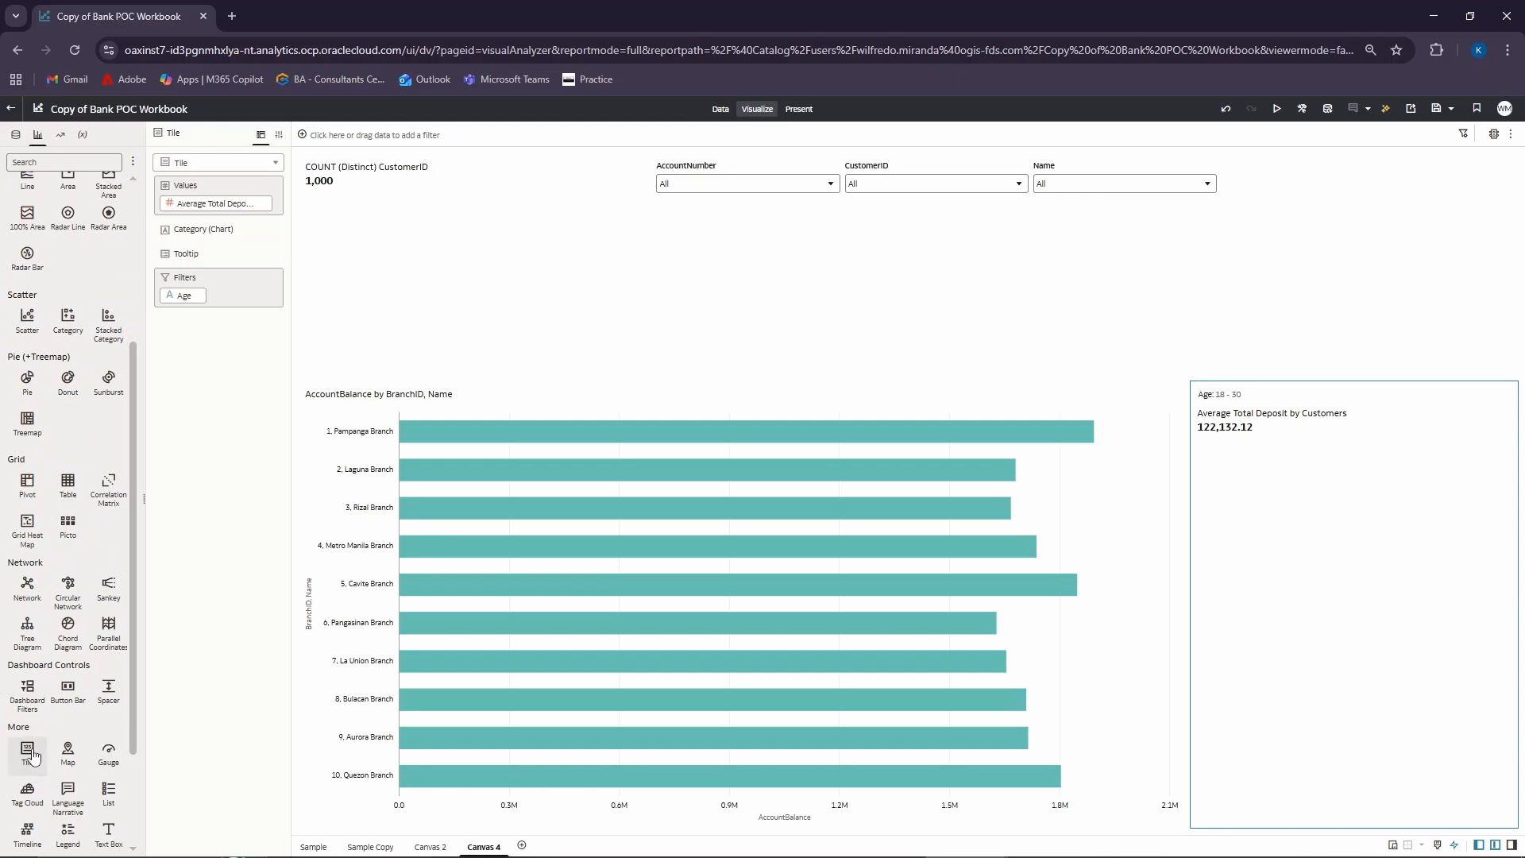
drag(34, 756, 1515, 540)
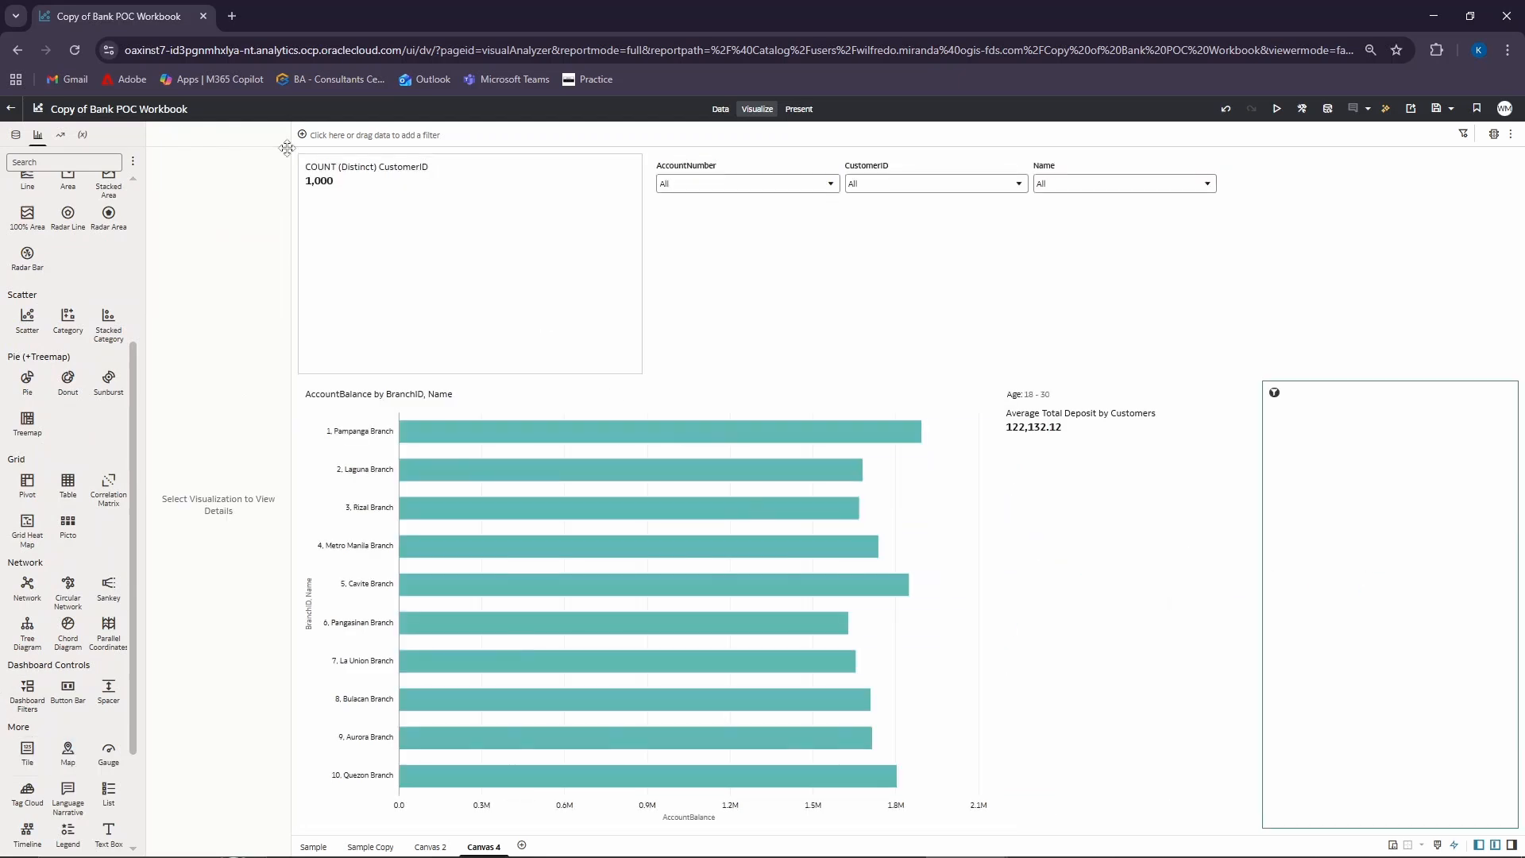
click(15, 135)
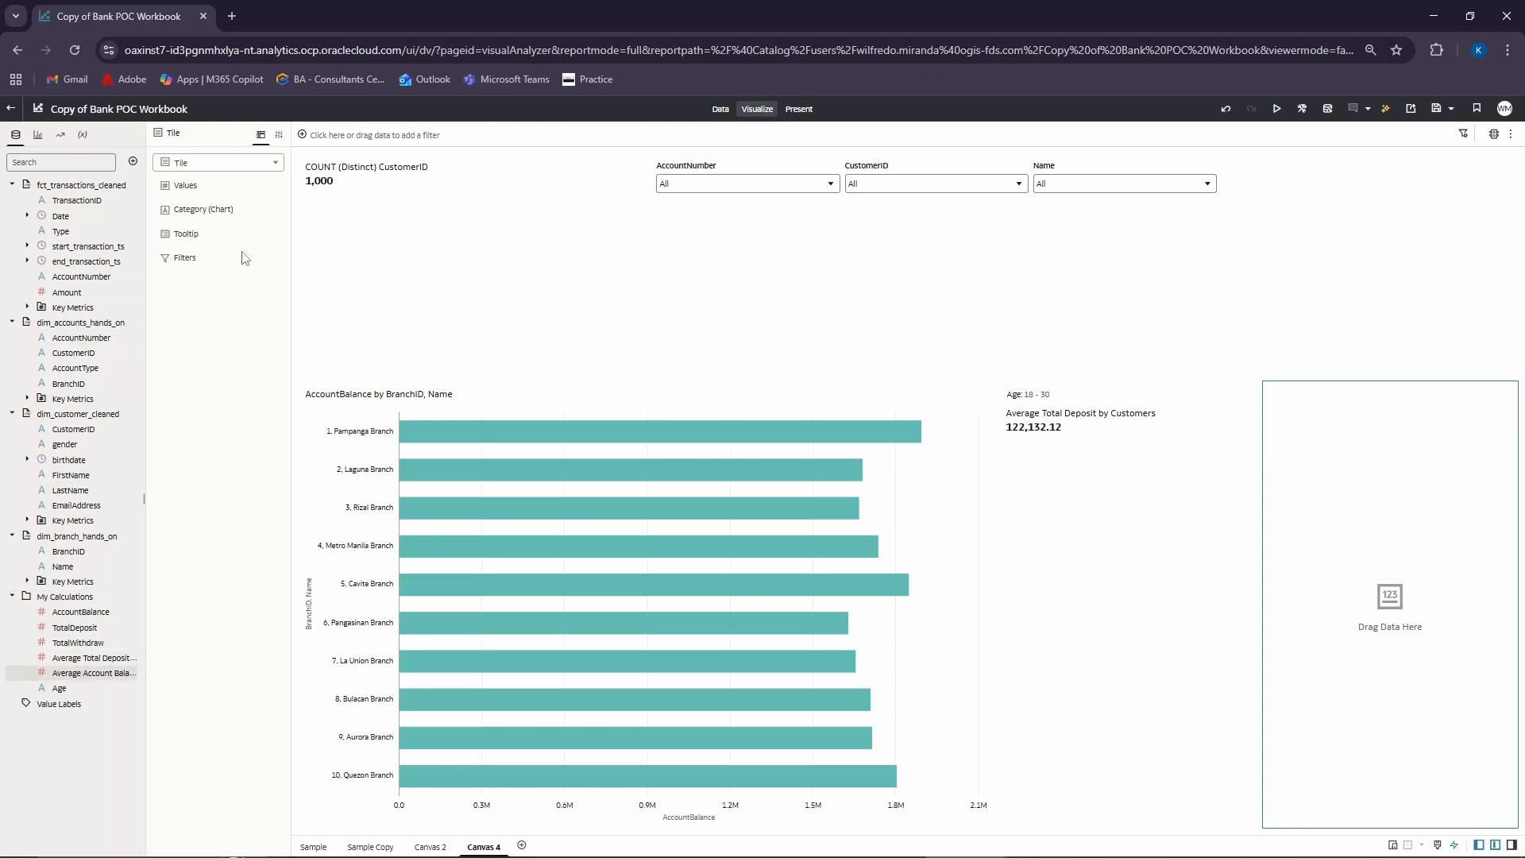
drag(245, 258, 214, 194)
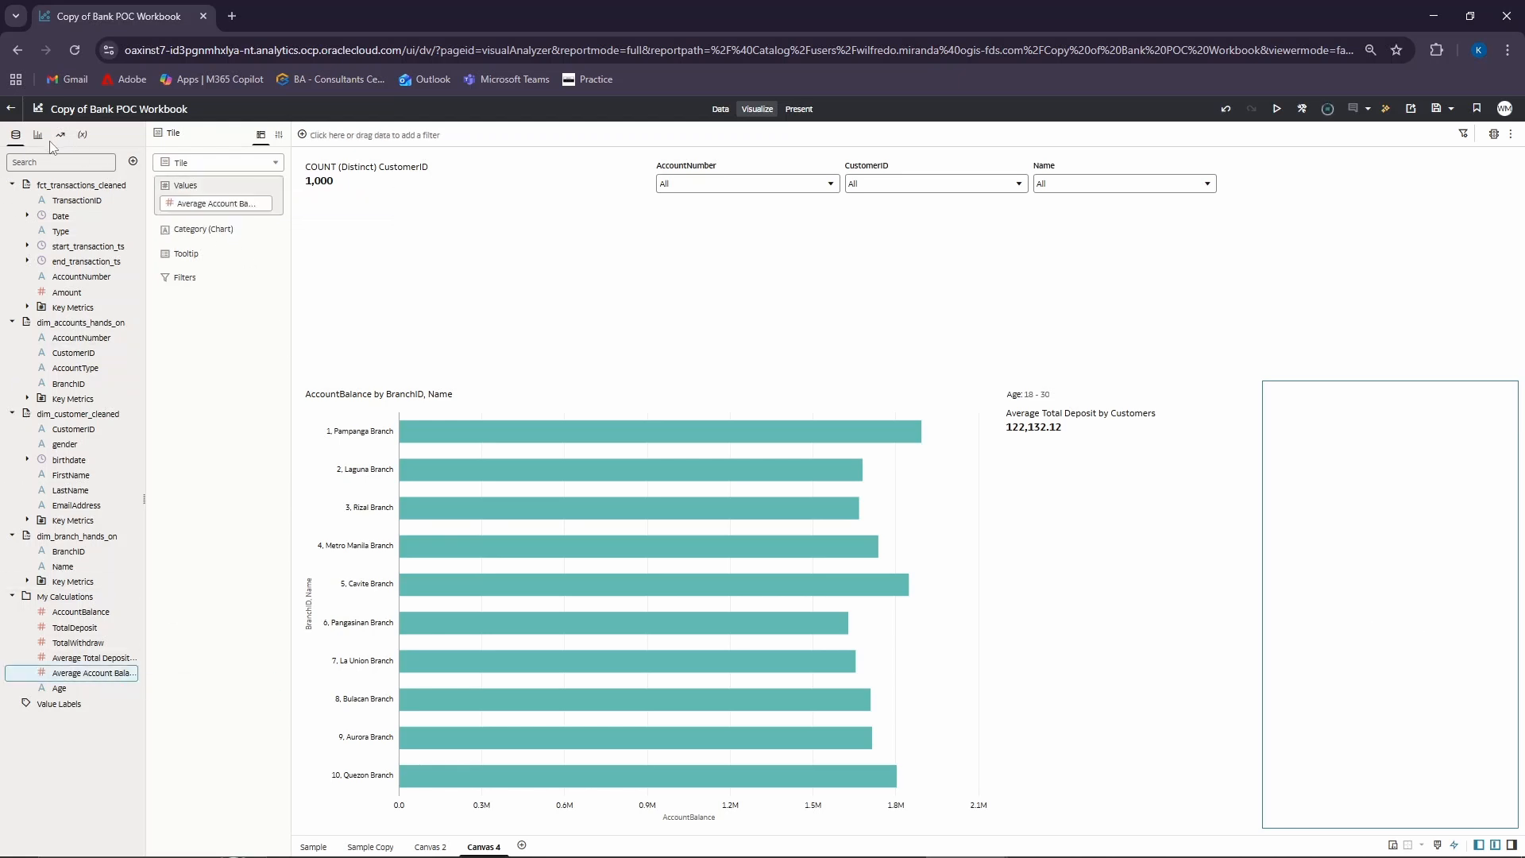
- Filter the average account balance tile by Age with a range from 18 to 30
drag(190, 330, 213, 279)
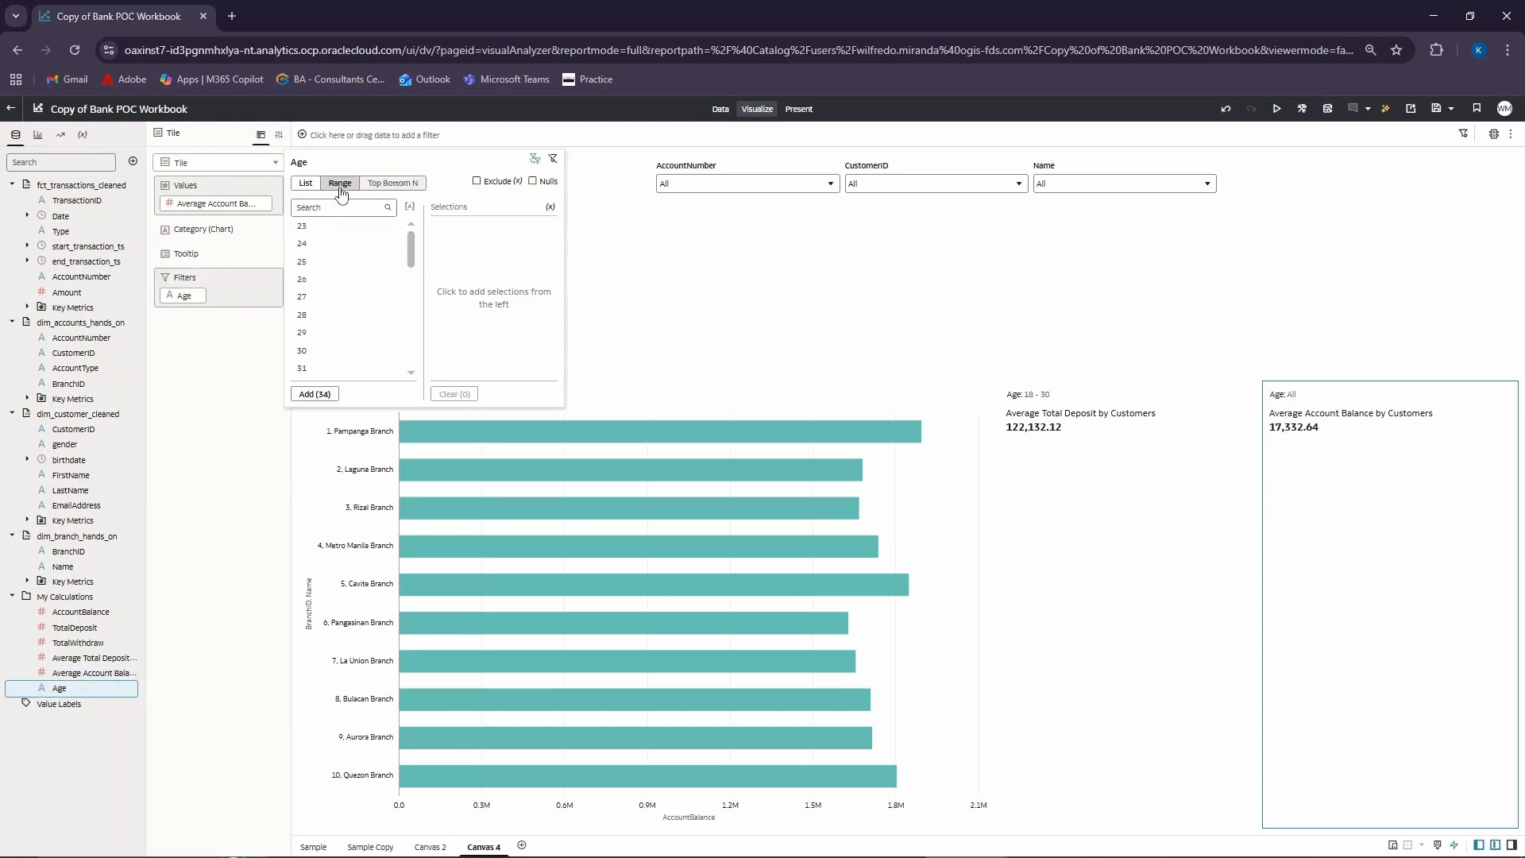
click(340, 184)
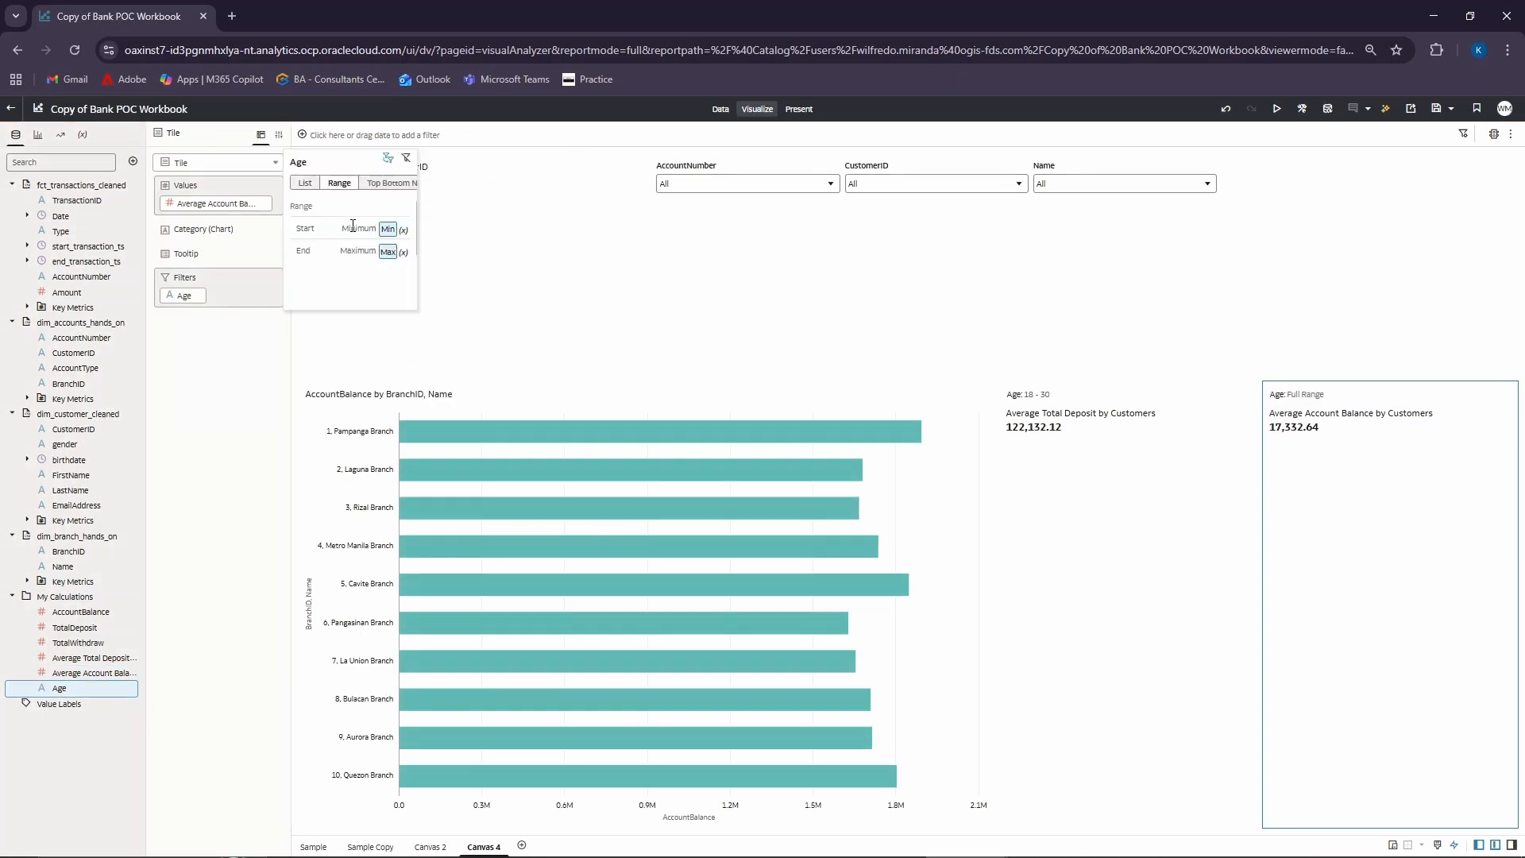
text(30)
click(201, 450)
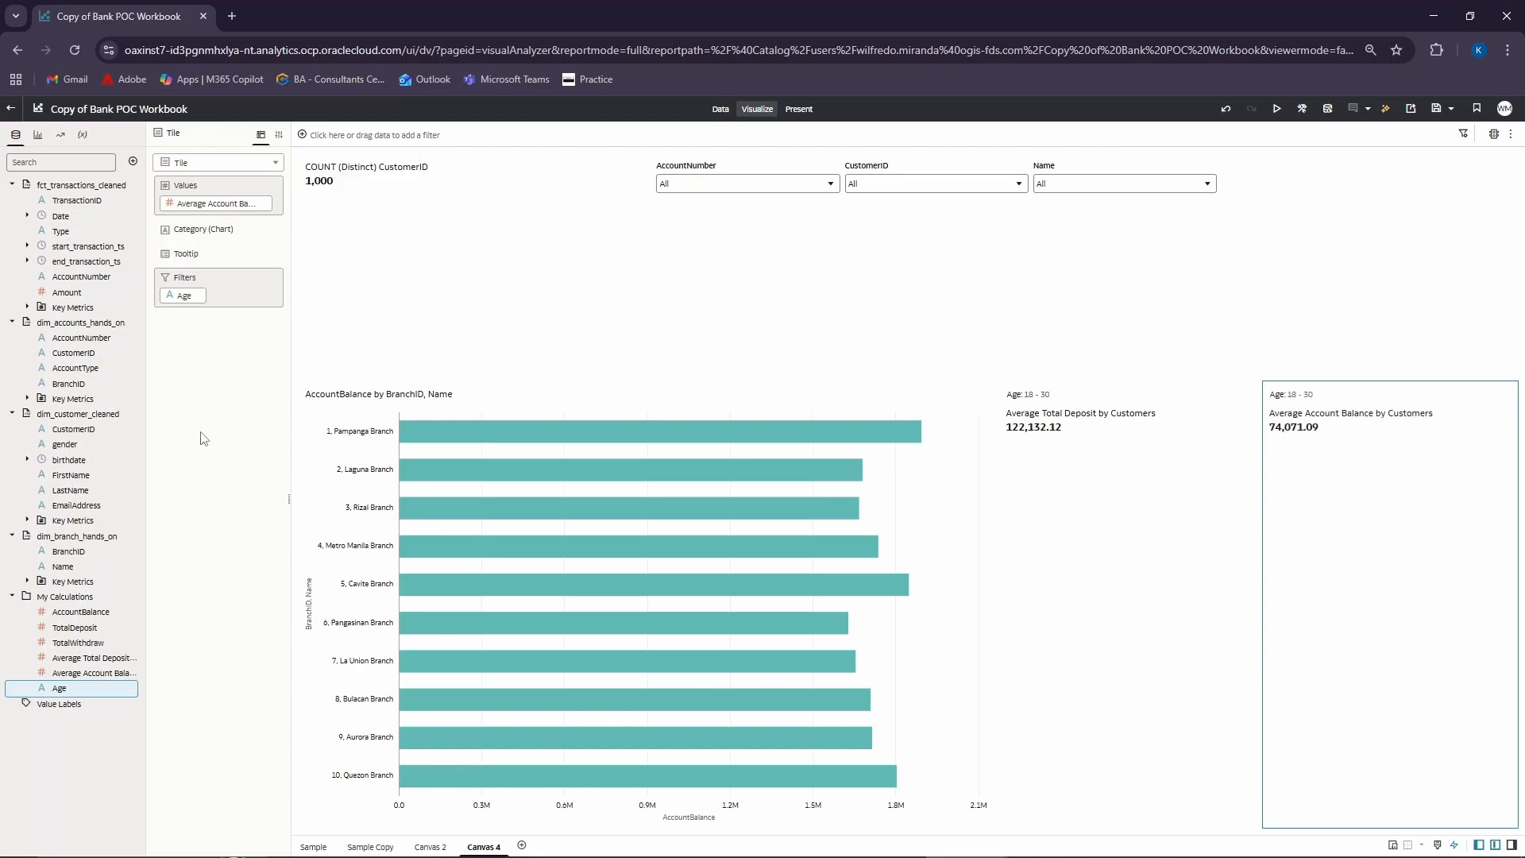
- Add a full-width table below the bar chart with CustomerID, FirstName and LastName from dim_customer_cleaned as its rows
click(37, 135)
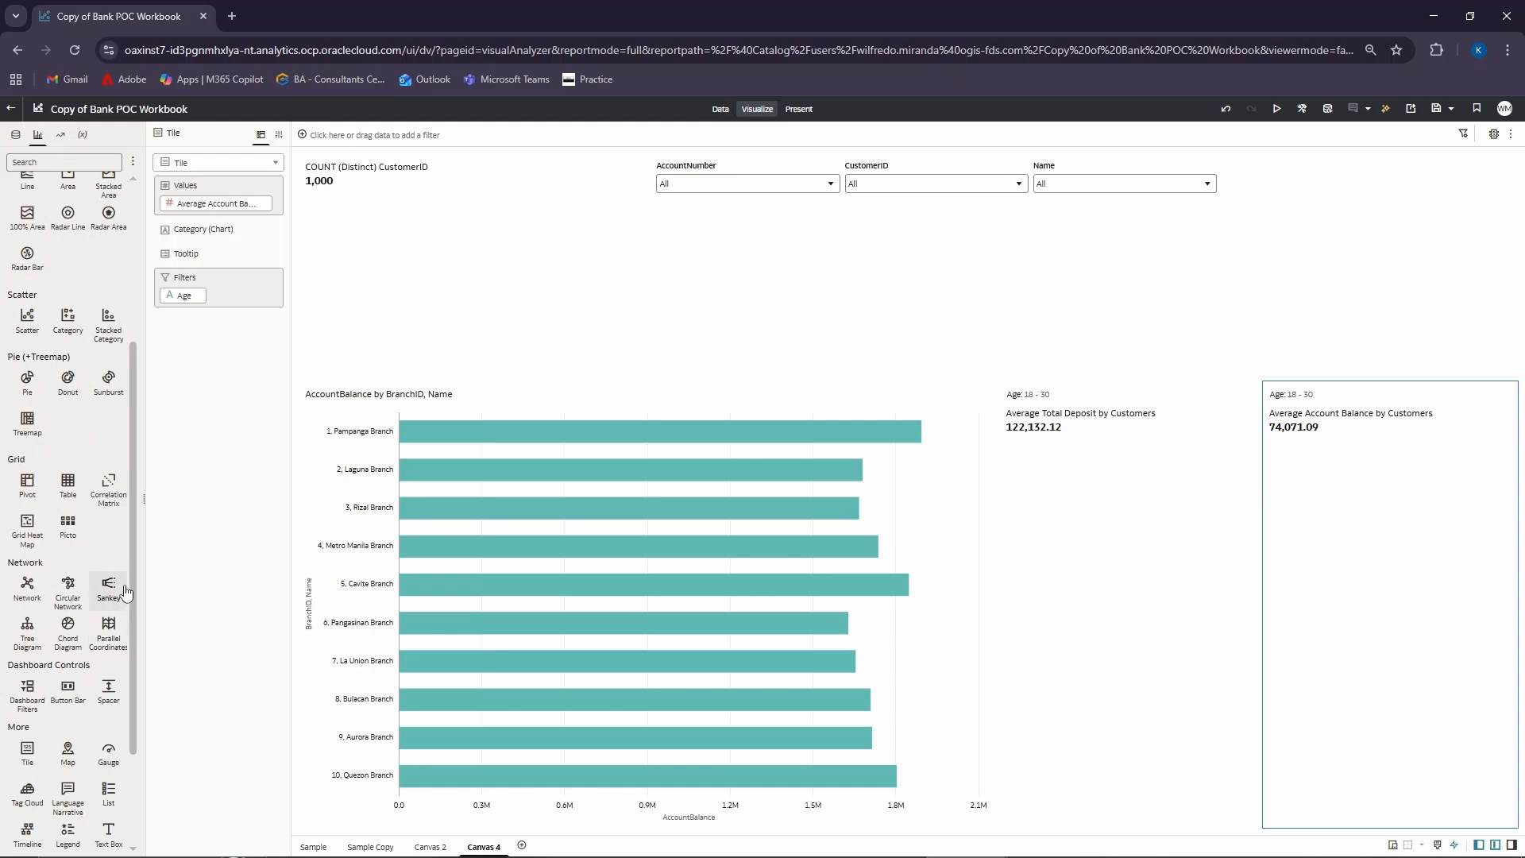
drag(62, 500, 1218, 828)
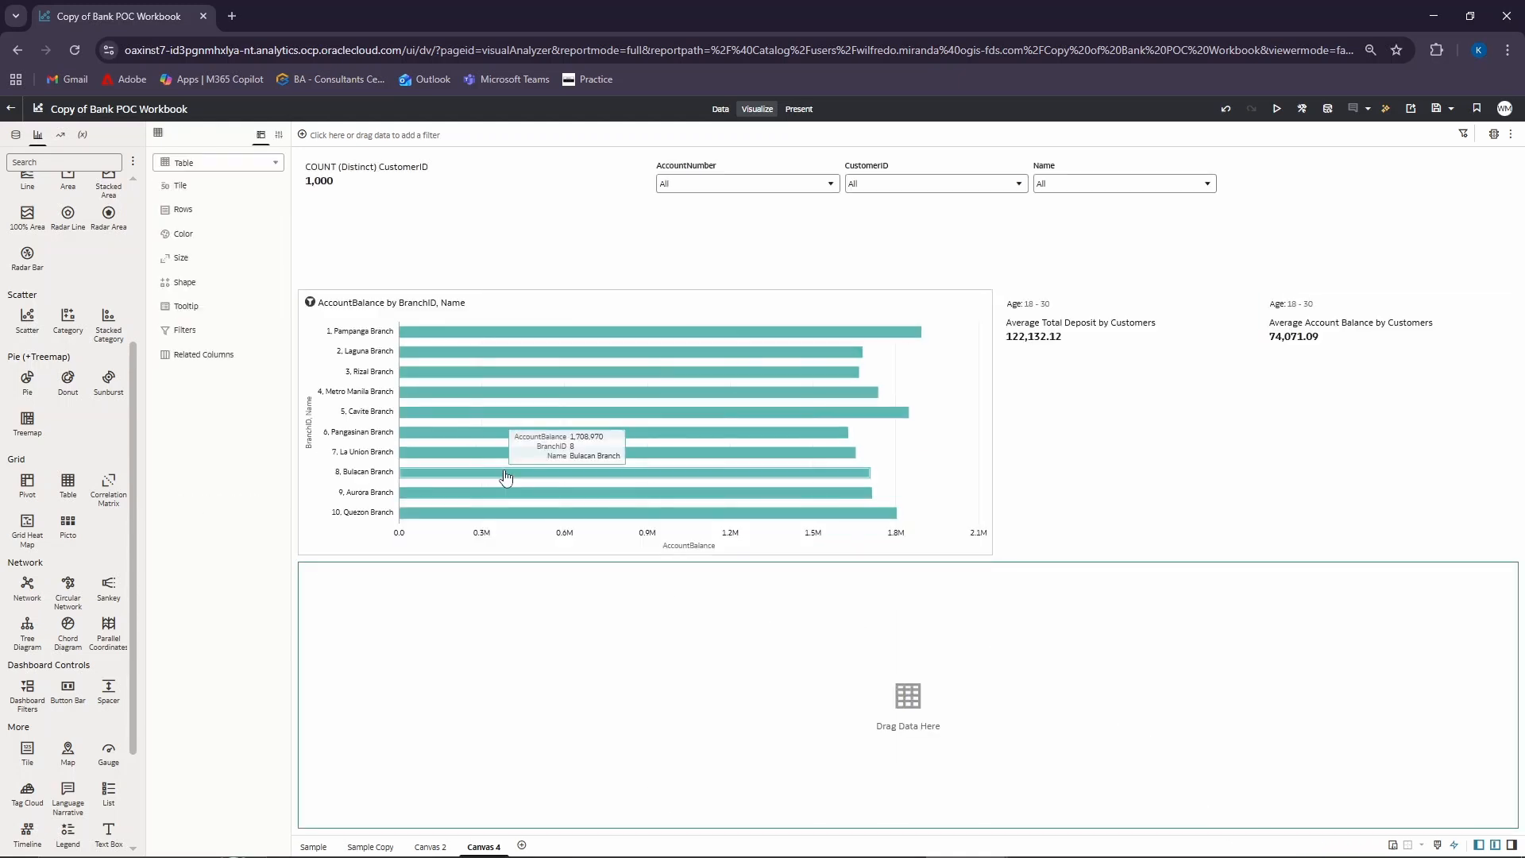
click(15, 135)
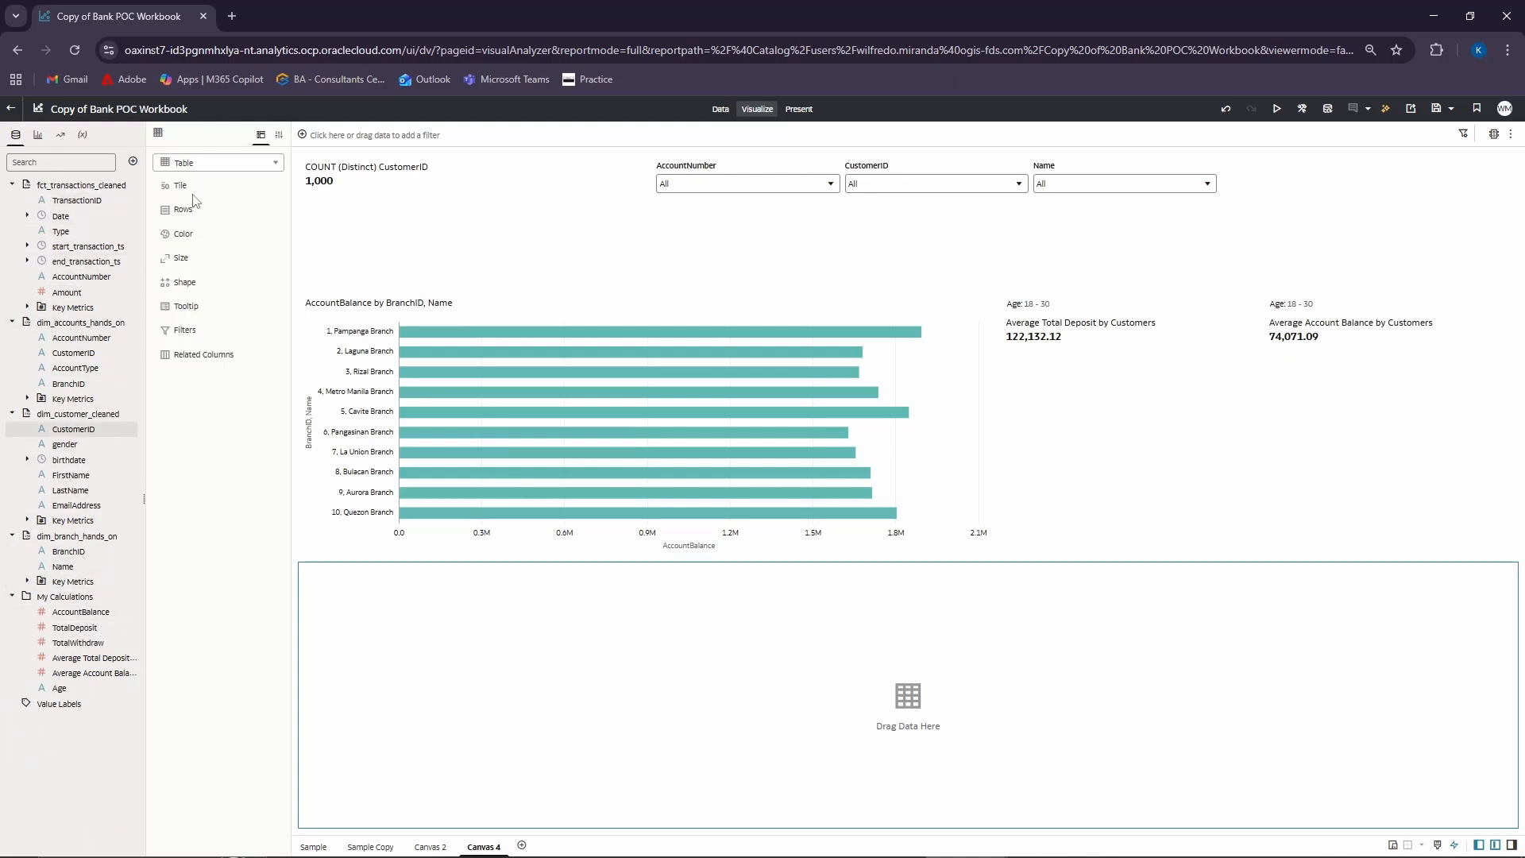
drag(194, 201, 201, 213)
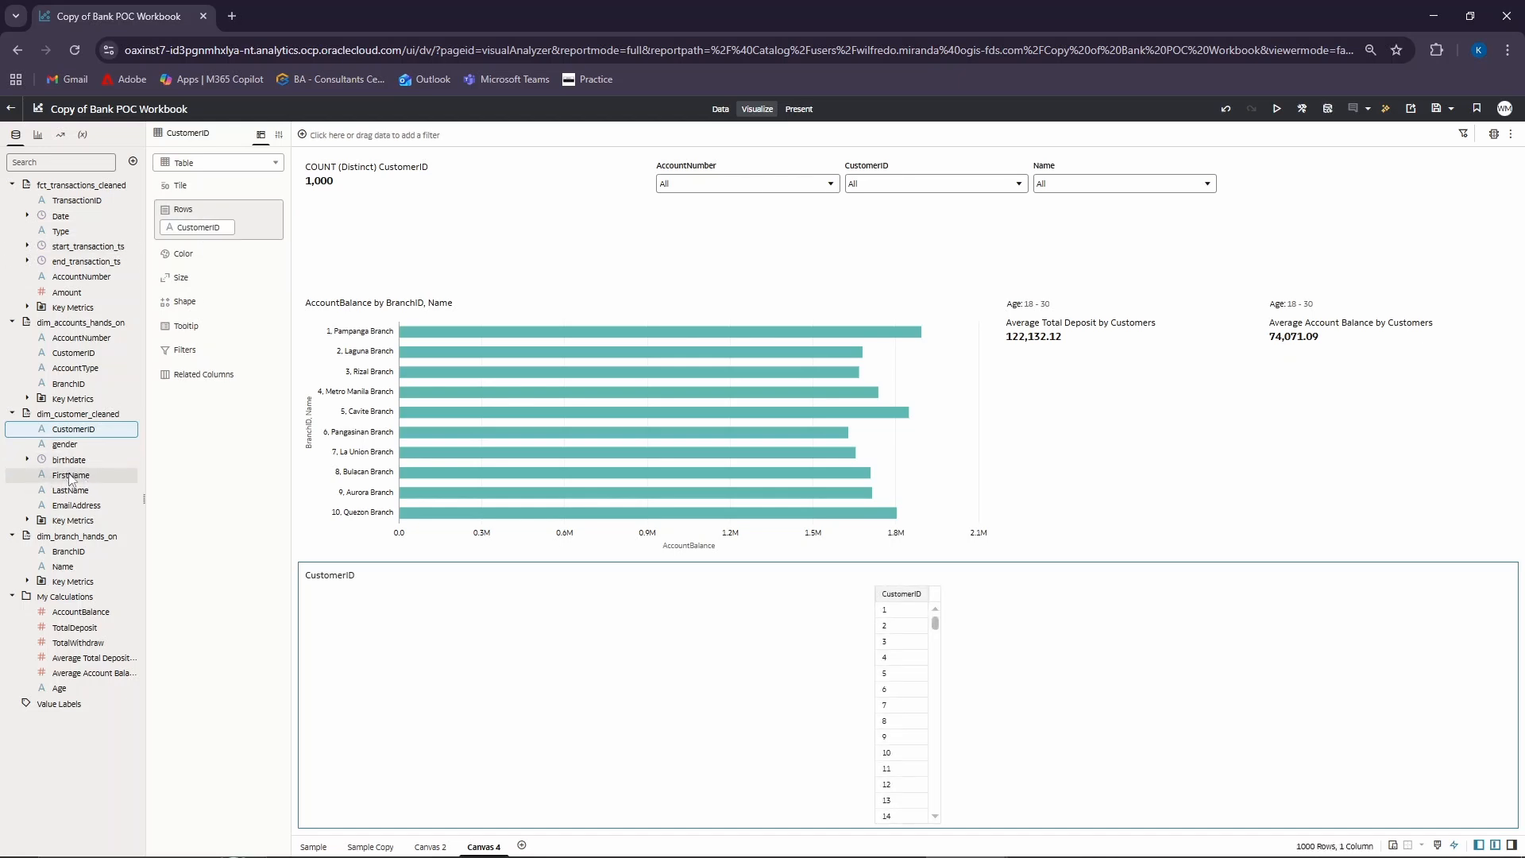
drag(199, 258, 205, 245)
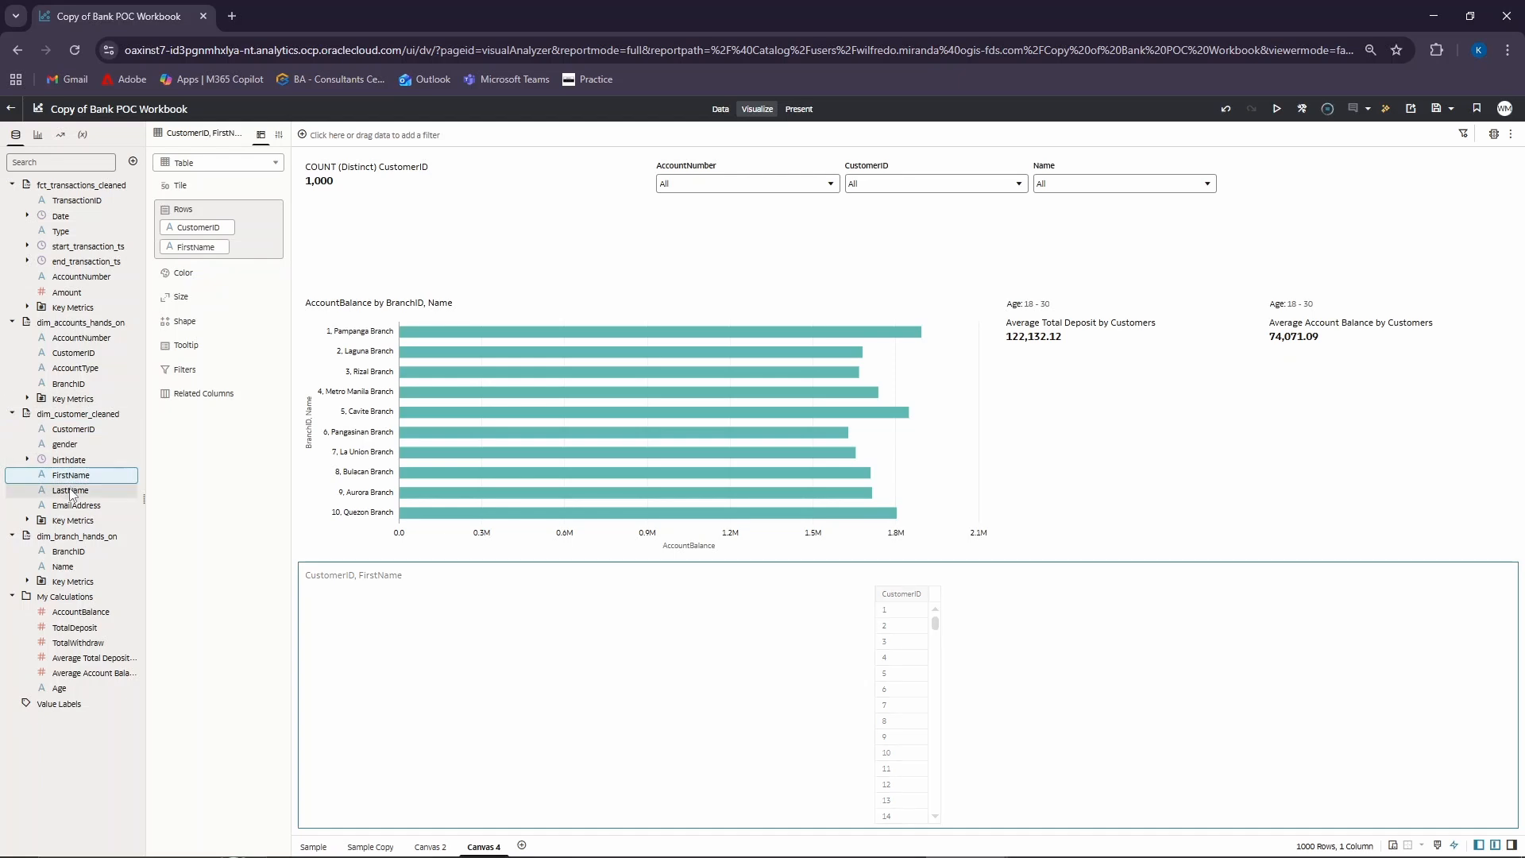
drag(70, 490, 193, 265)
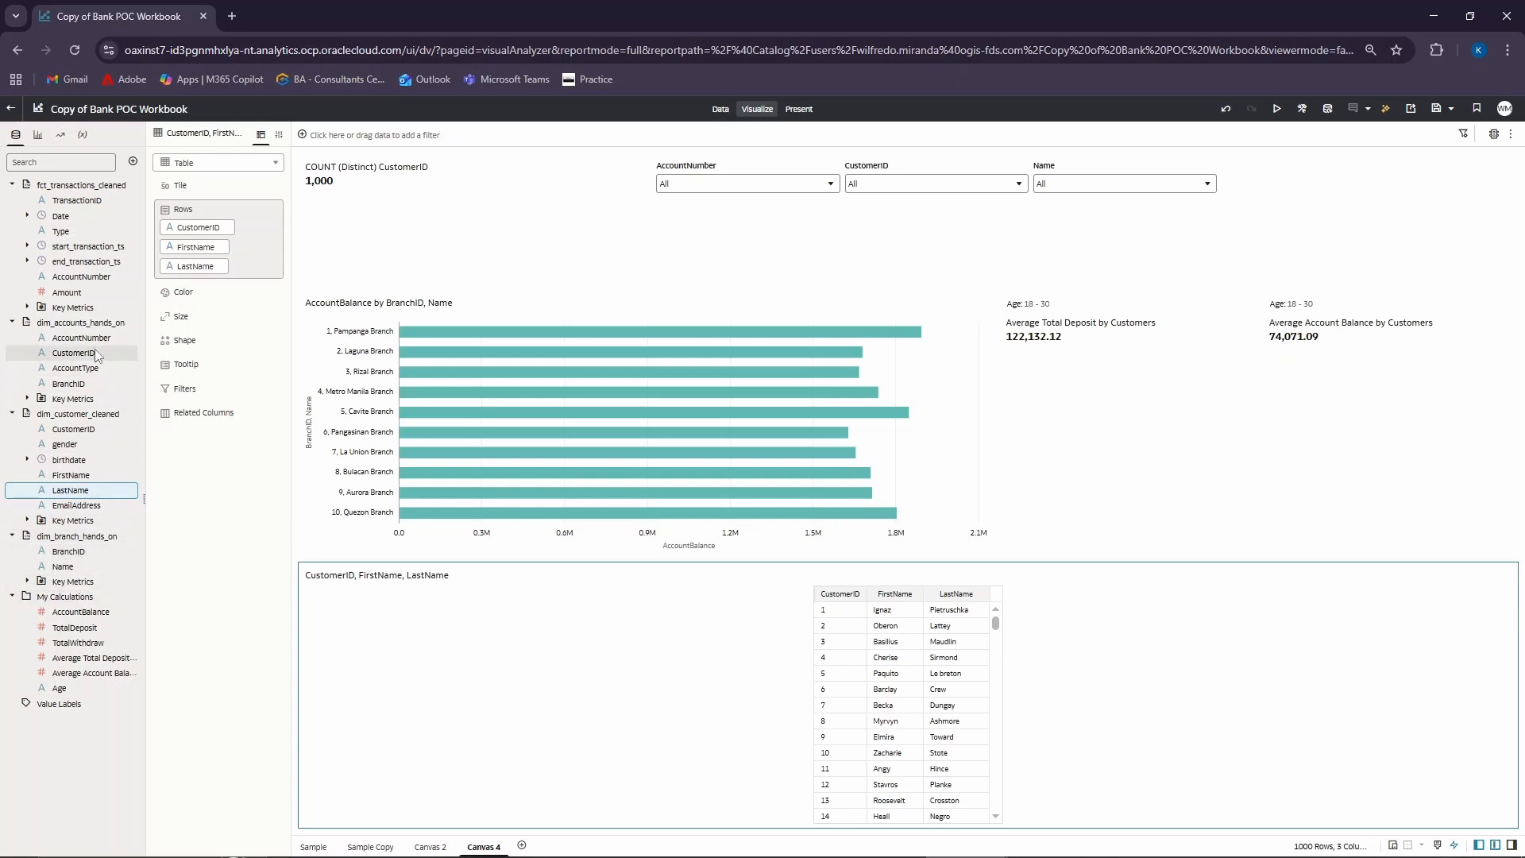
- Add AccountNumber from dim_accounts_hands_on, EmailAddress from dim_customer_cleaned and the AccountBalance calculation to the table rows
drag(159, 309, 223, 286)
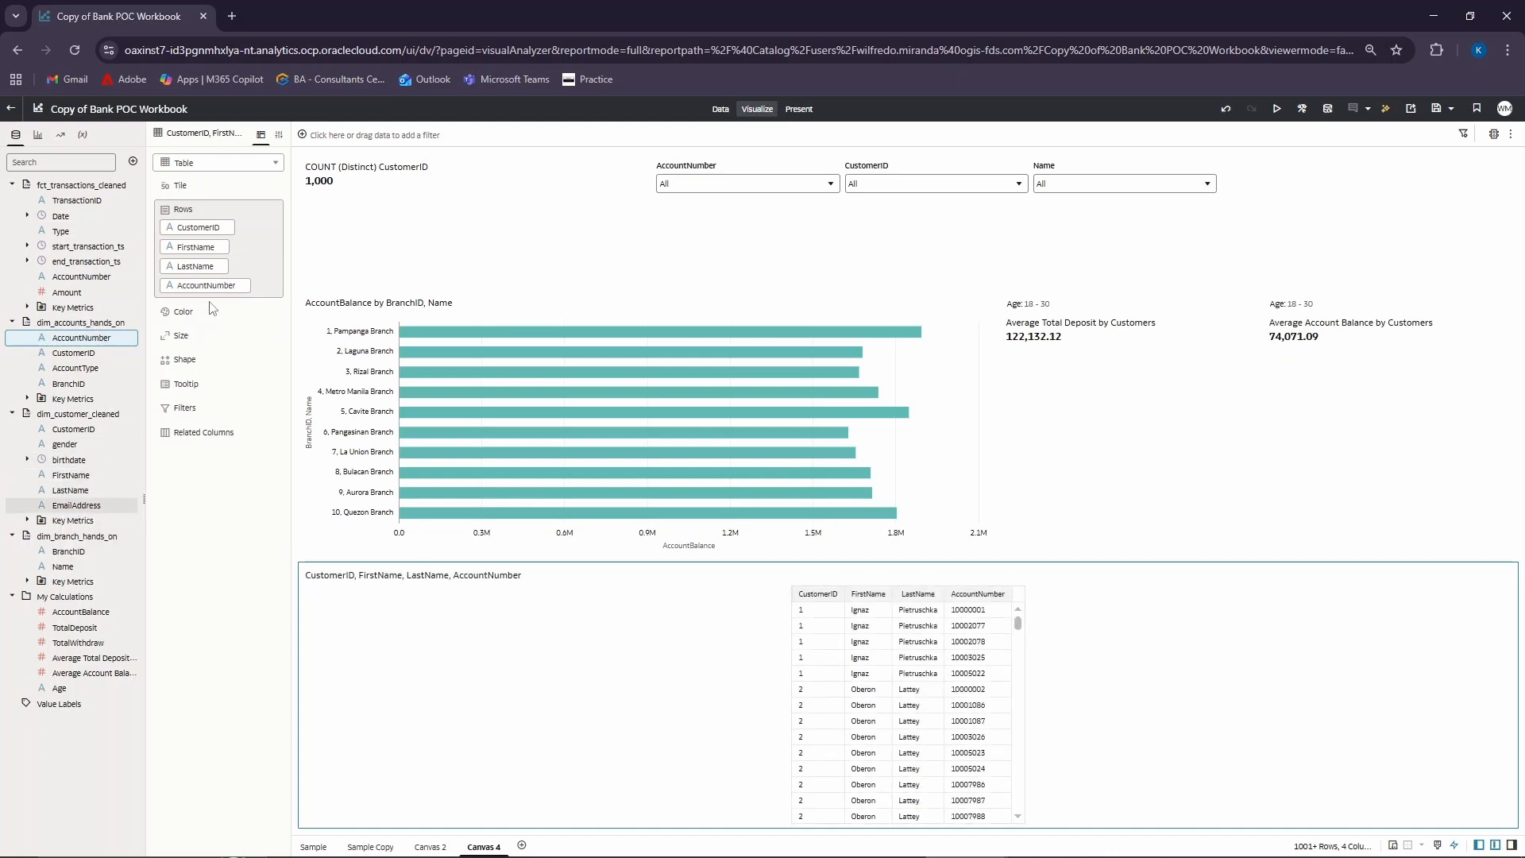
drag(212, 309, 211, 305)
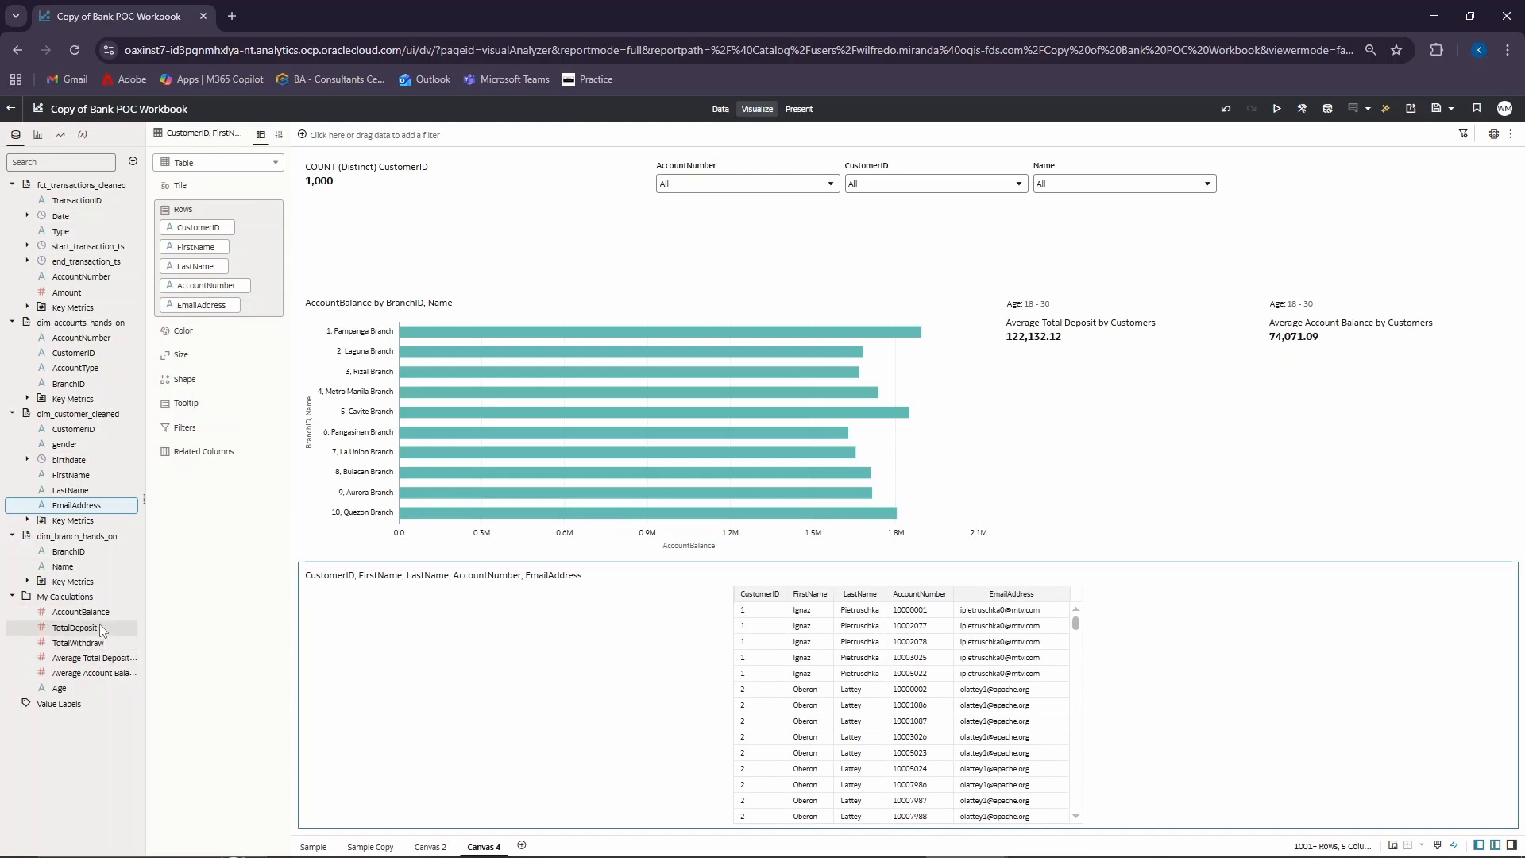
drag(87, 612, 229, 321)
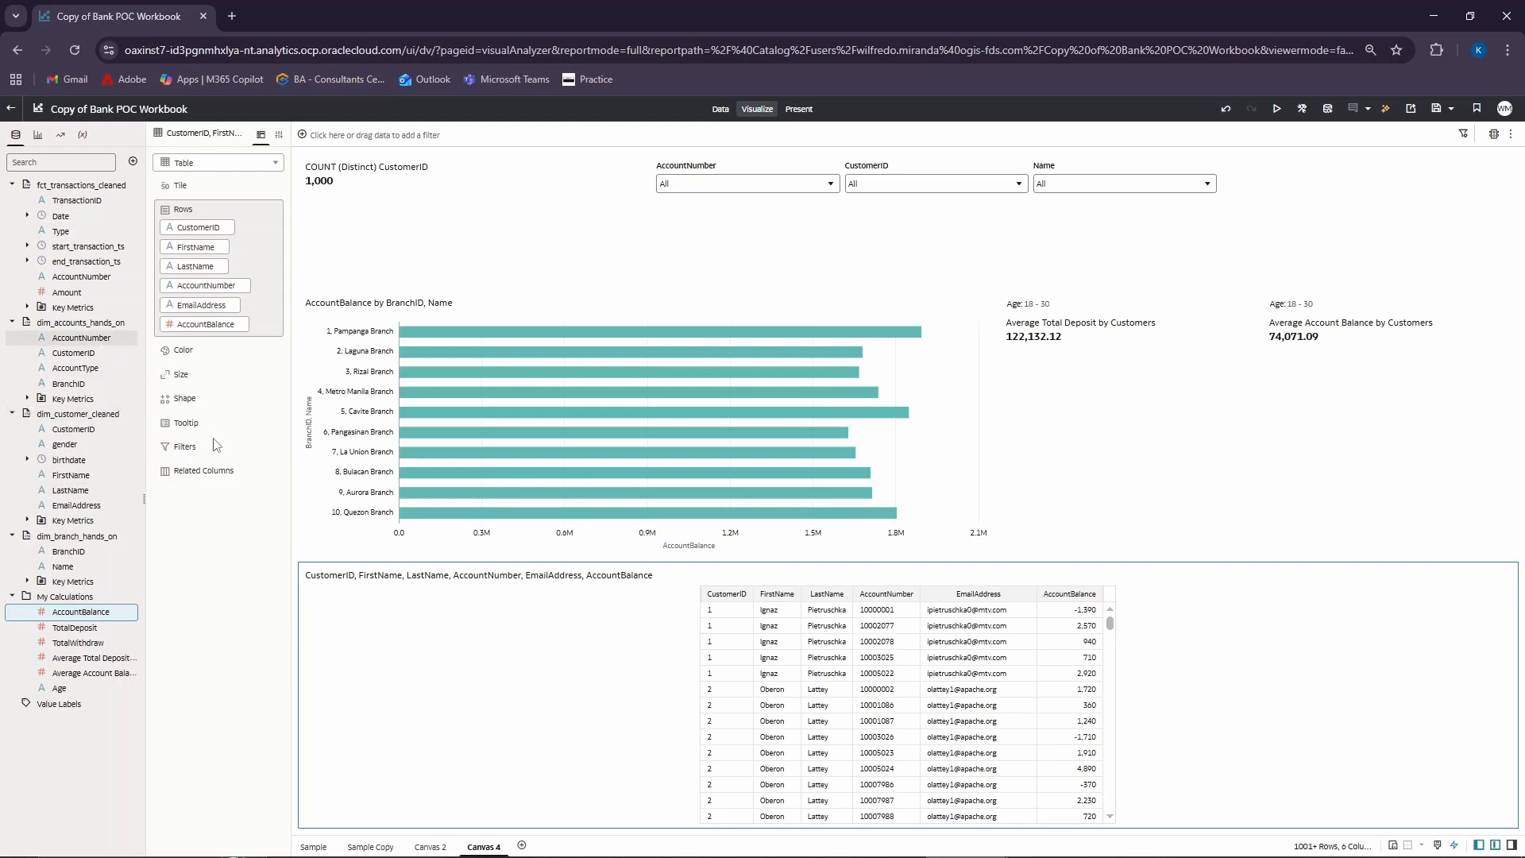
- Filter the customer table to the top 5 by AccountNumber from dim_accounts_hands_on
drag(215, 445, 207, 459)
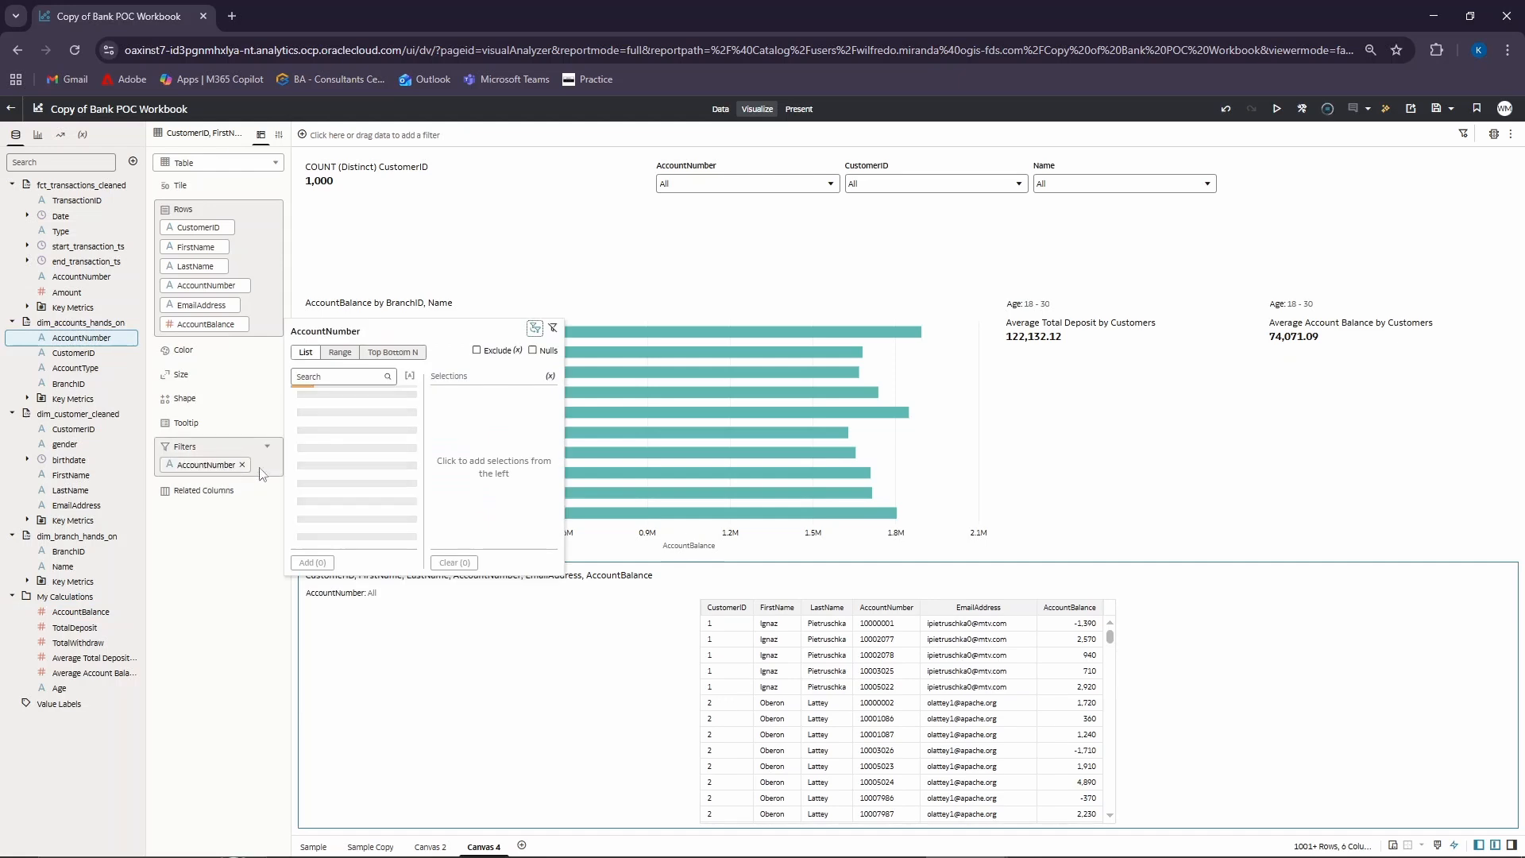
click(410, 355)
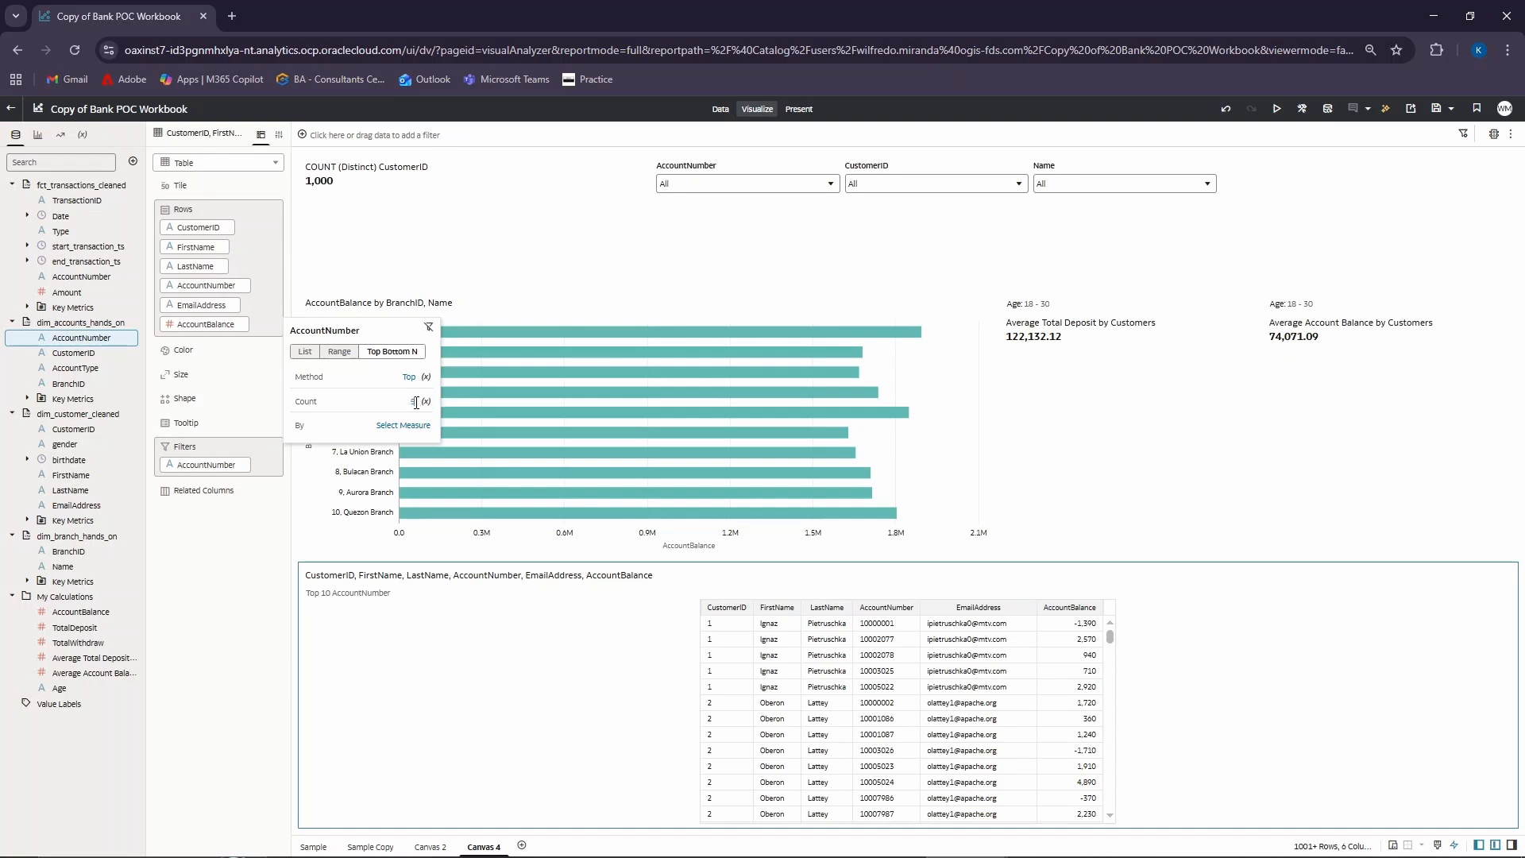
click(262, 548)
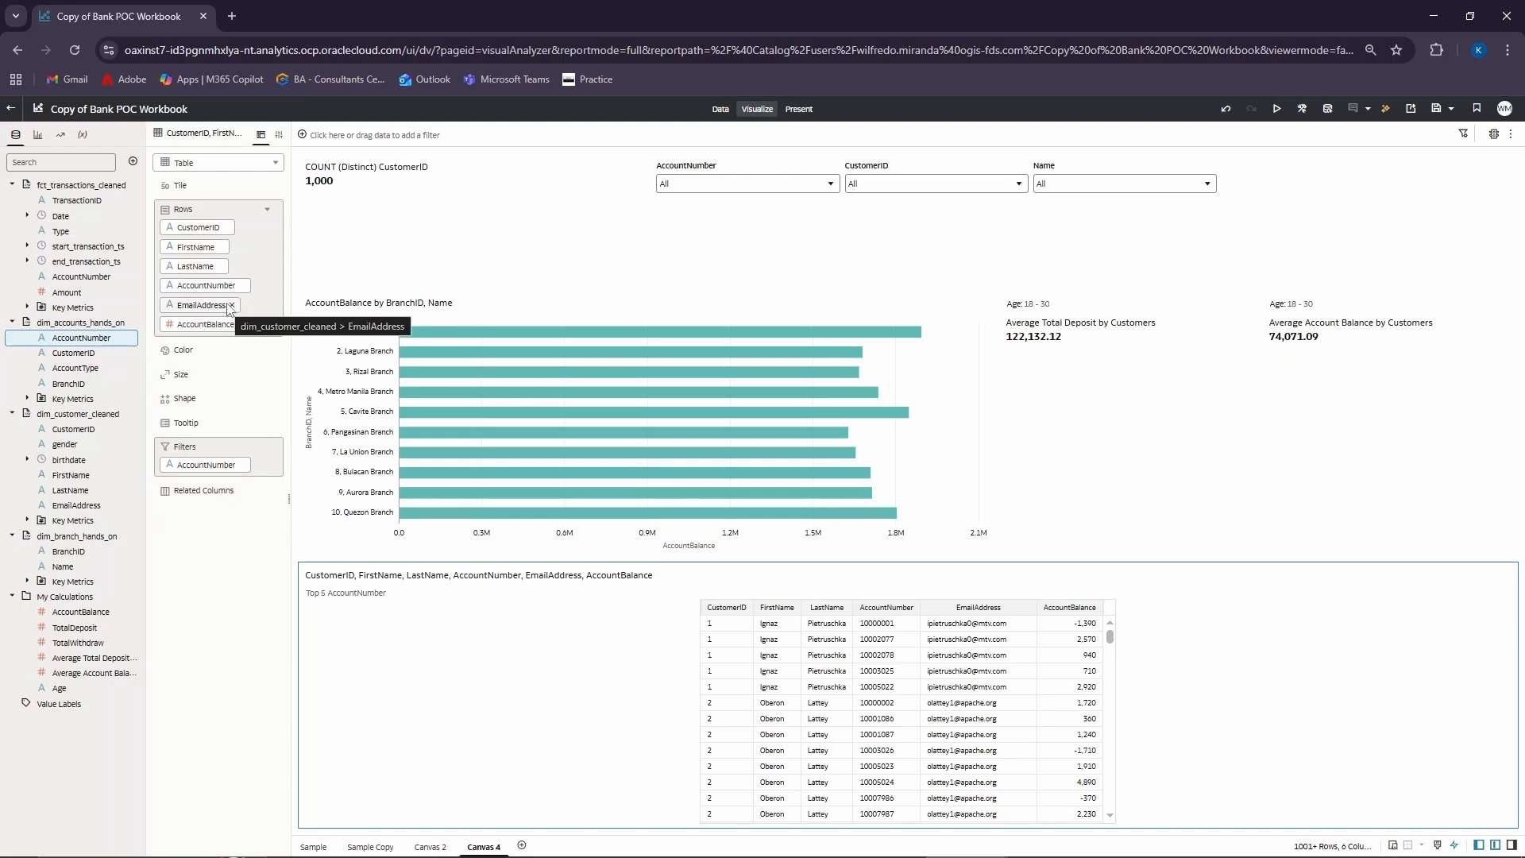
- Replace the CustomerID field in the table rows with CustomerID from dim_accounts_hands_on, keeping it first
click(227, 227)
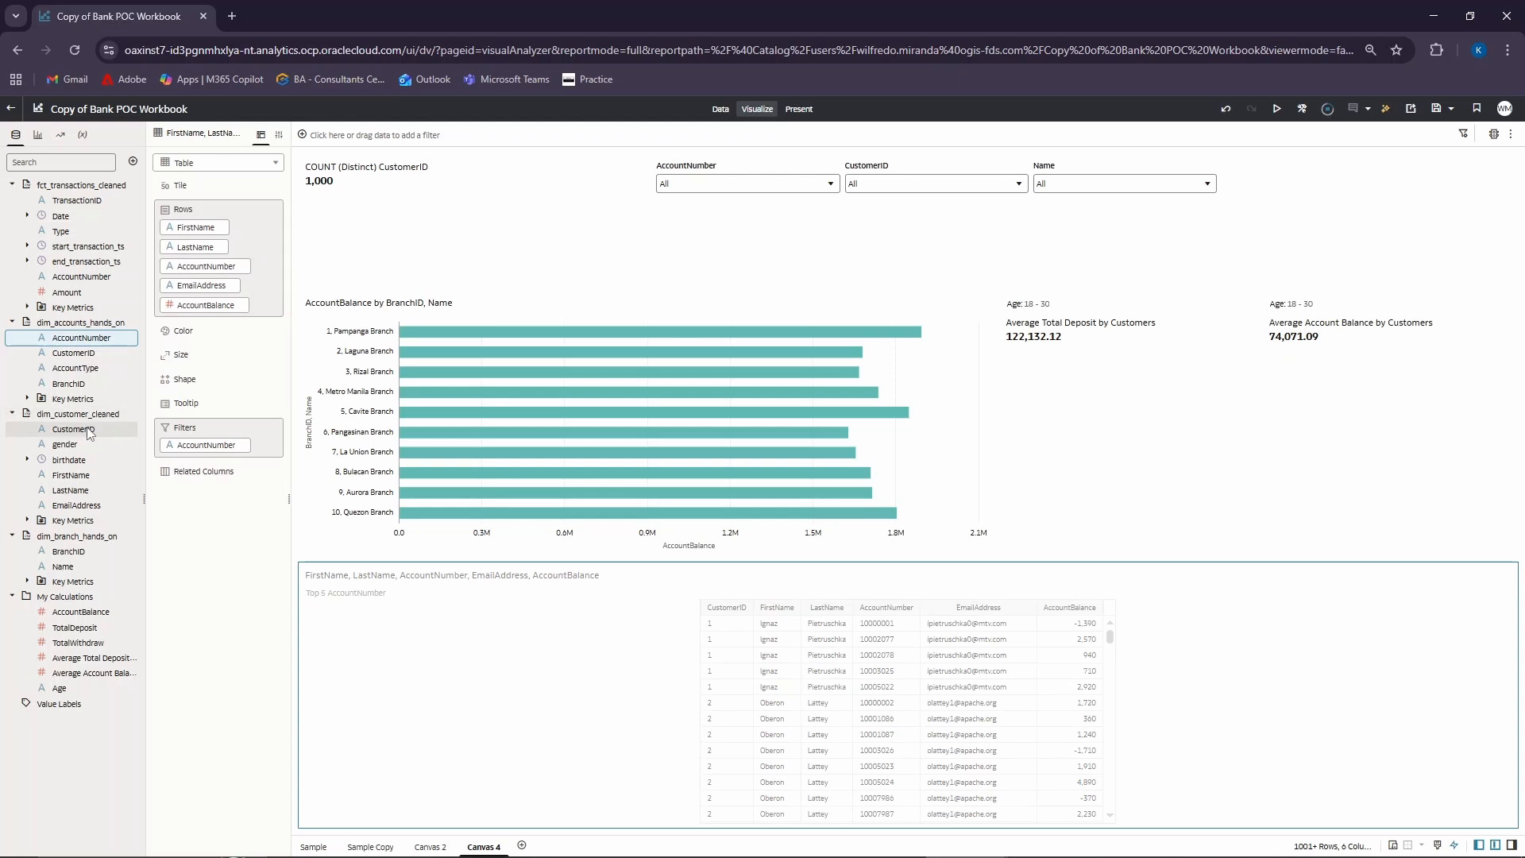
drag(89, 433, 210, 231)
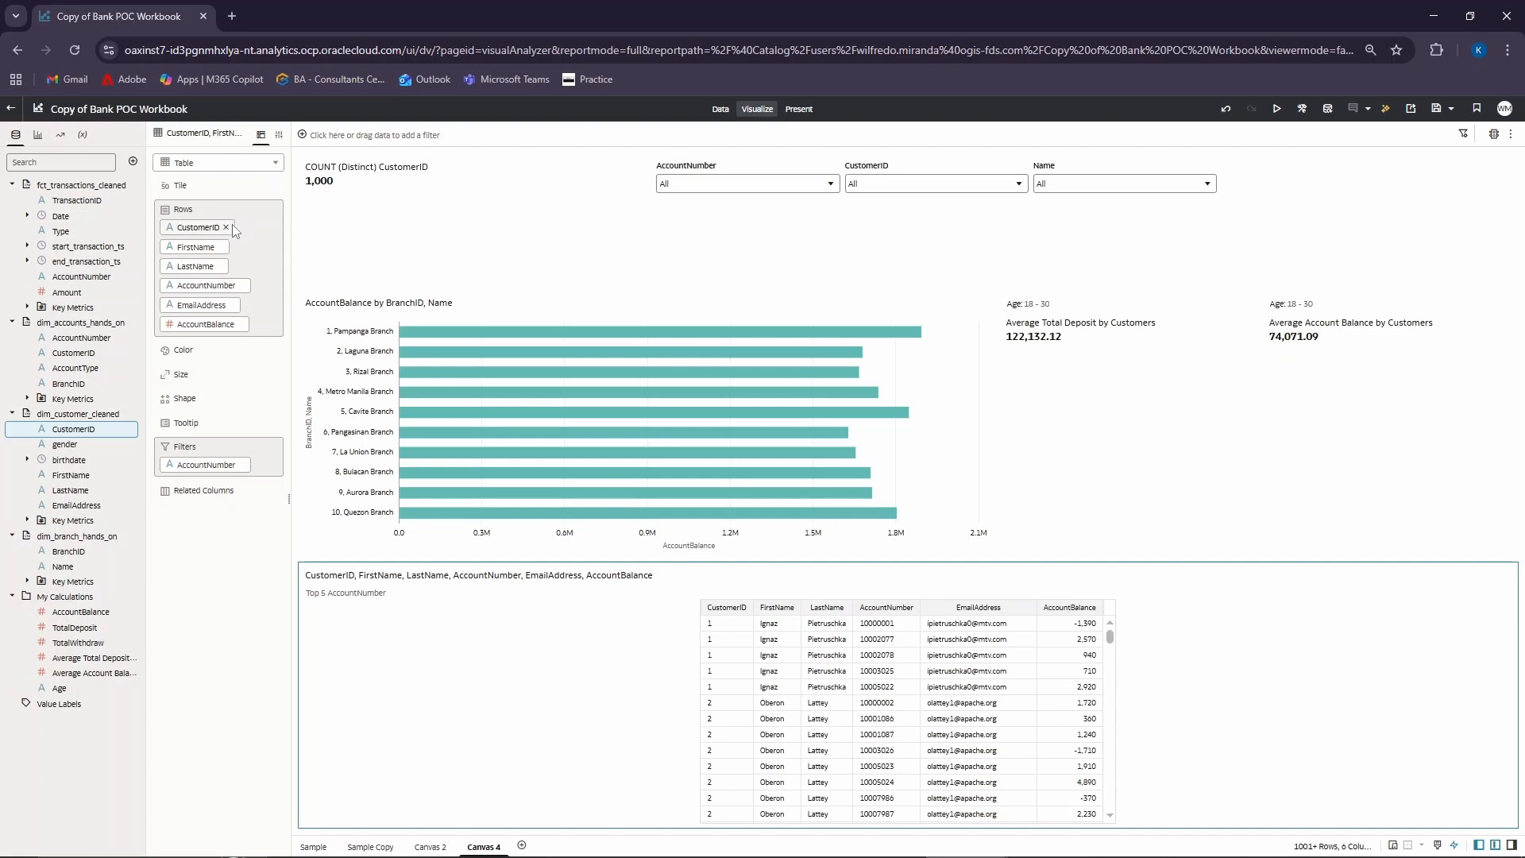
click(227, 228)
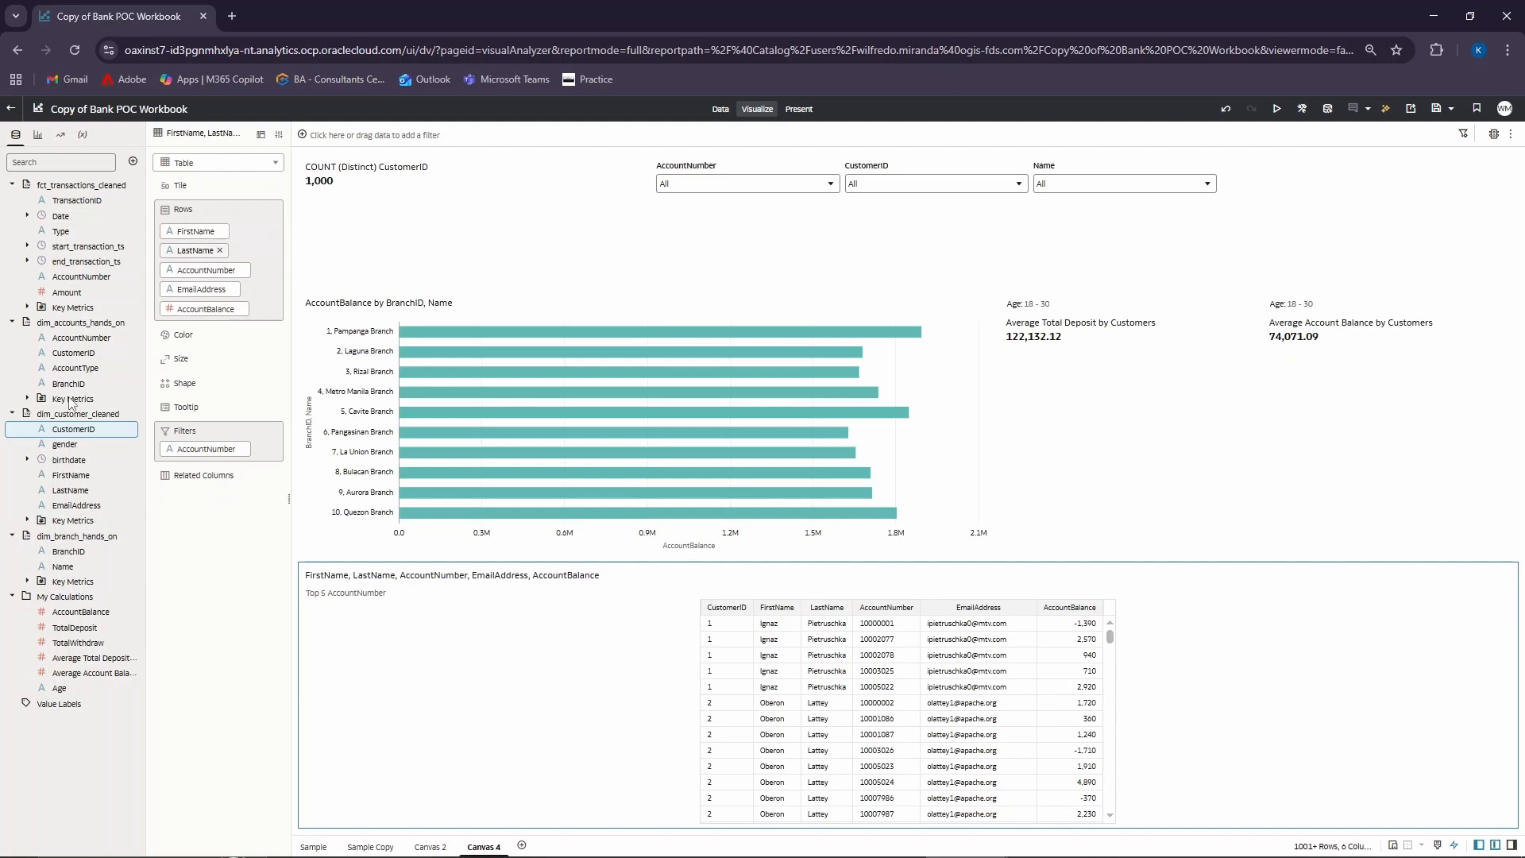
drag(186, 235, 203, 225)
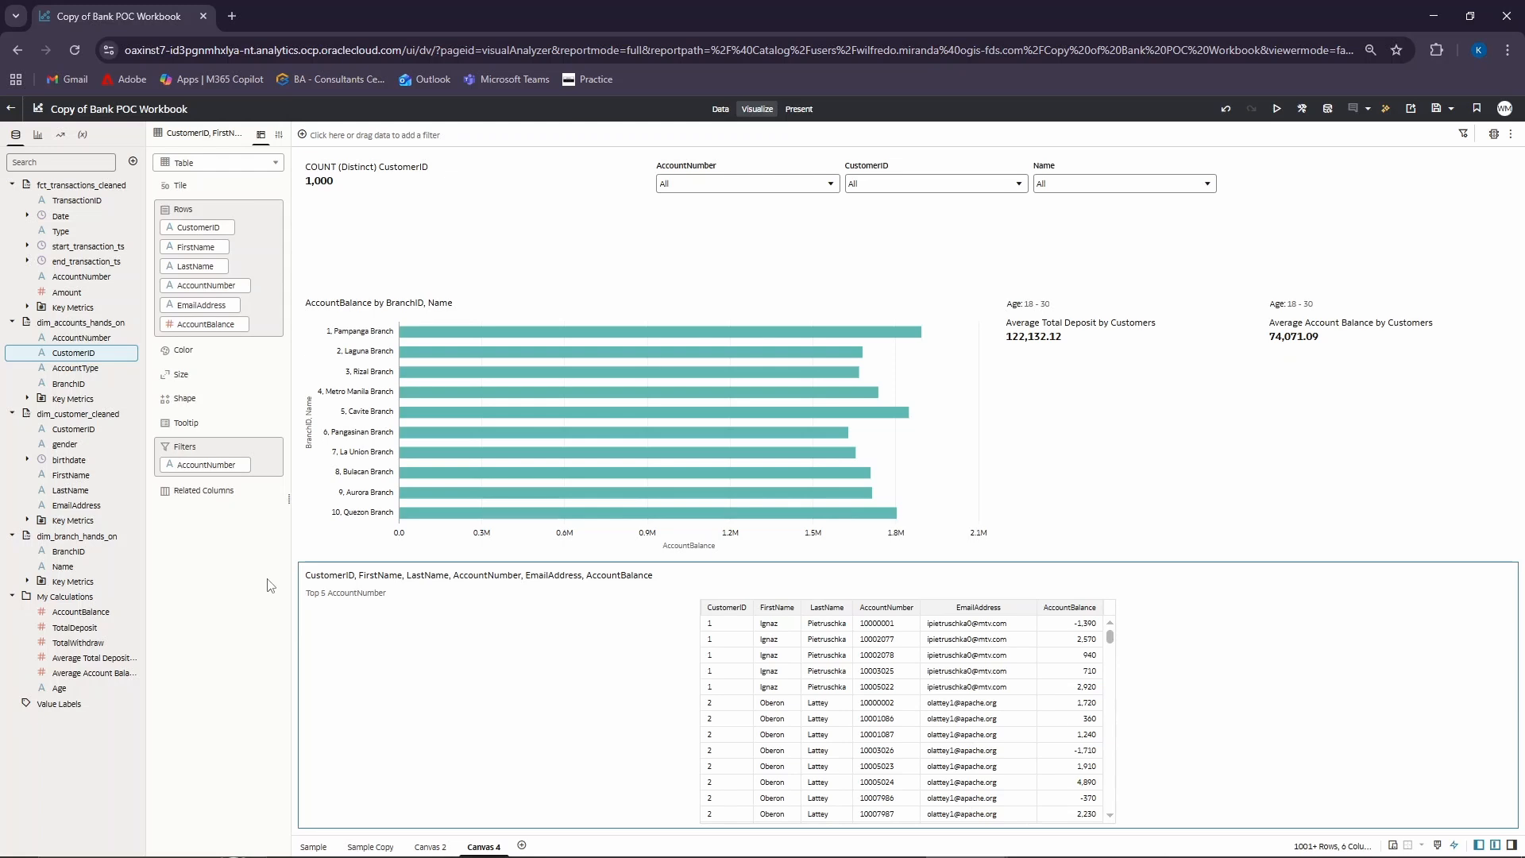
- Add a bar chart beside the customer table with BranchID and Name from dim_branch_hands_on as its trellis columns
click(38, 133)
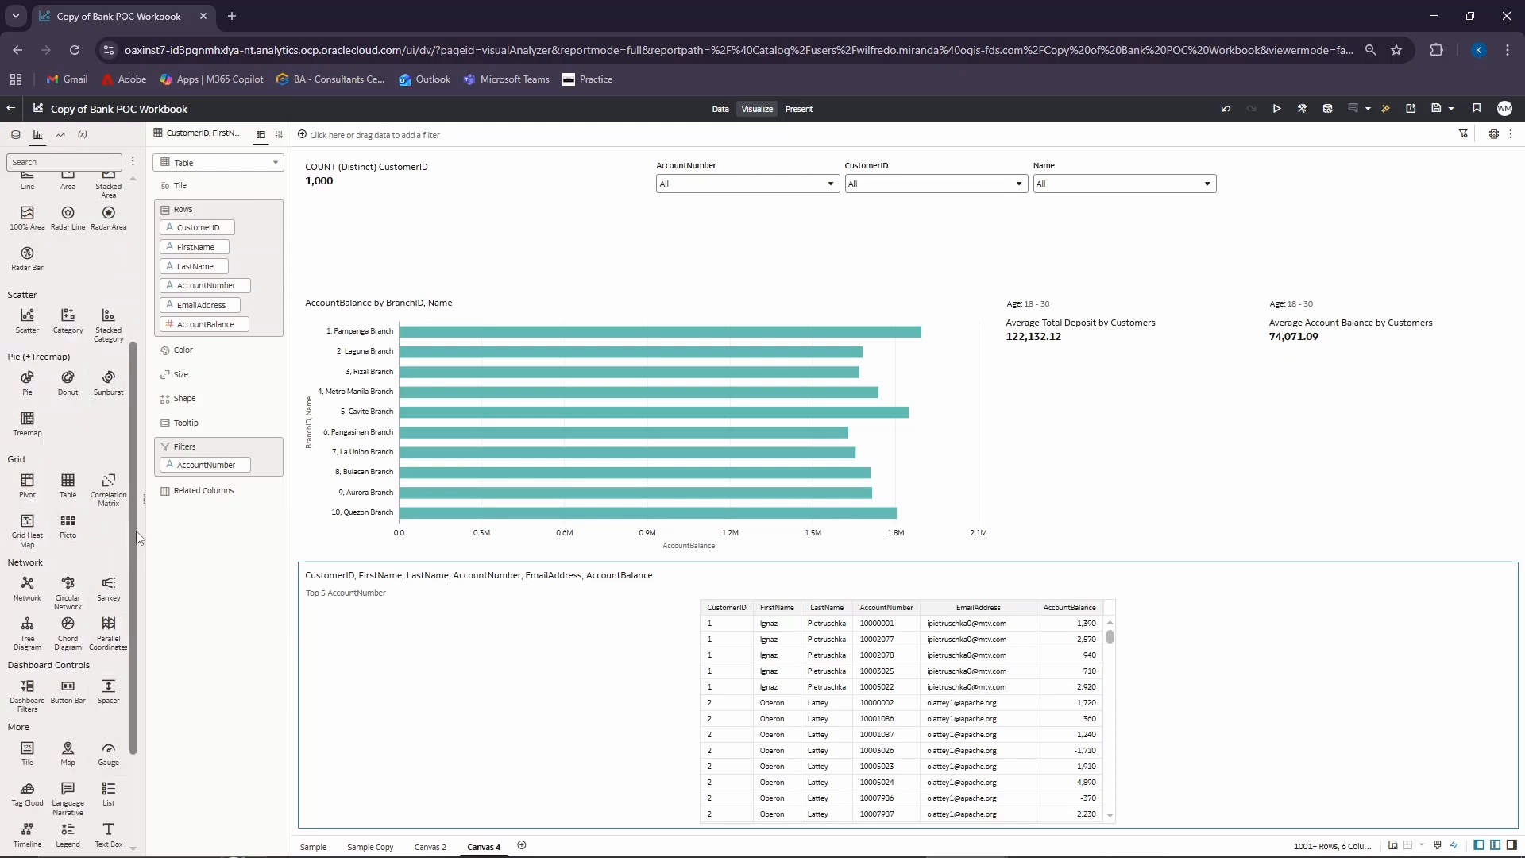
drag(135, 528, 94, 355)
drag(27, 208, 312, 664)
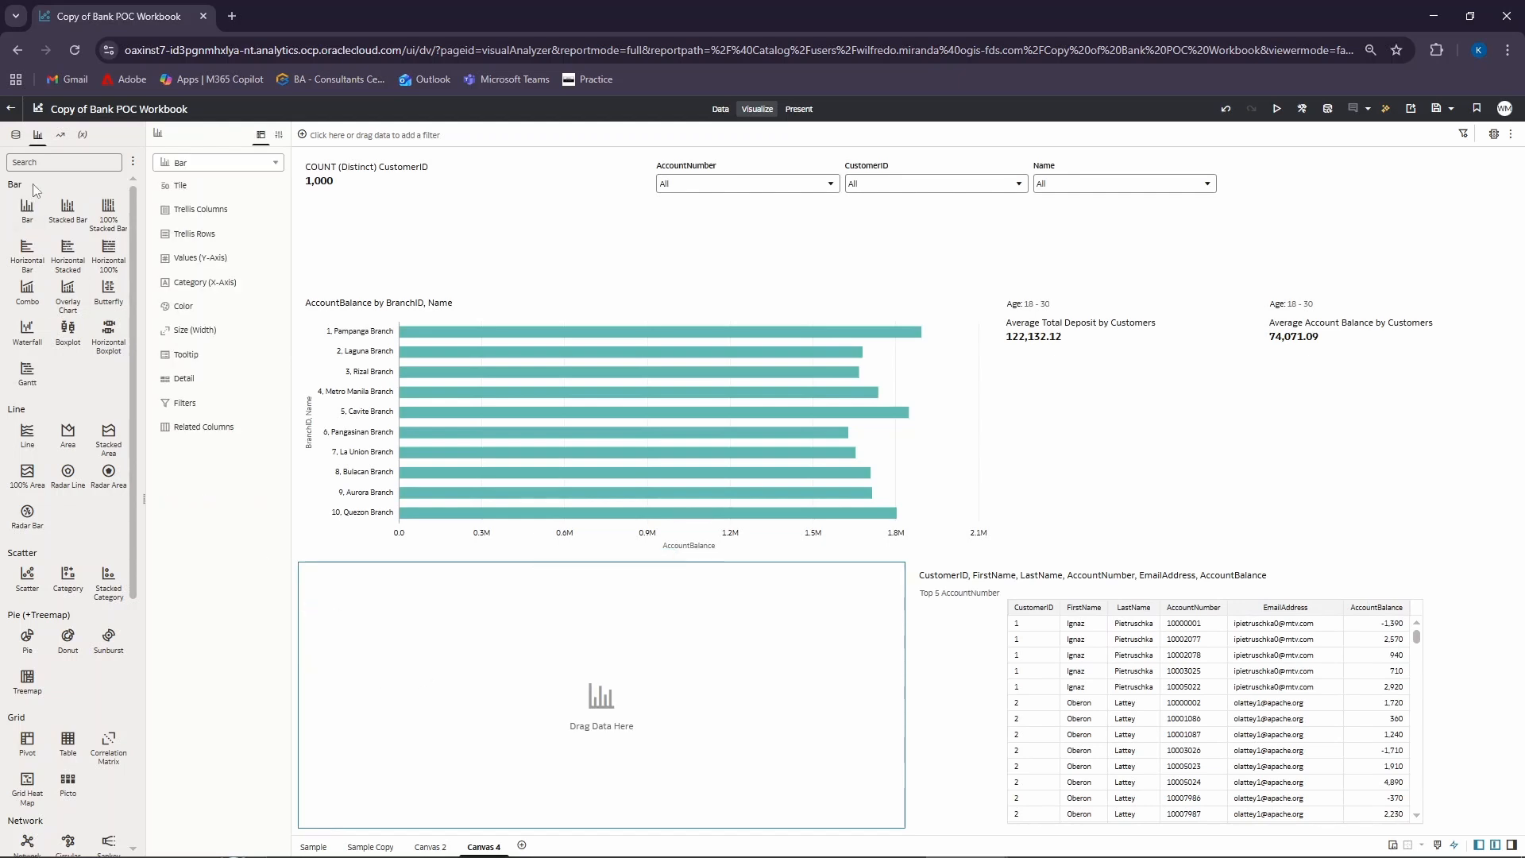
click(15, 137)
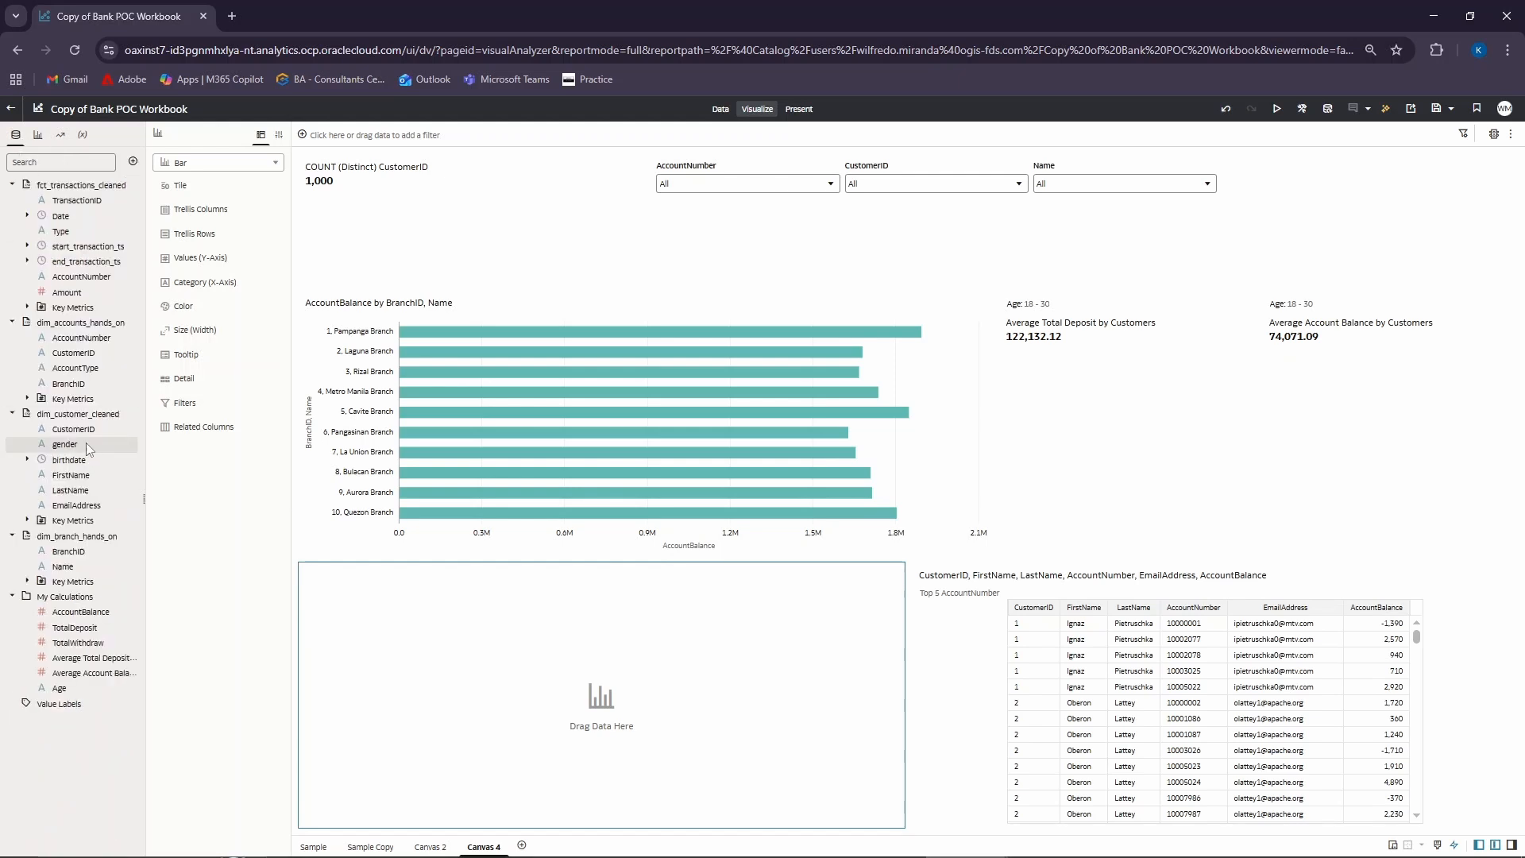
drag(94, 551, 198, 242)
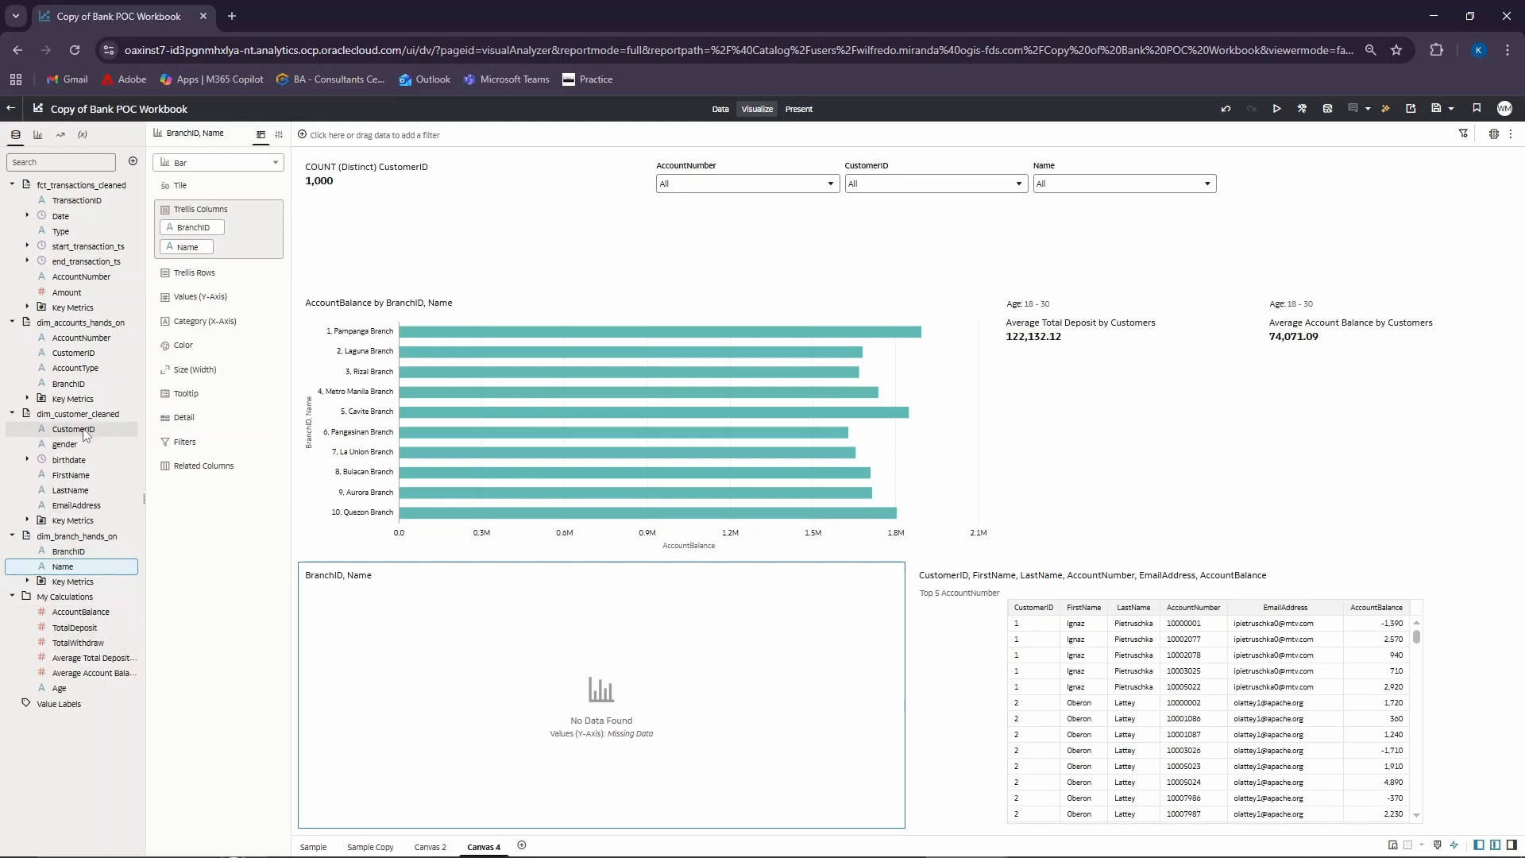
drag(87, 433, 213, 327)
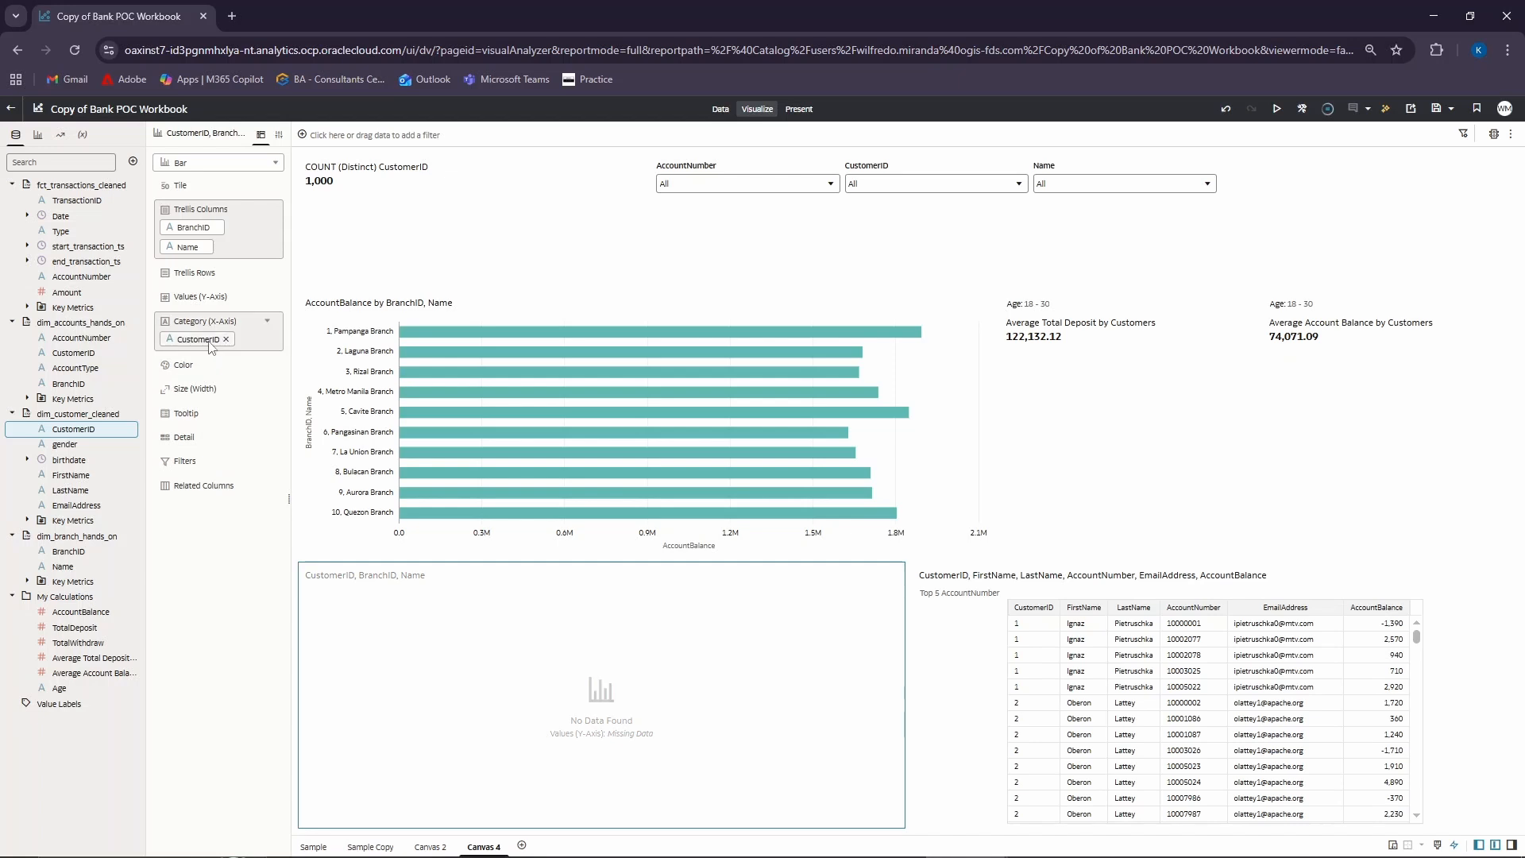
right_click(208, 339)
mouse_move(213, 402)
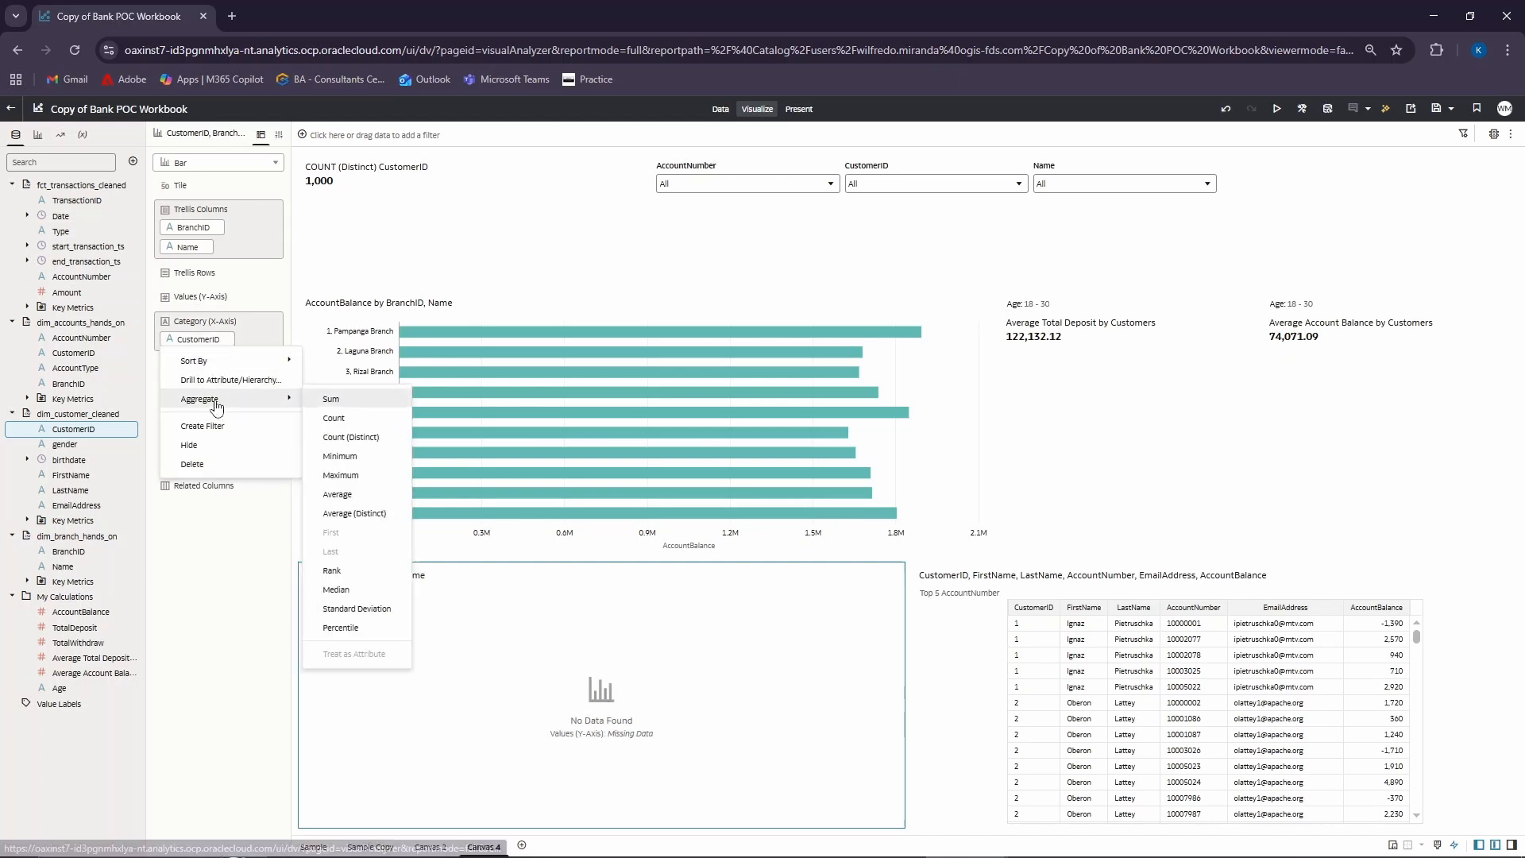
click(365, 440)
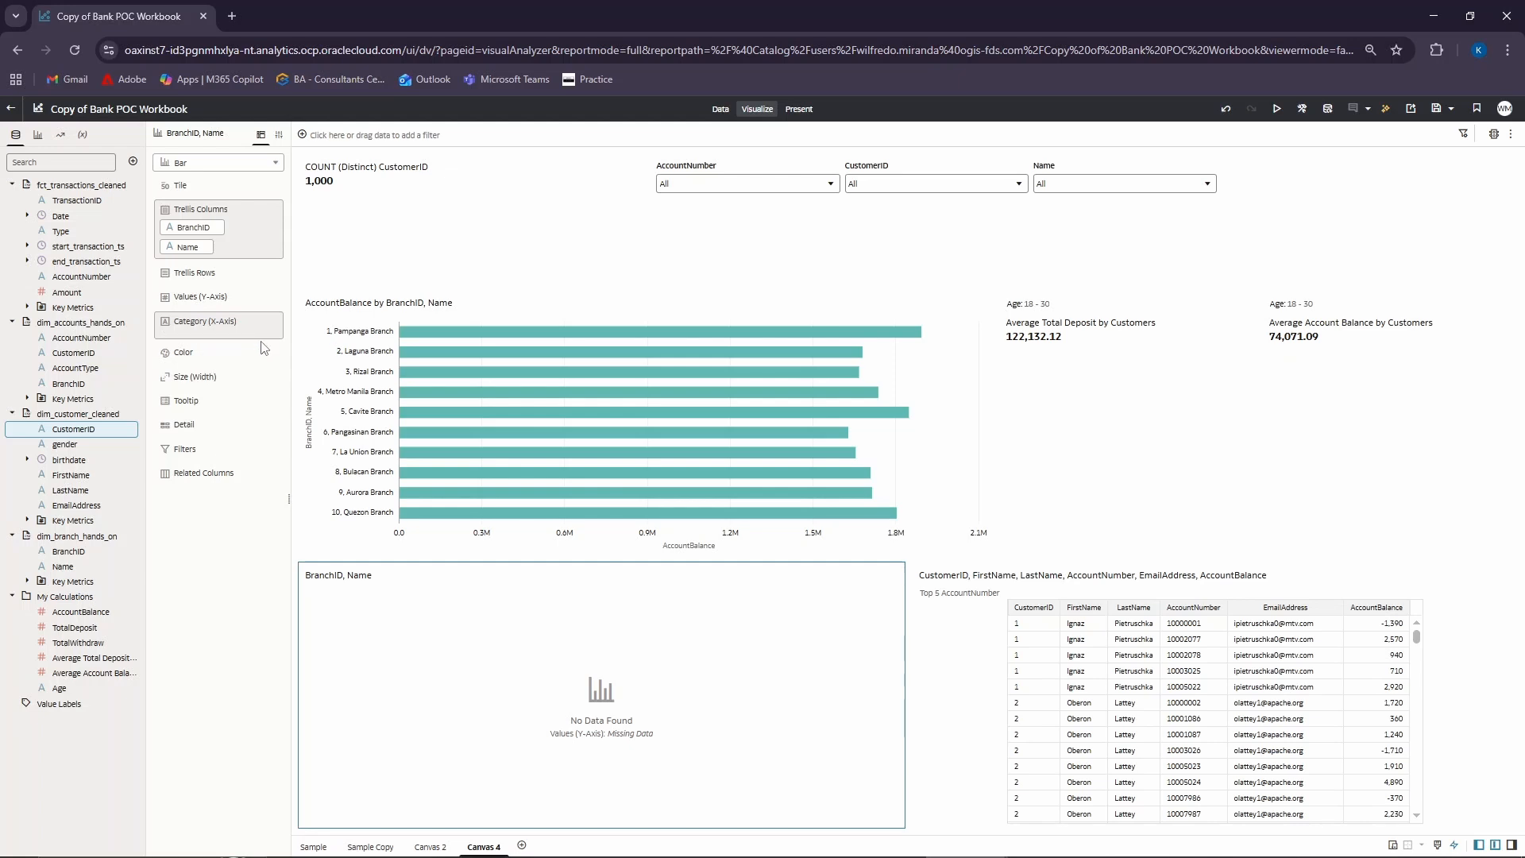
click(263, 339)
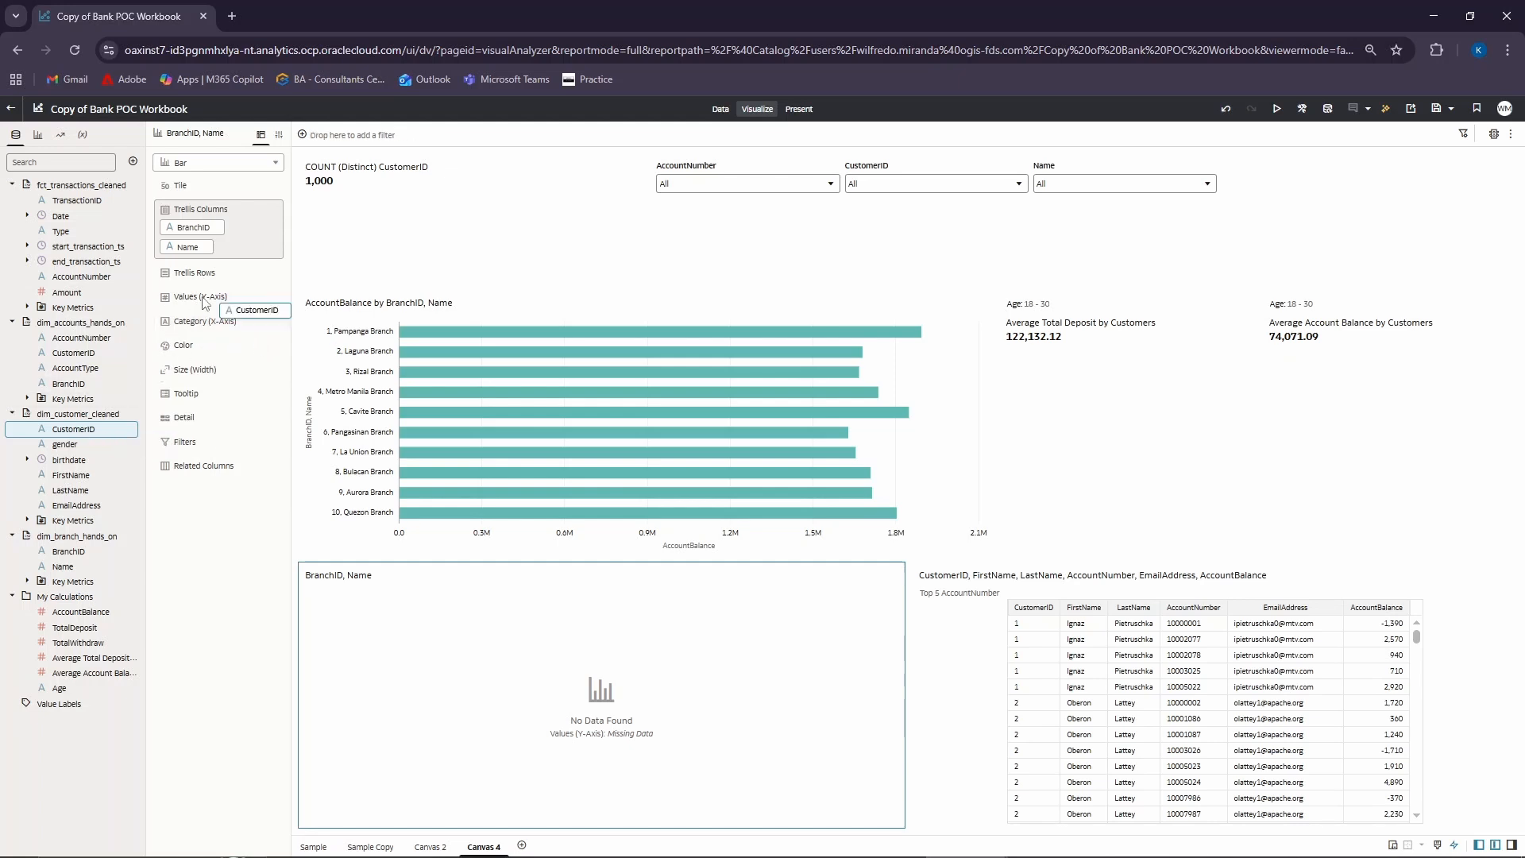
- Set the new bar chart's Y-axis values to the distinct count of CustomerID from dim_customer_cleaned
drag(95, 440, 198, 324)
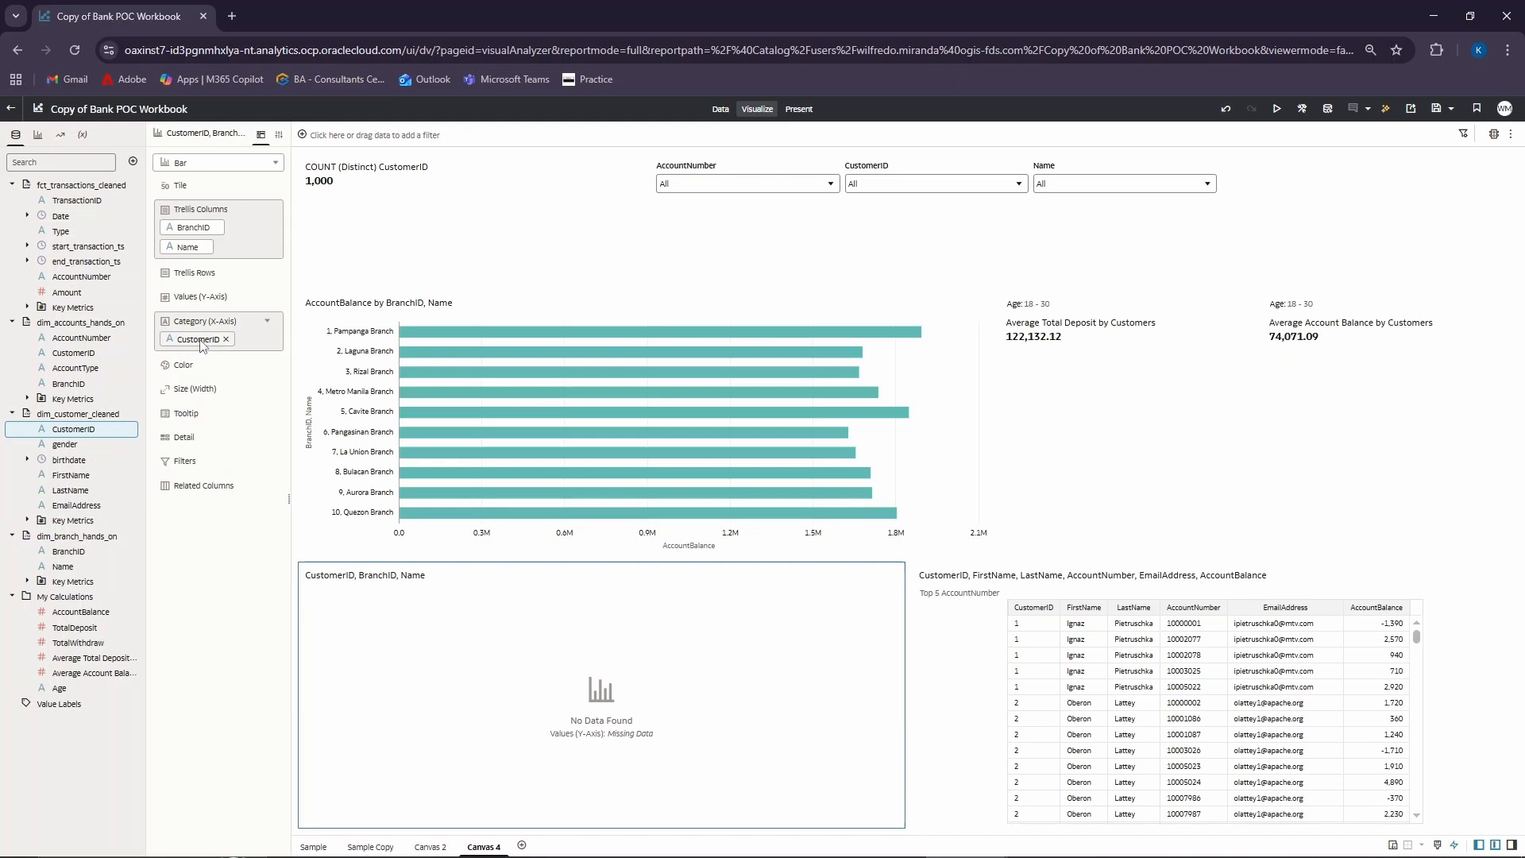
right_click(200, 340)
mouse_move(213, 398)
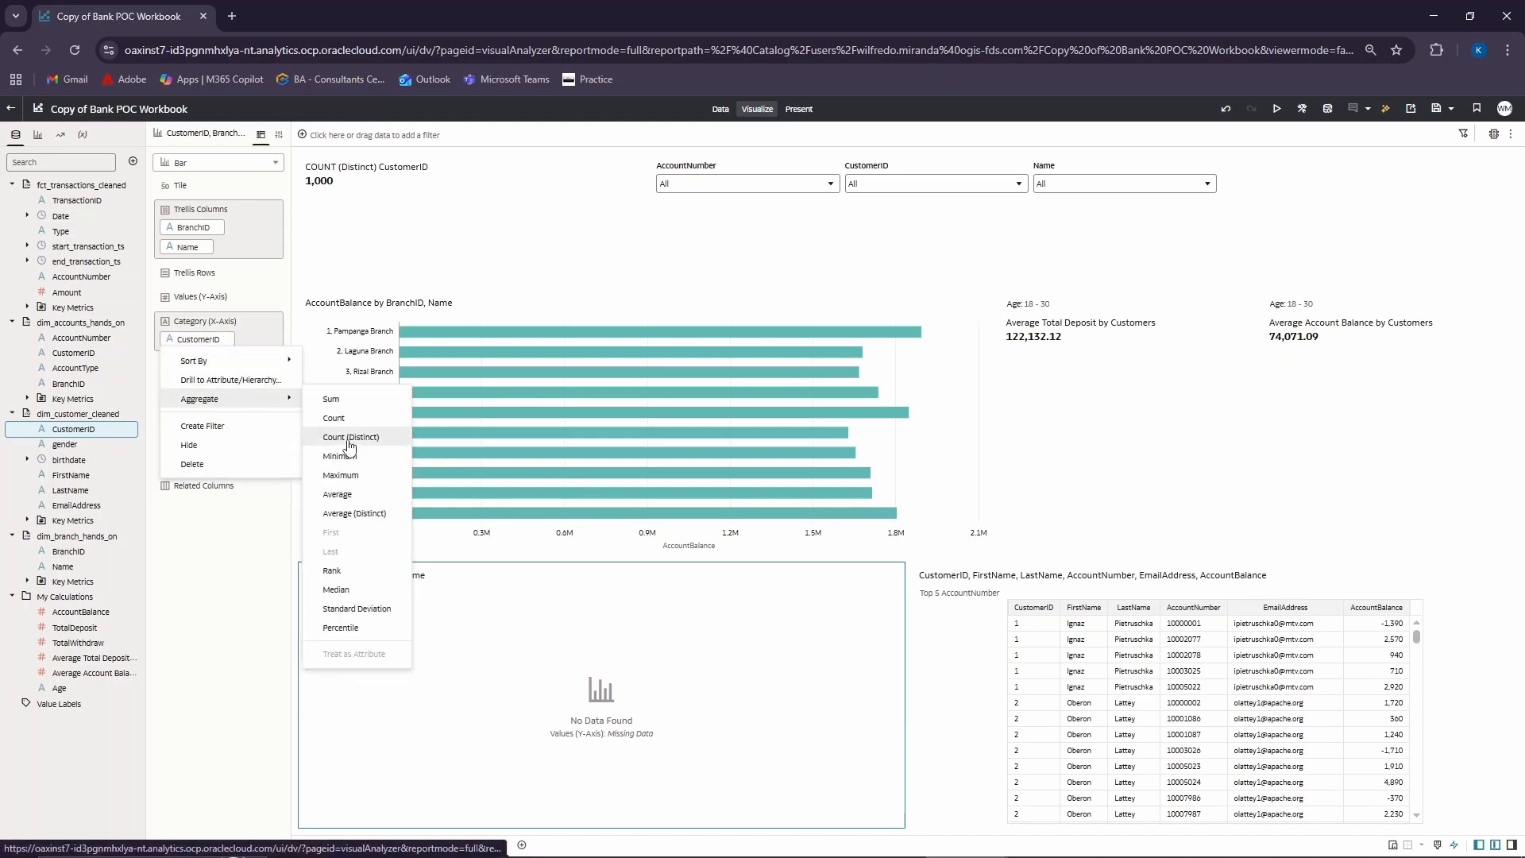
click(352, 439)
drag(212, 340, 200, 302)
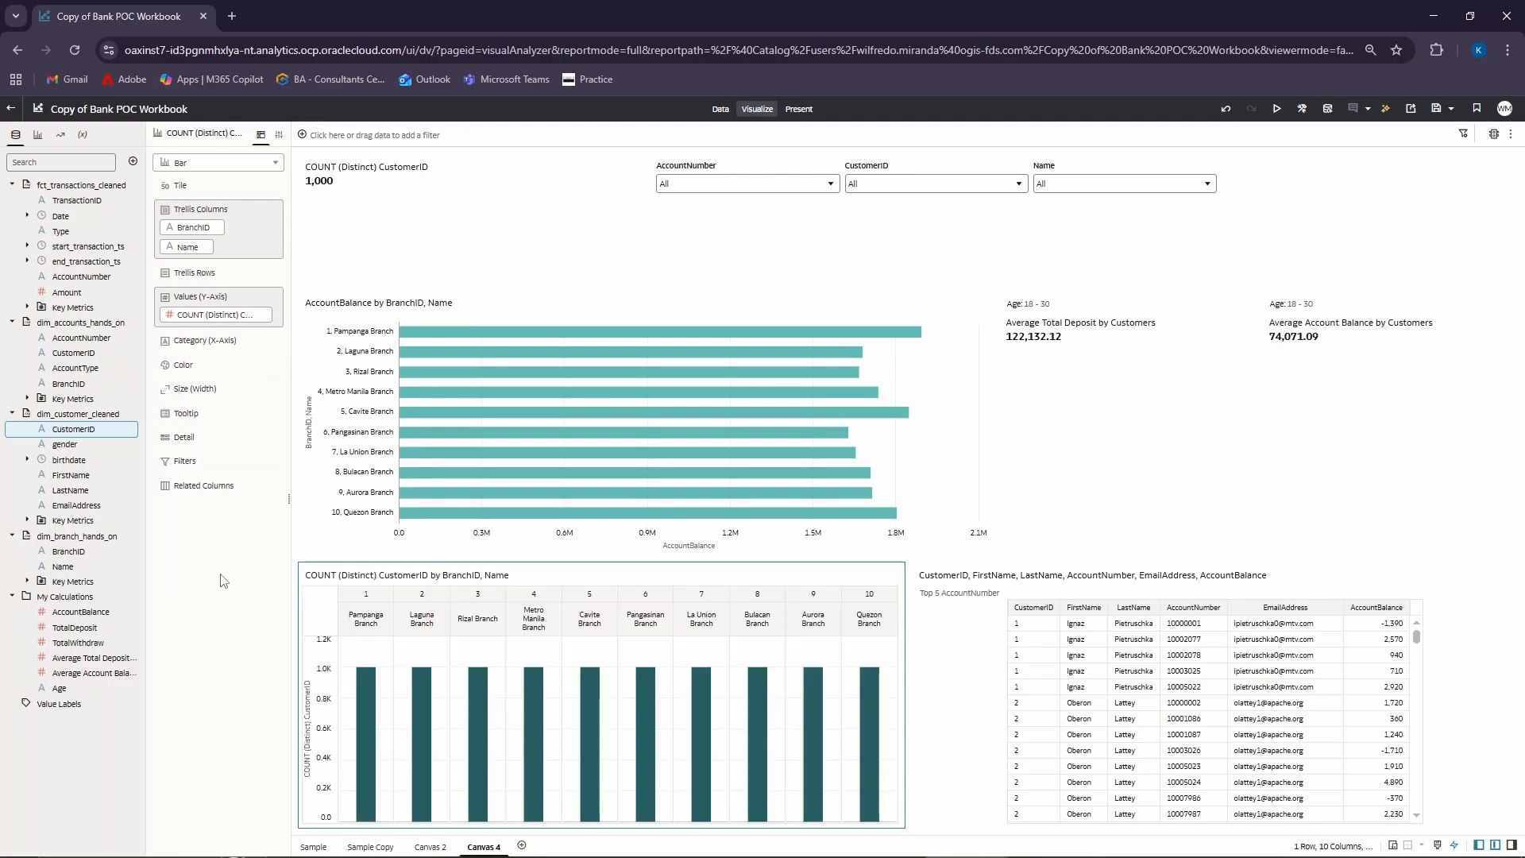
- Add an empty donut chart below the customer table on the canvas
click(37, 134)
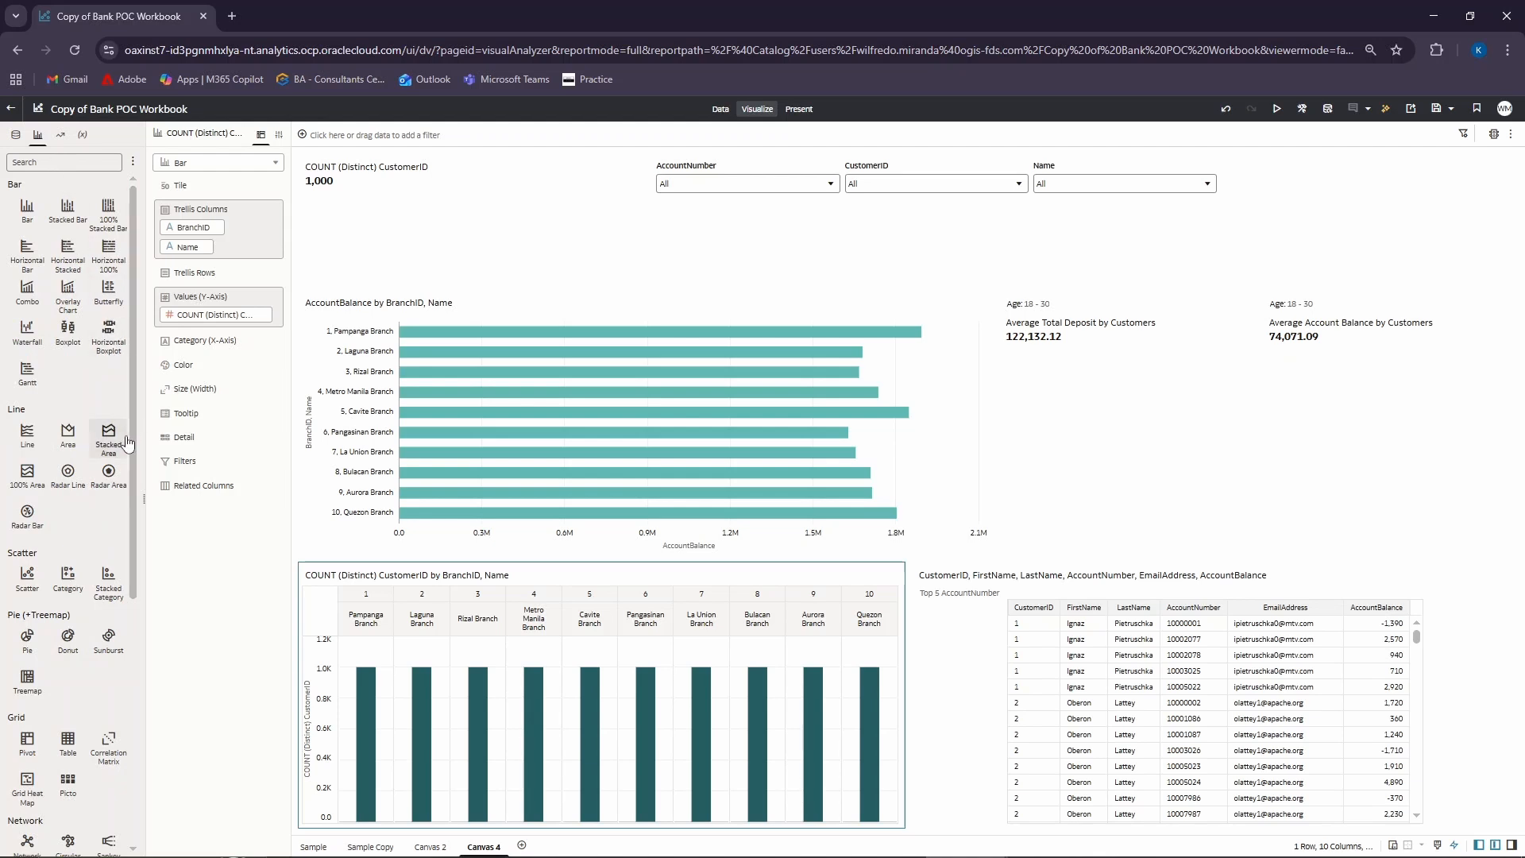
scroll(131, 513, down, 3)
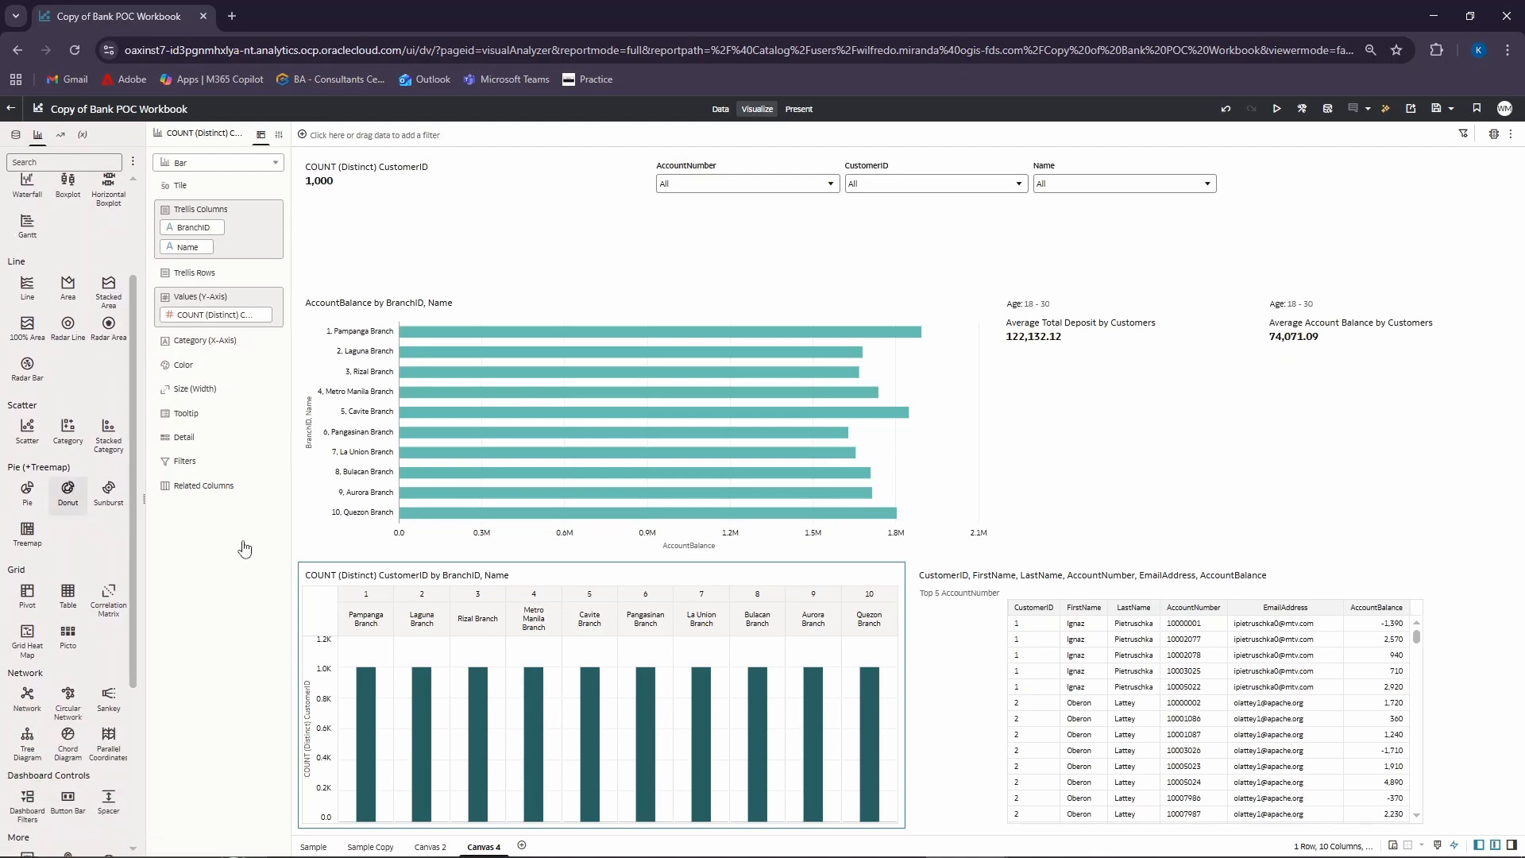
drag(245, 549, 1084, 816)
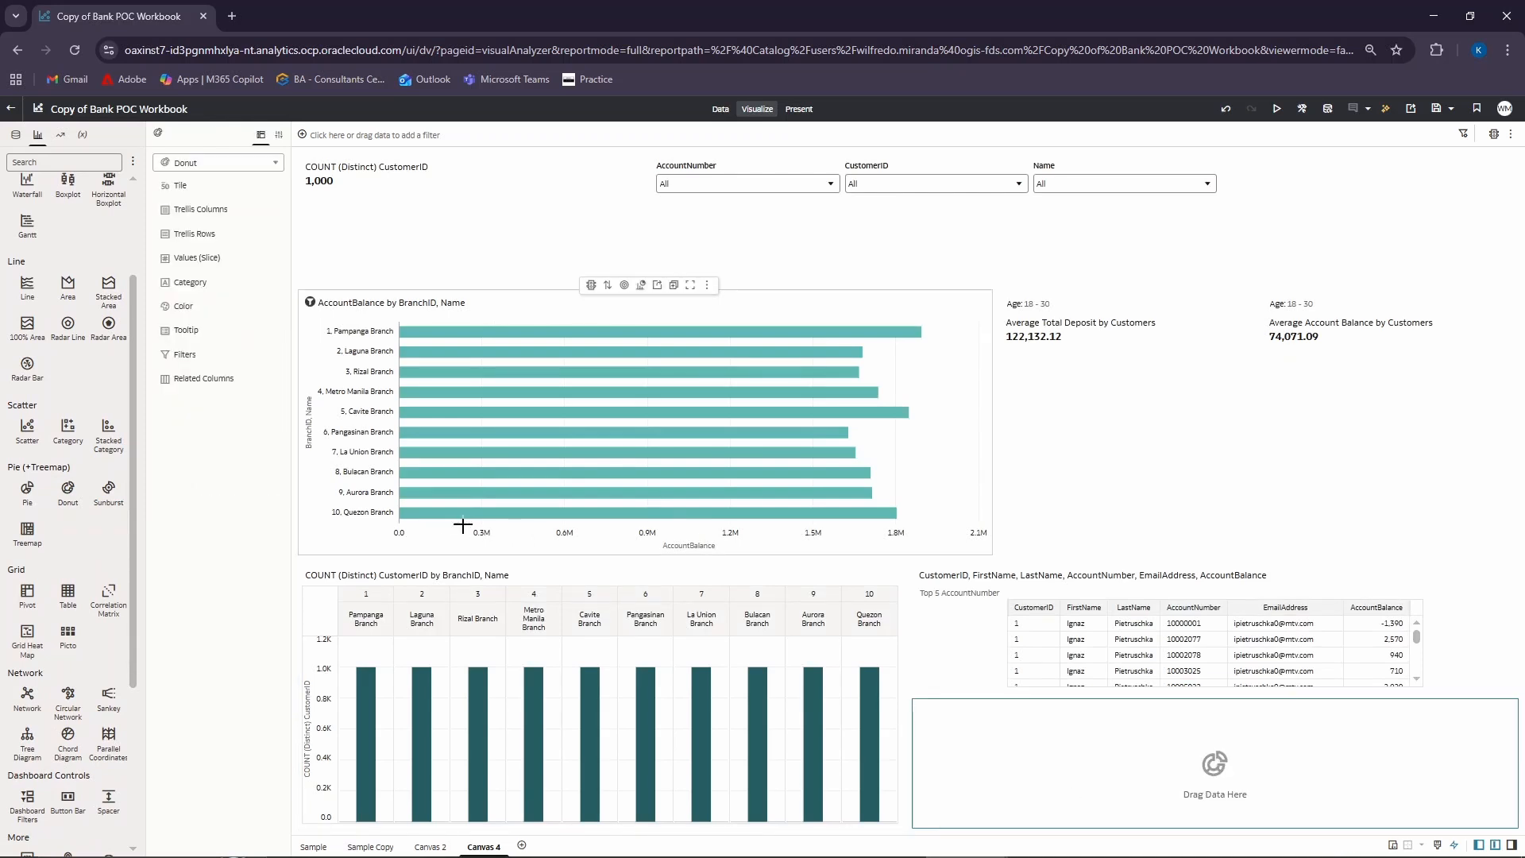
- Set the donut chart's slice values to the distinct count of CustomerID from dim_customer_cleaned
click(15, 135)
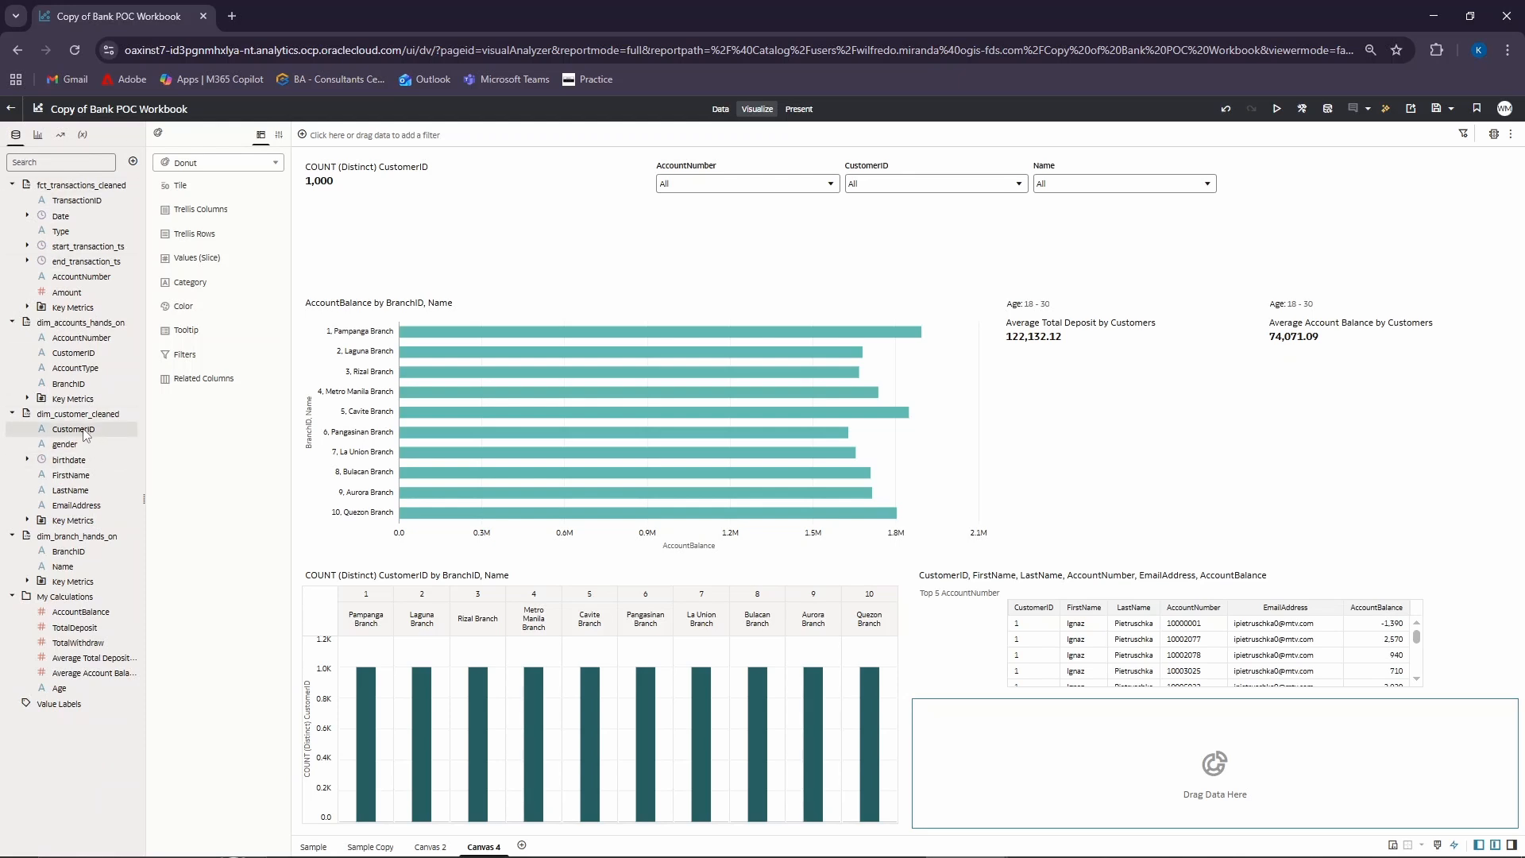
drag(86, 433, 215, 294)
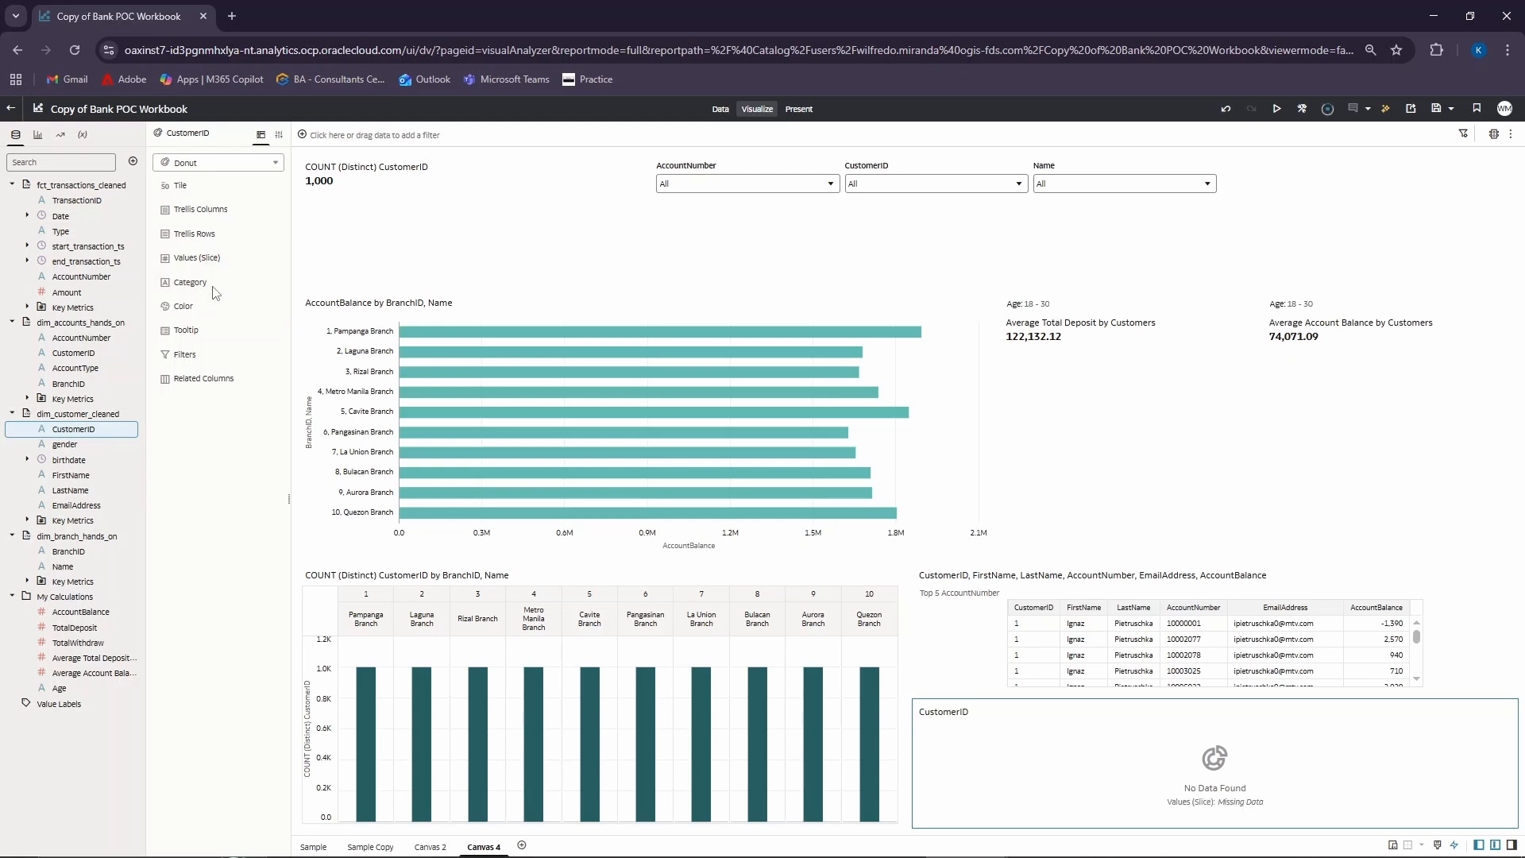
right_click(206, 300)
mouse_move(208, 360)
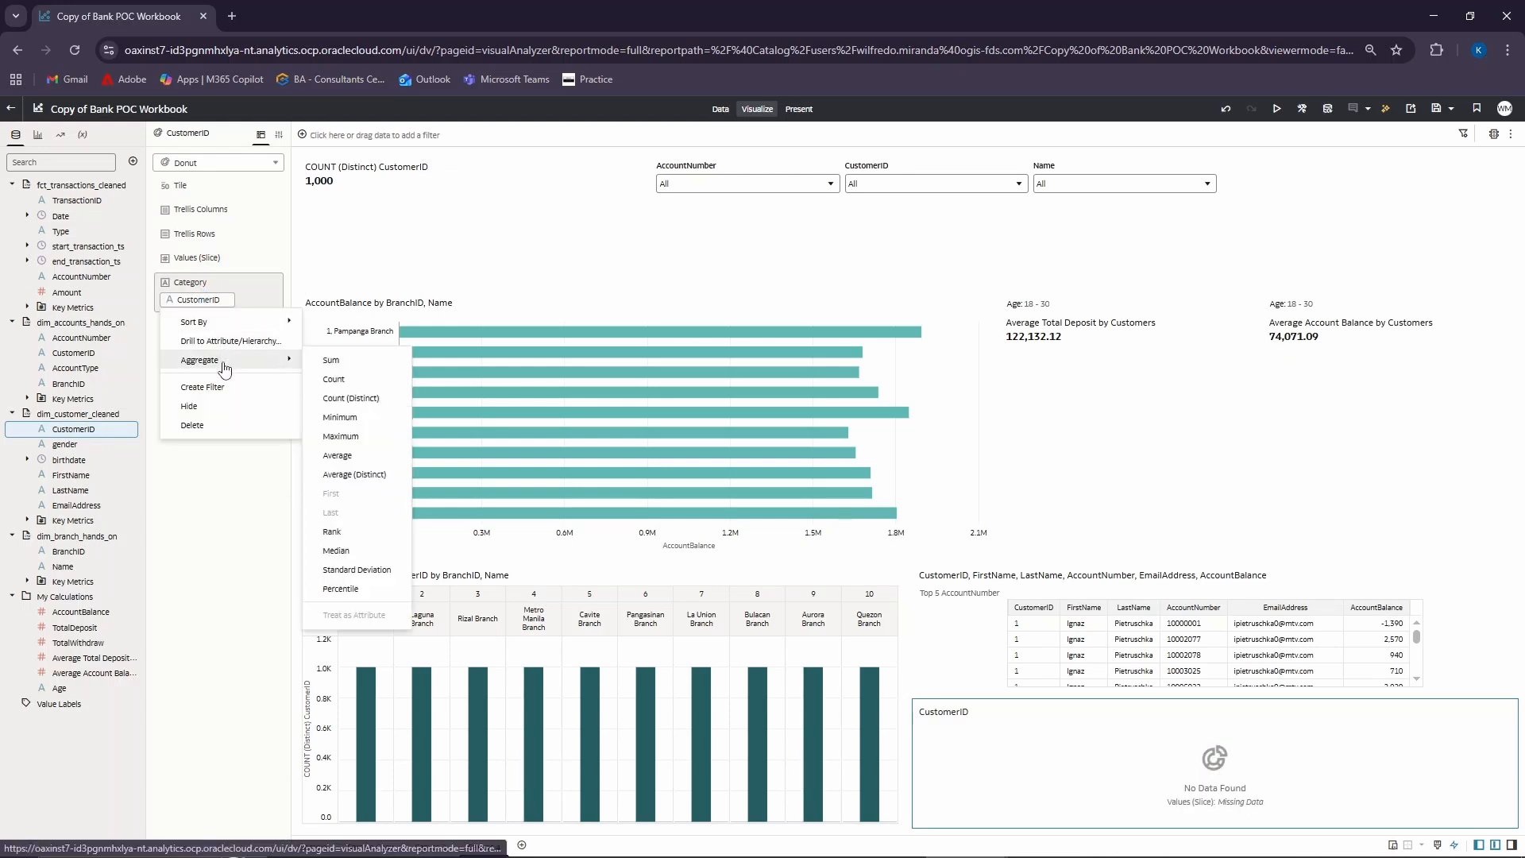
click(350, 401)
drag(206, 309, 213, 264)
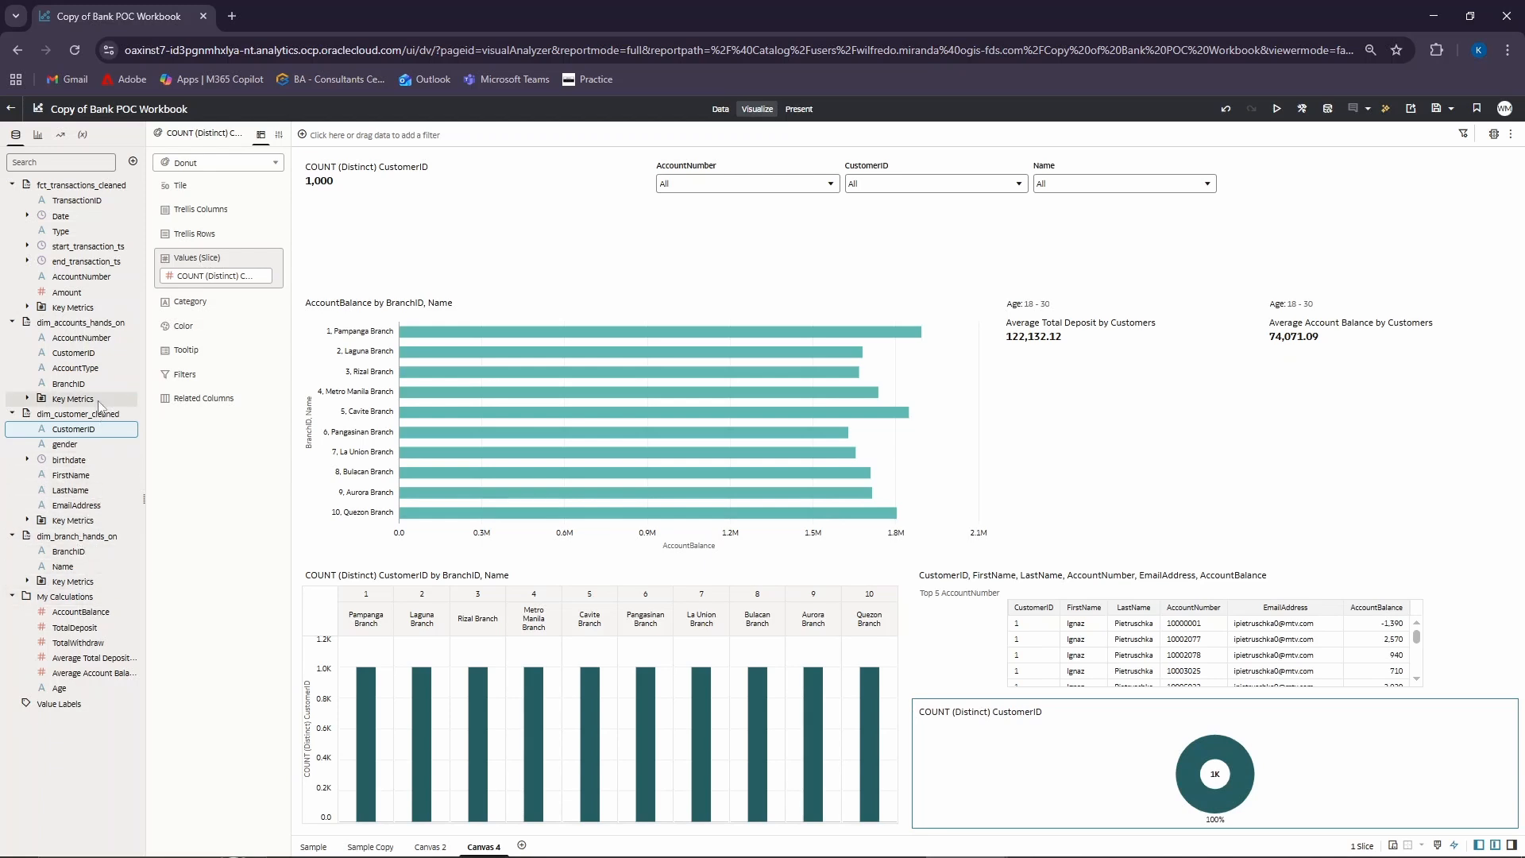
- Assign AccountType from dim_accounts_hands_on as both the category and the color of the donut chart
drag(193, 316, 198, 317)
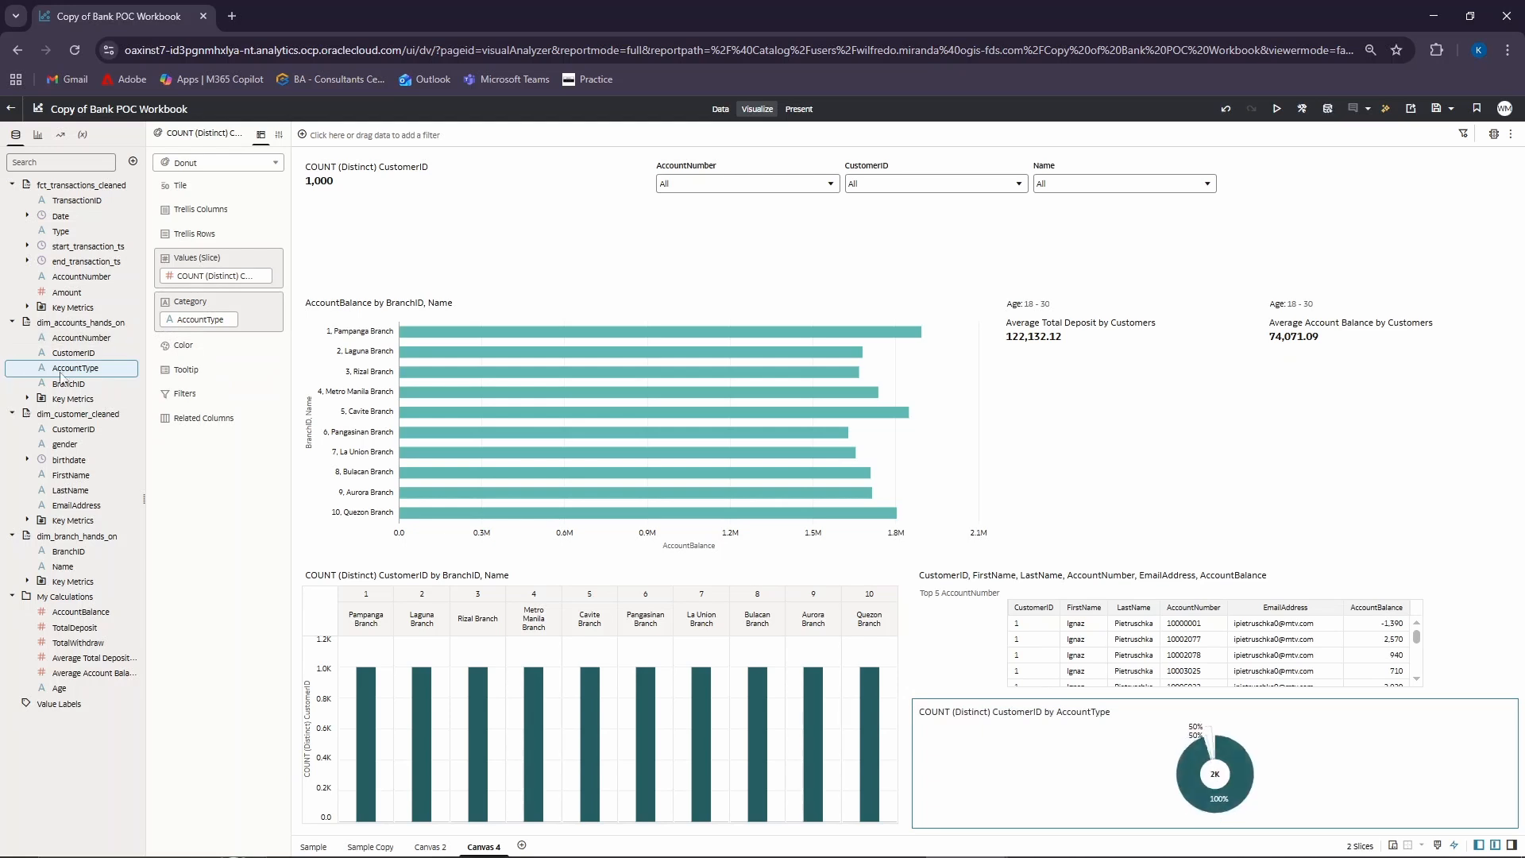
drag(75, 368, 197, 355)
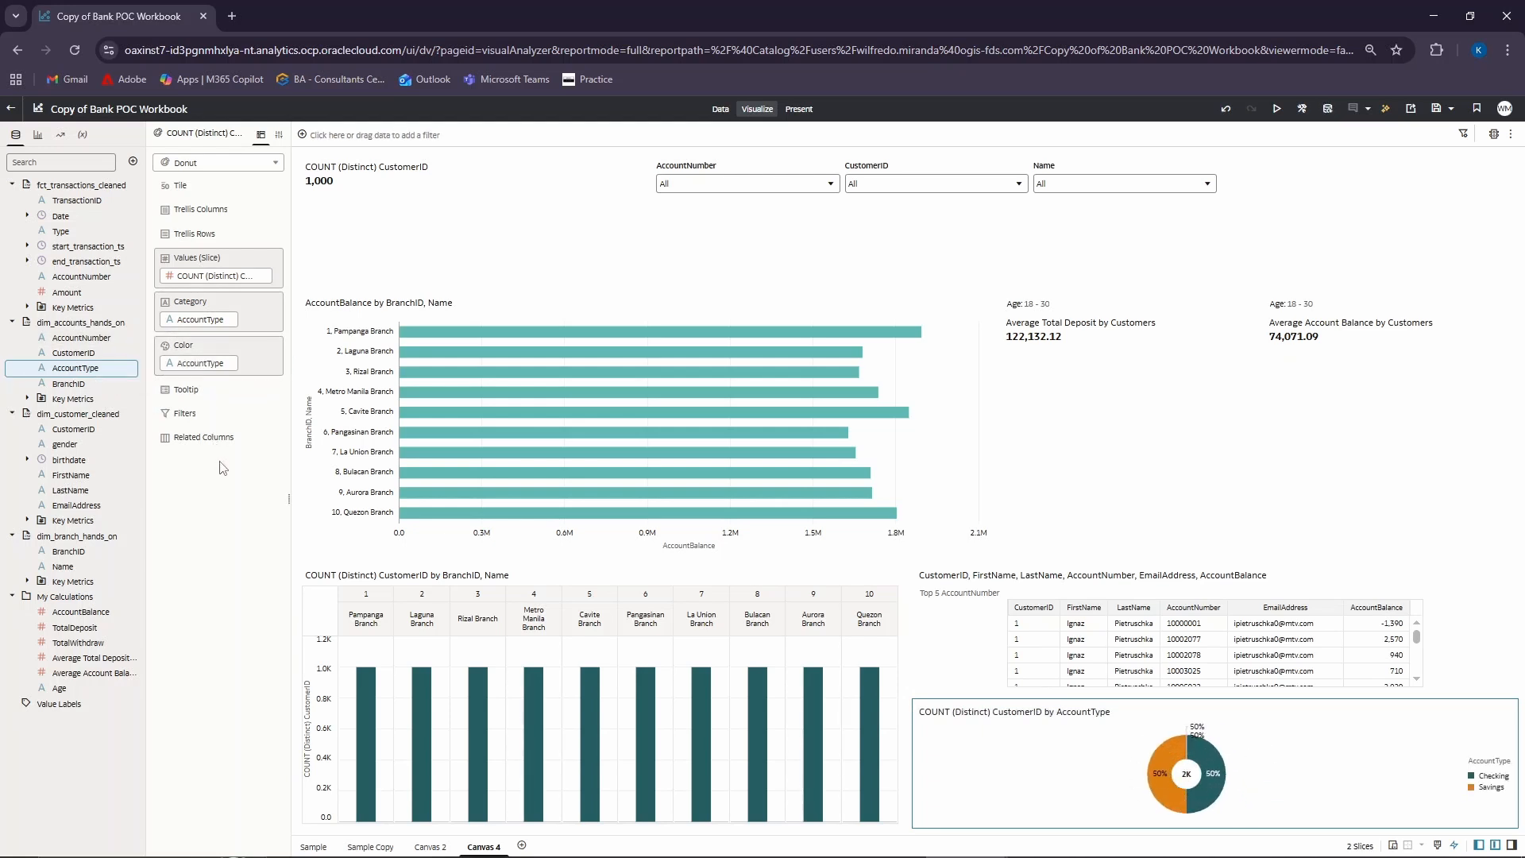